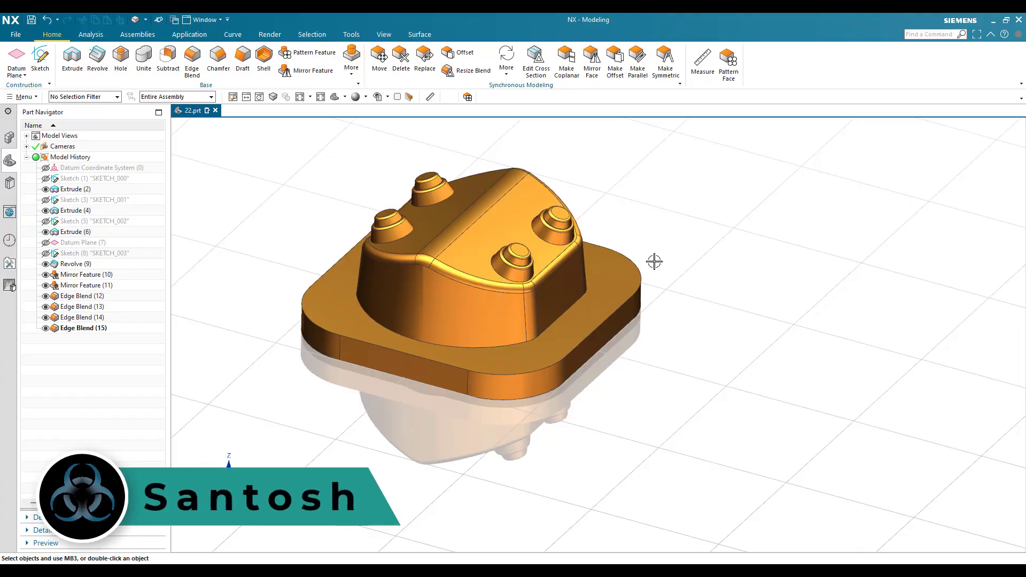
Create a new part from the Model template in millimetres with the file name model1.prt
scroll(599, 300, "up", 2)
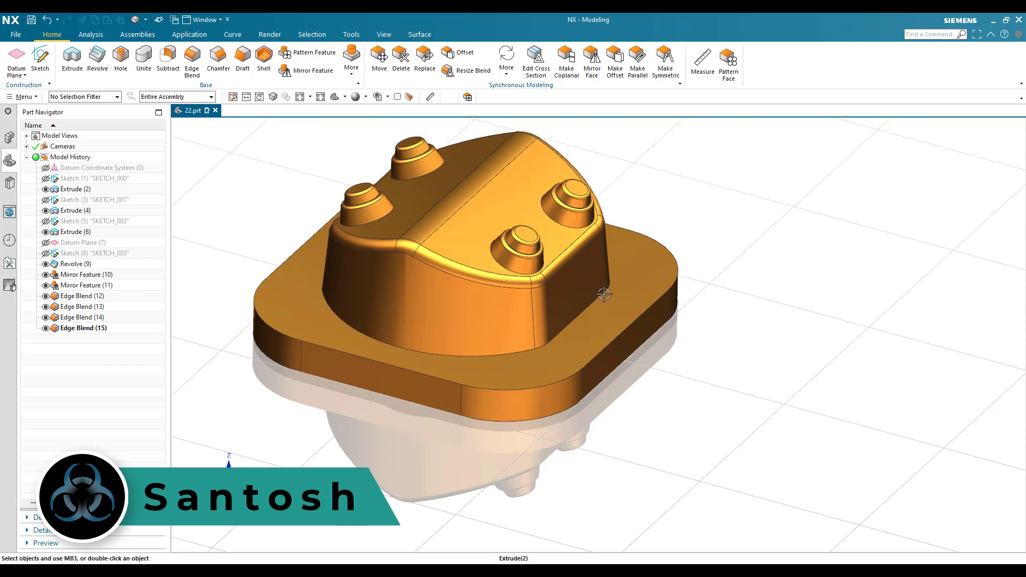
scroll(603, 294, "down", 1)
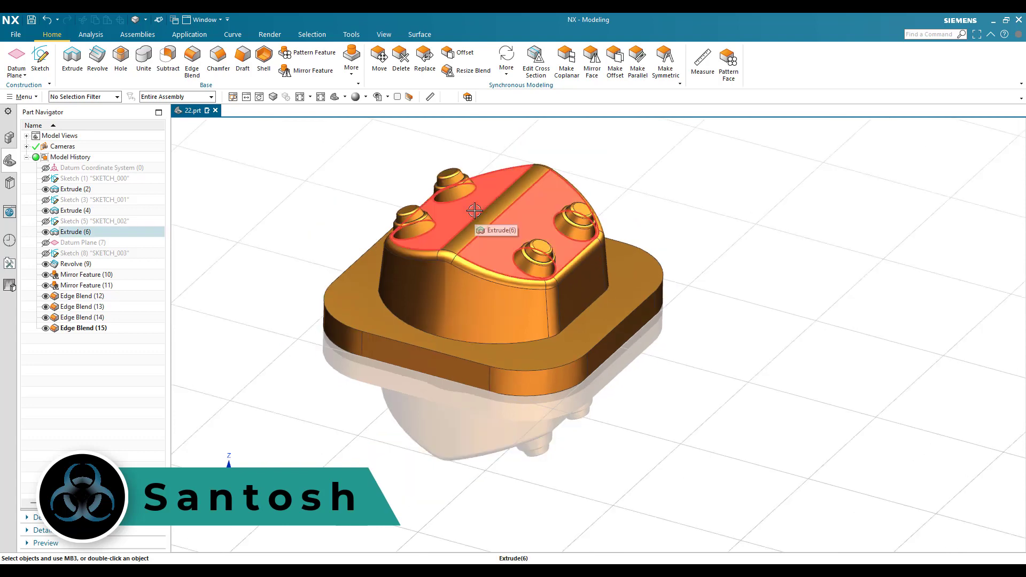
left_click(588, 570)
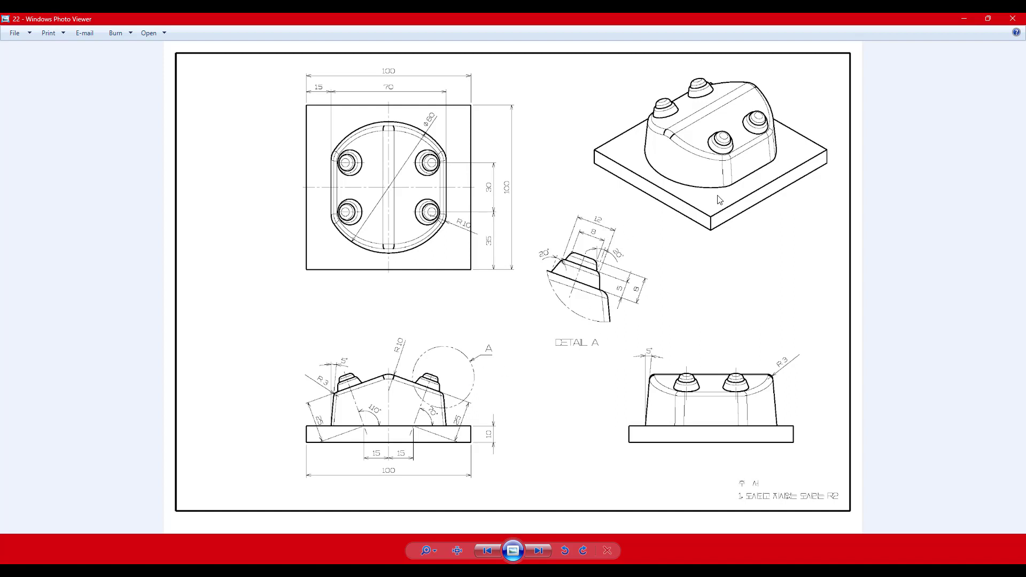
key("alt+Tab")
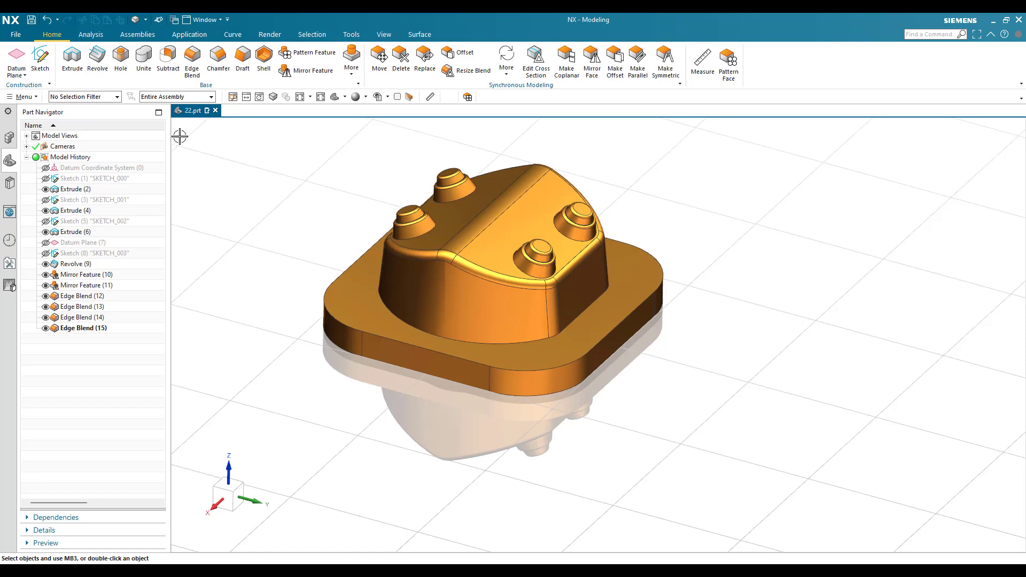
left_click(17, 35)
left_click(25, 48)
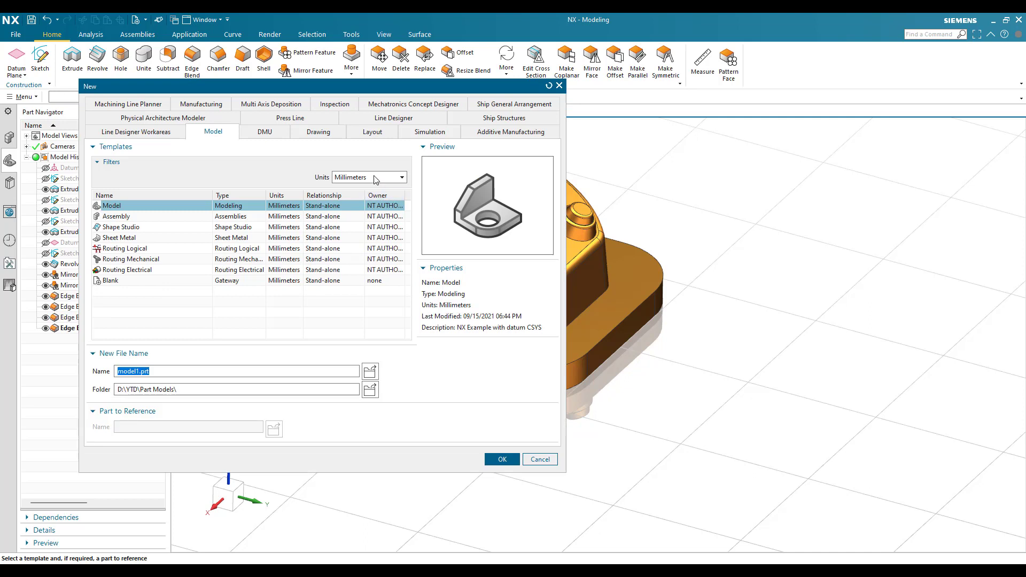
left_click(493, 462)
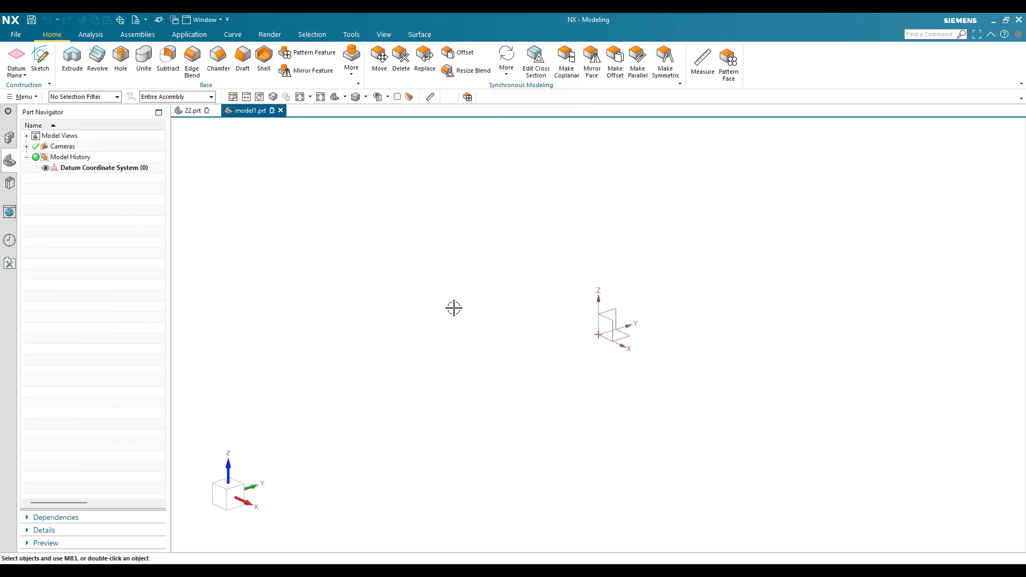
Start a new sketch on the horizontal XY plane of the datum coordinate system
key("alt+Tab")
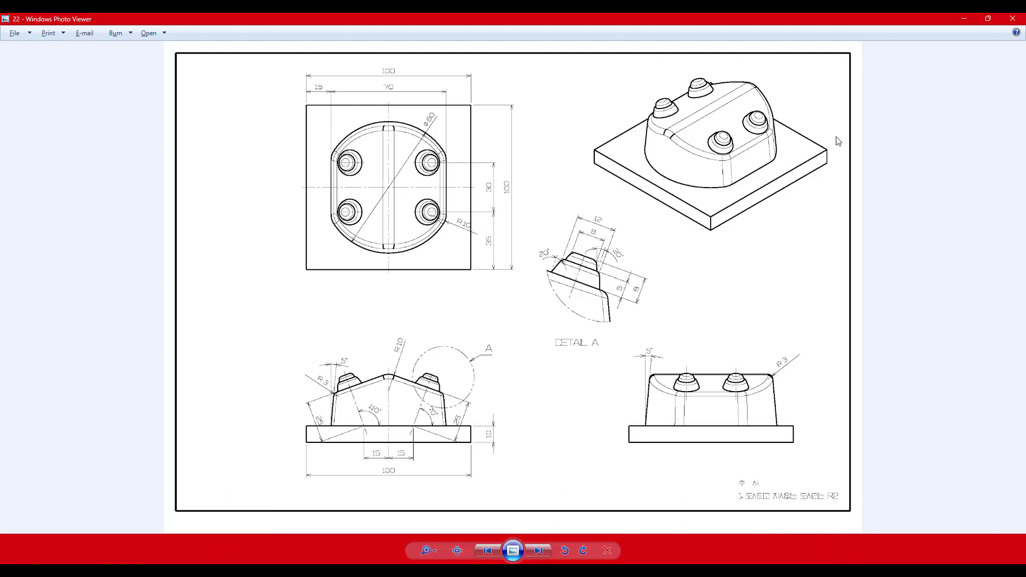
left_click(964, 19)
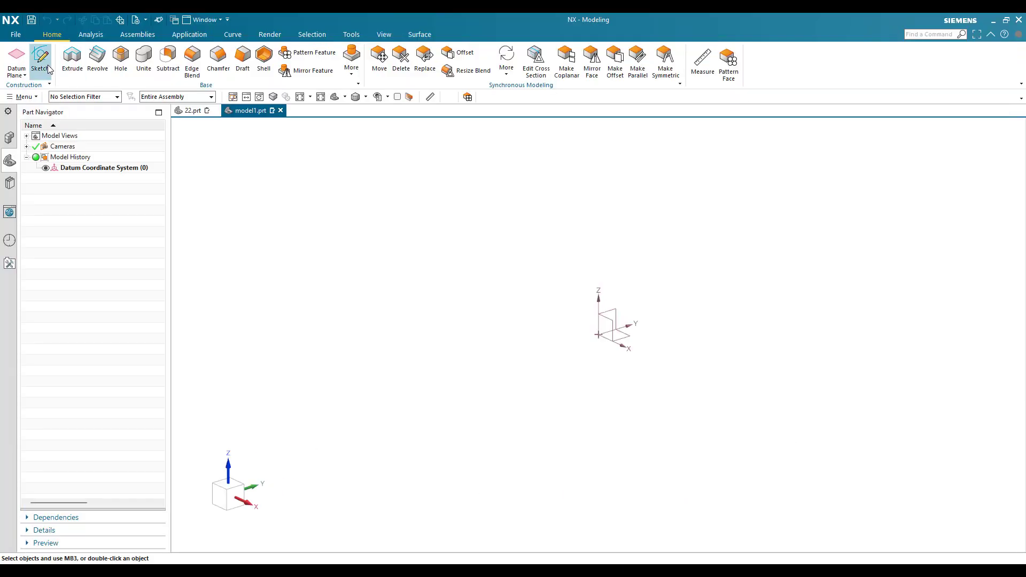
key("s")
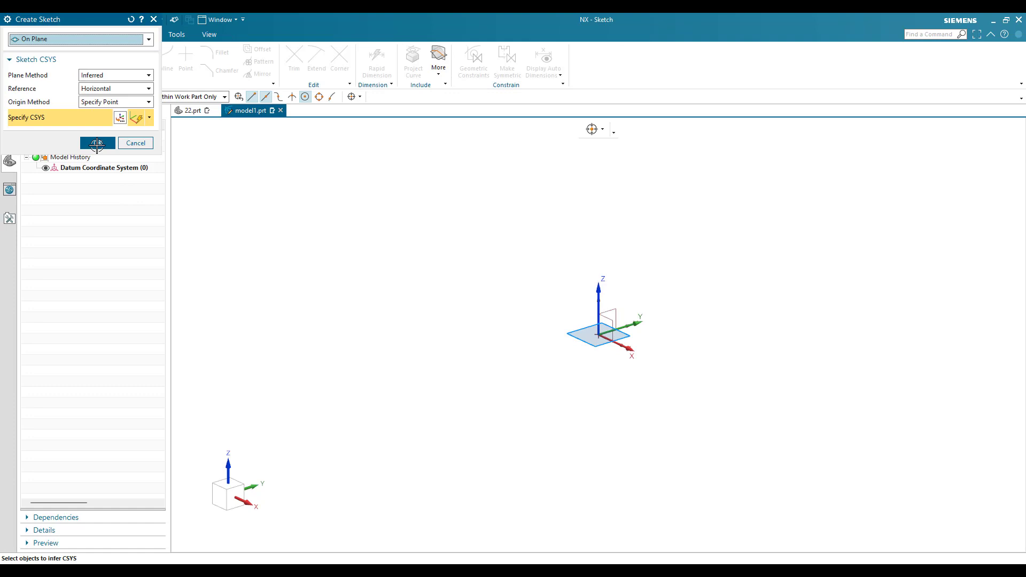
left_click(97, 143)
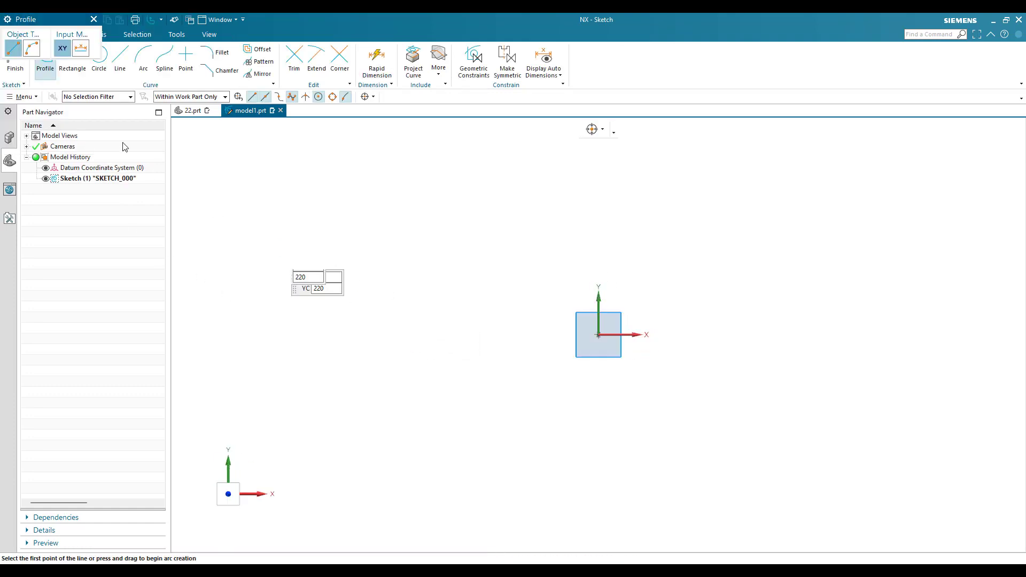
Draw a rectangle from its centre at the sketch origin, about 410 mm wide and aligned with the X axis
left_click(73, 63)
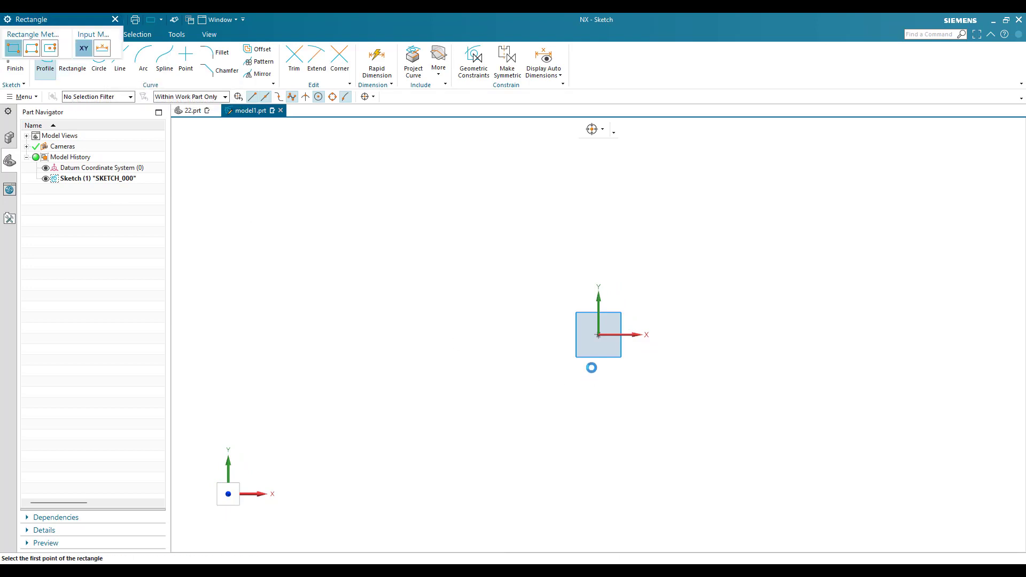
left_click(598, 335)
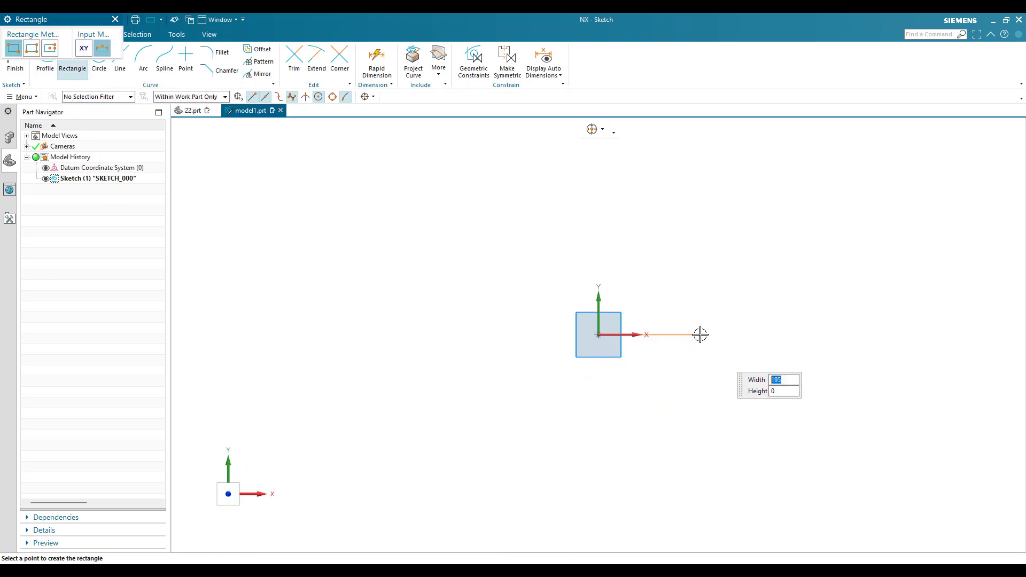
left_click(50, 48)
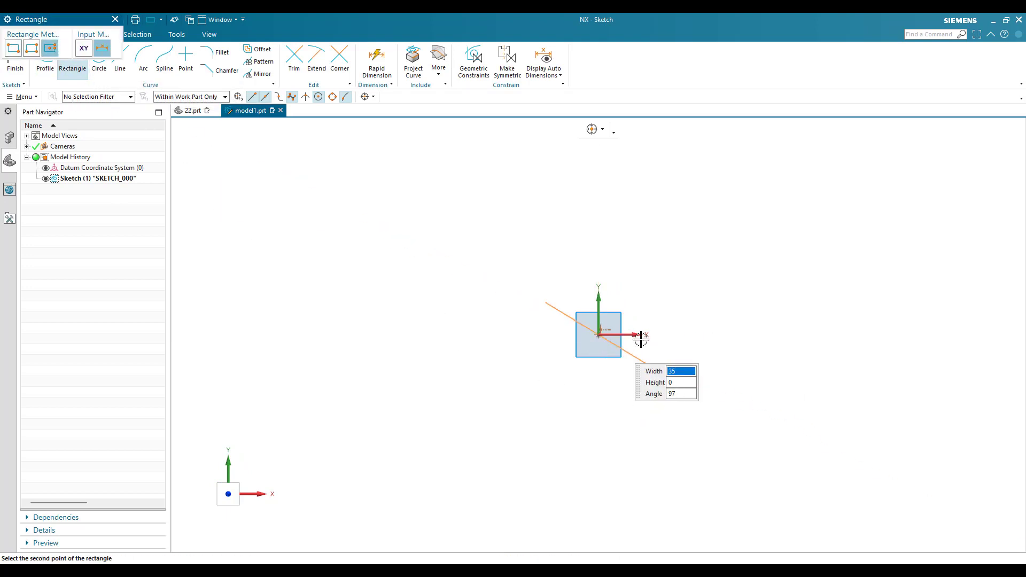
left_click(704, 332)
left_click(694, 263)
key("Escape")
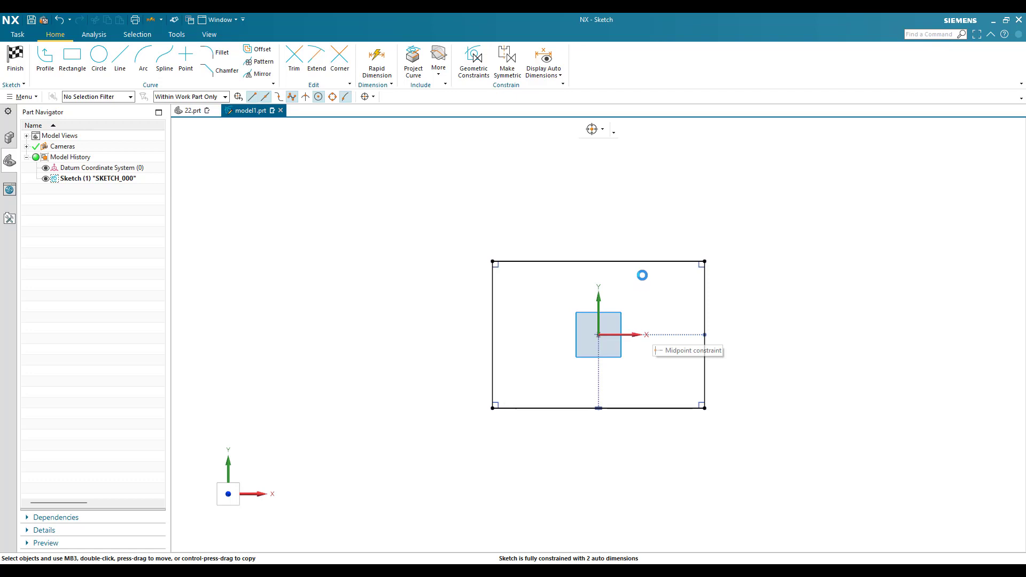
Dimension the rectangle's upper edge and set its width to 100 mm
key("d")
left_click(639, 262)
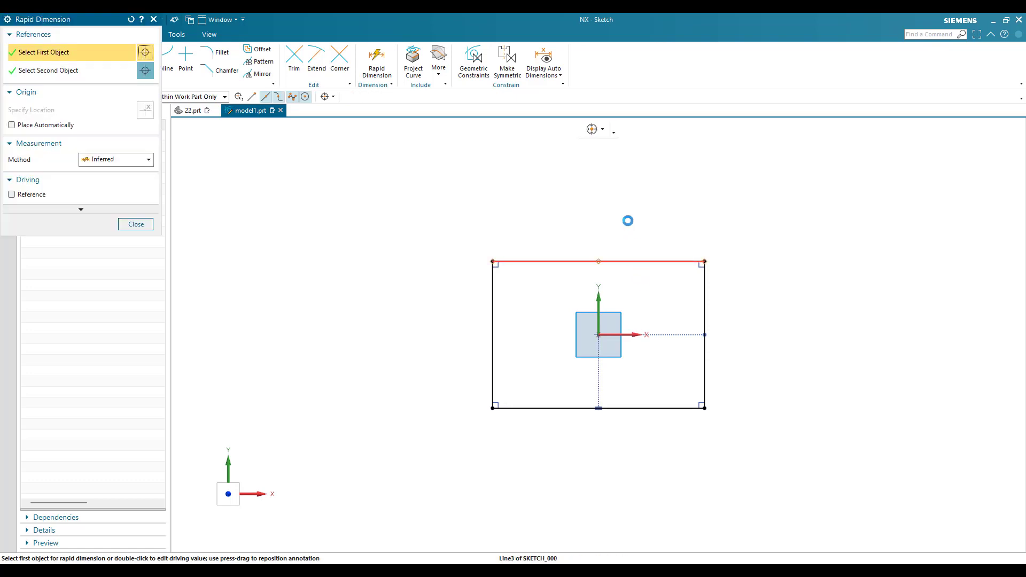
left_click(611, 186)
type("100")
key("Return")
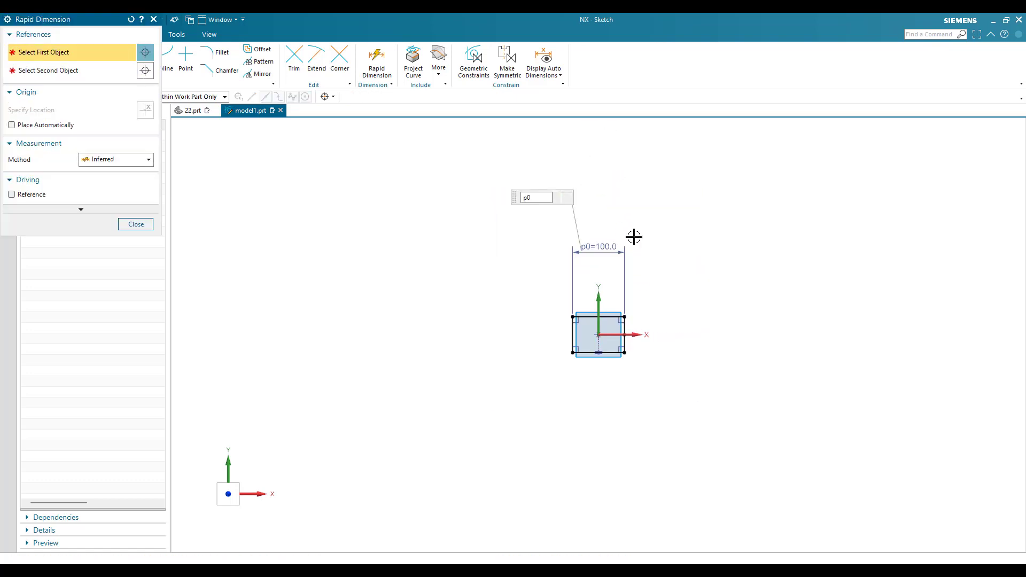
Dimension the rectangle's vertical side at 100 mm and finish the sketch
scroll(634, 351, "up", 7)
left_click(591, 252)
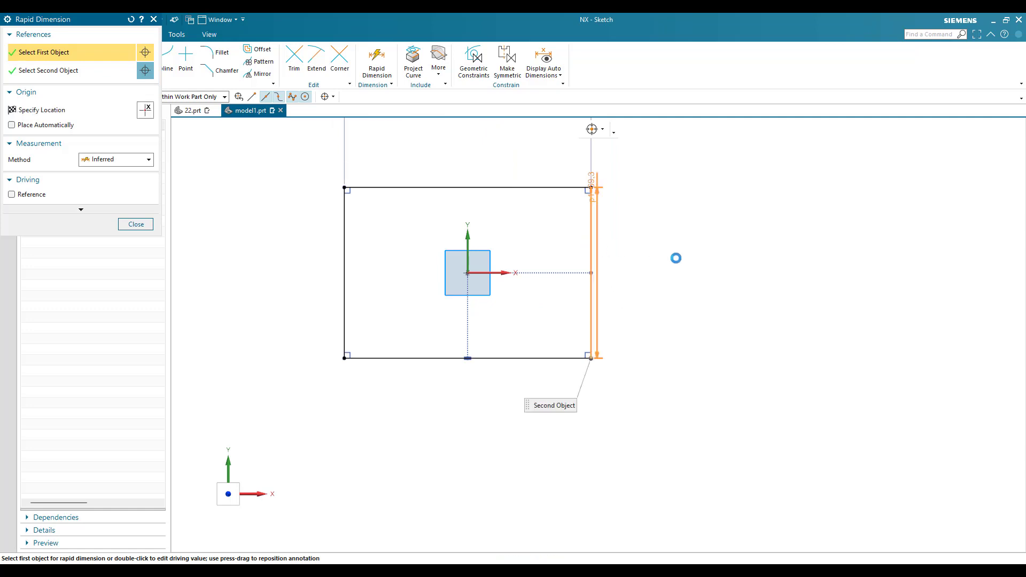
left_click(685, 273)
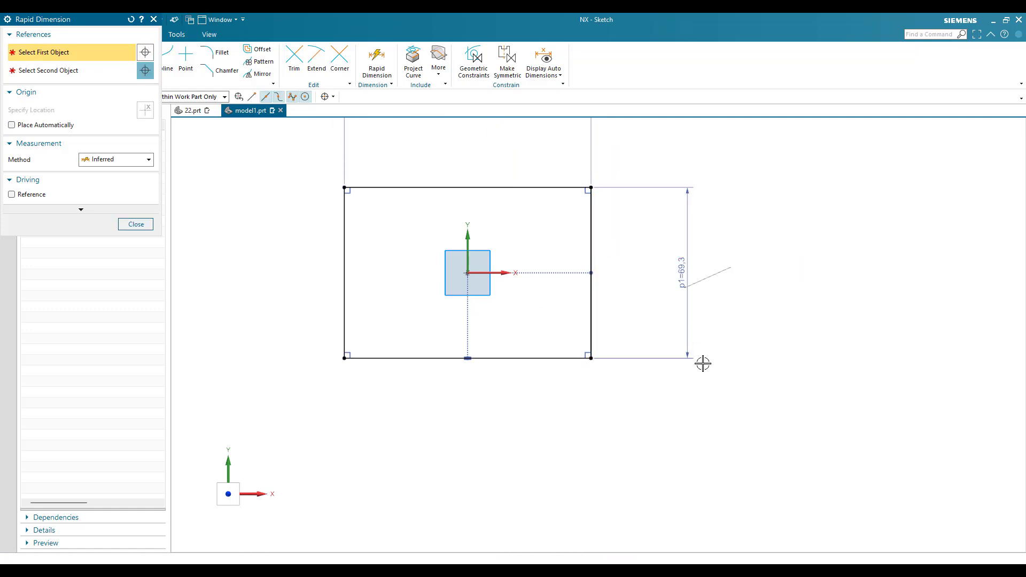
type("100")
key("Return")
key("Escape")
key("ctrl+f")
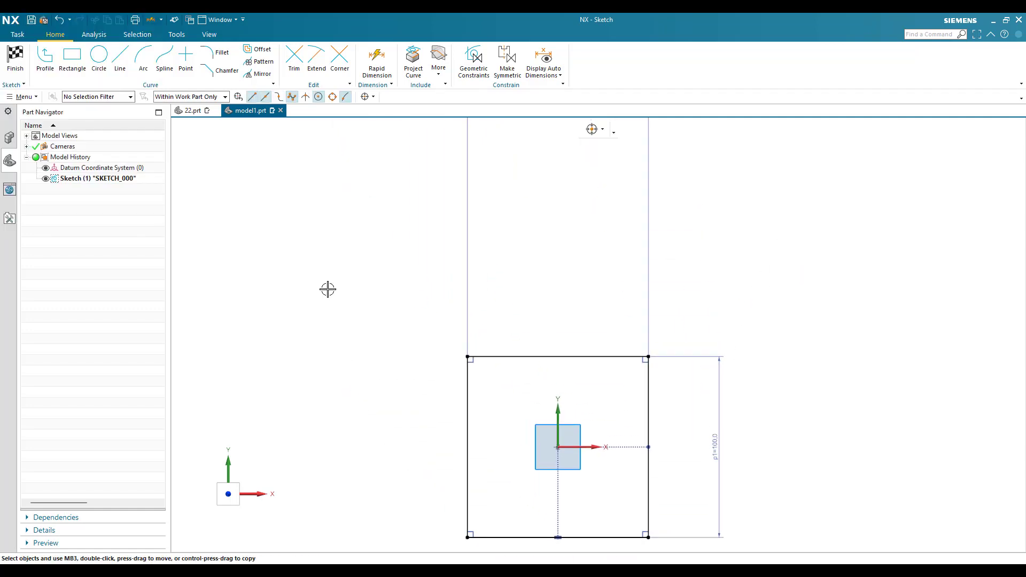
left_click(23, 63)
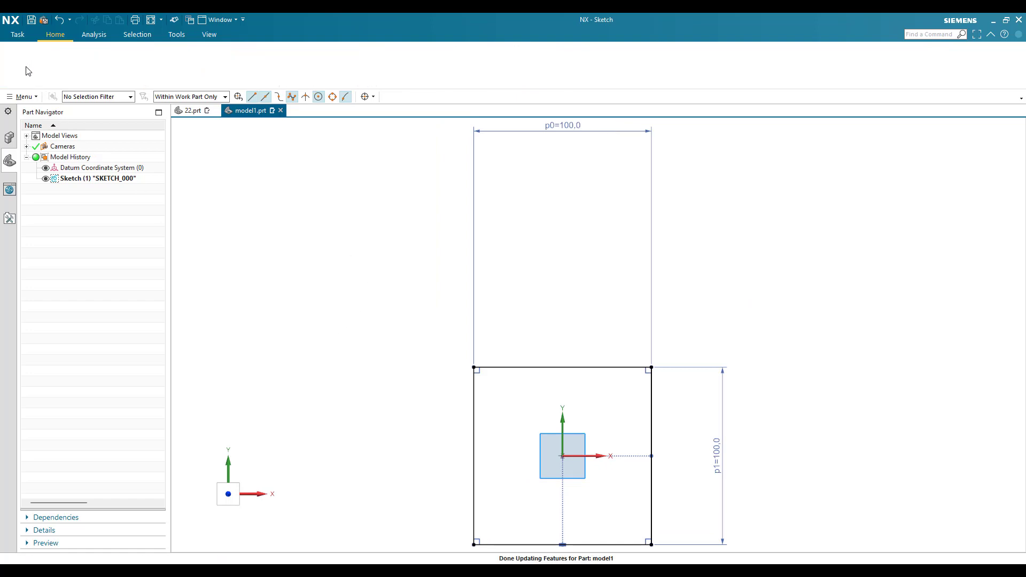
Extrude the square sketch upward from 0 to 10 mm as the base plate
key("alt+Tab")
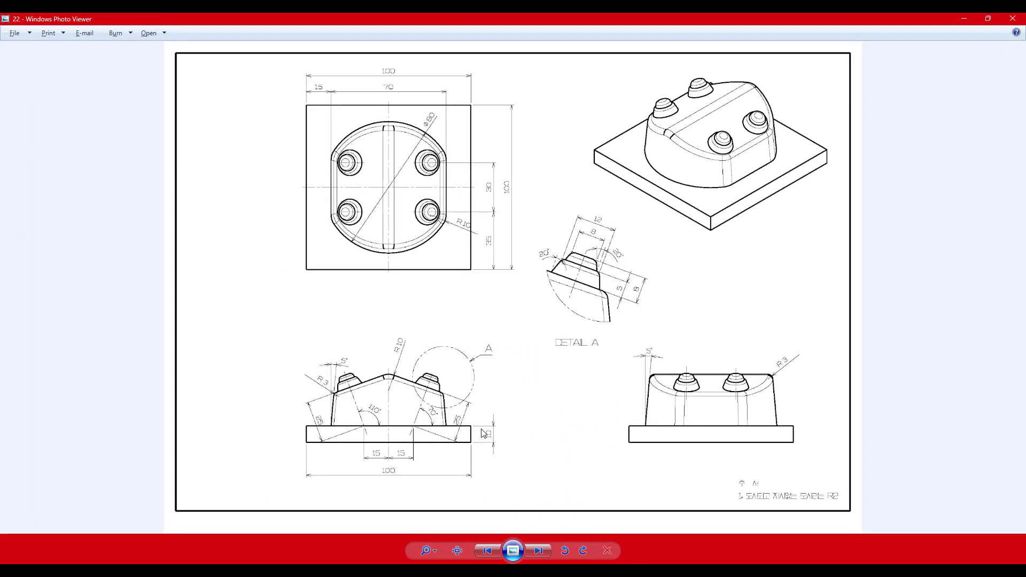
key("alt+Tab")
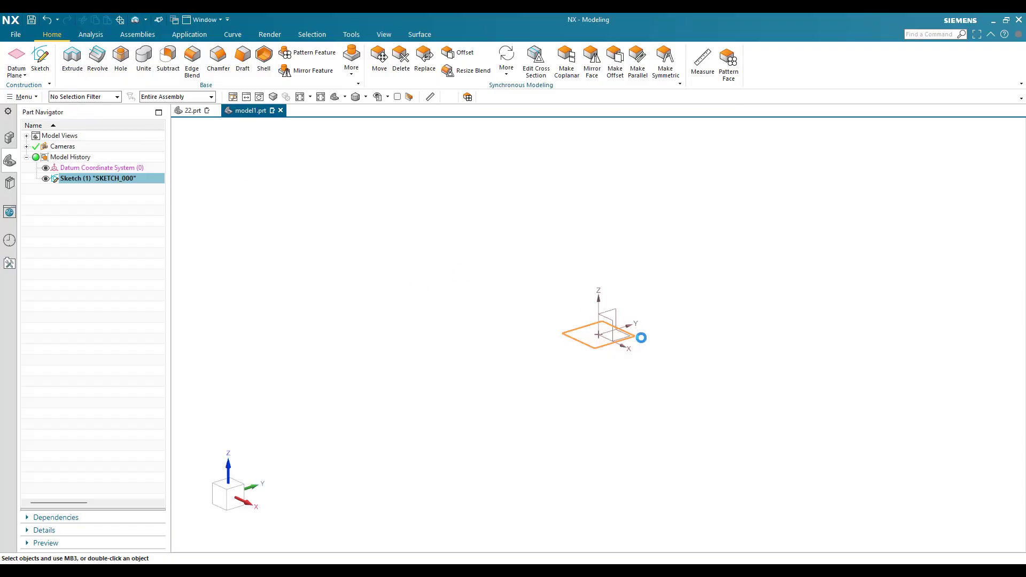
key("x")
scroll(592, 334, "up", 5)
type("10")
key("Return")
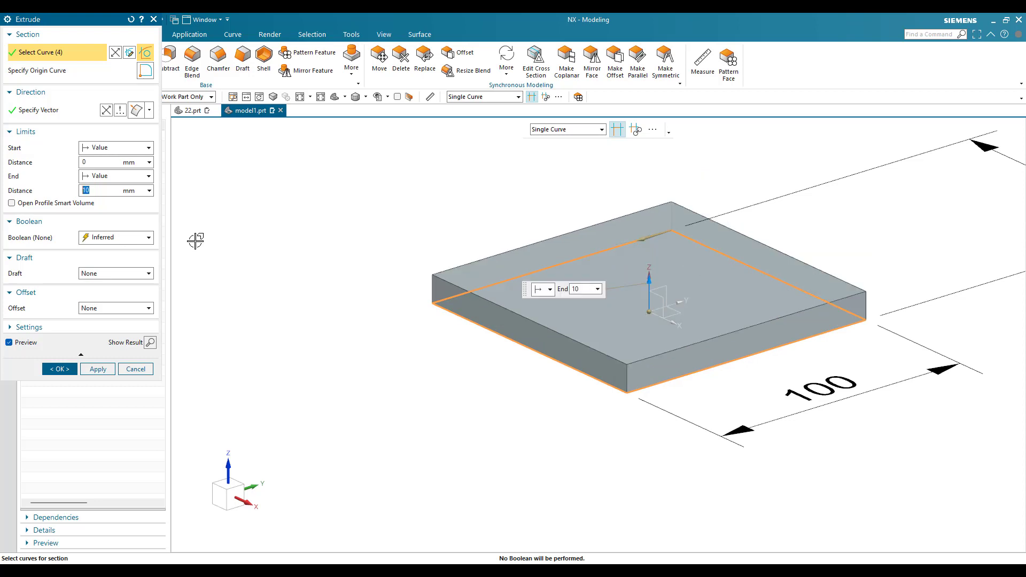
left_click(53, 369)
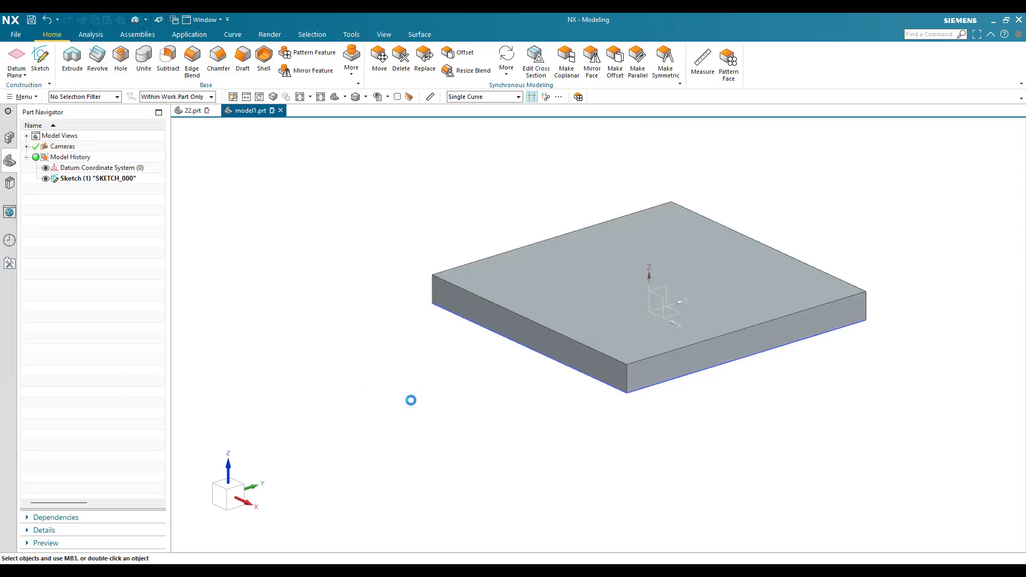
Start a new sketch on the top face of the base plate
key("alt+Tab")
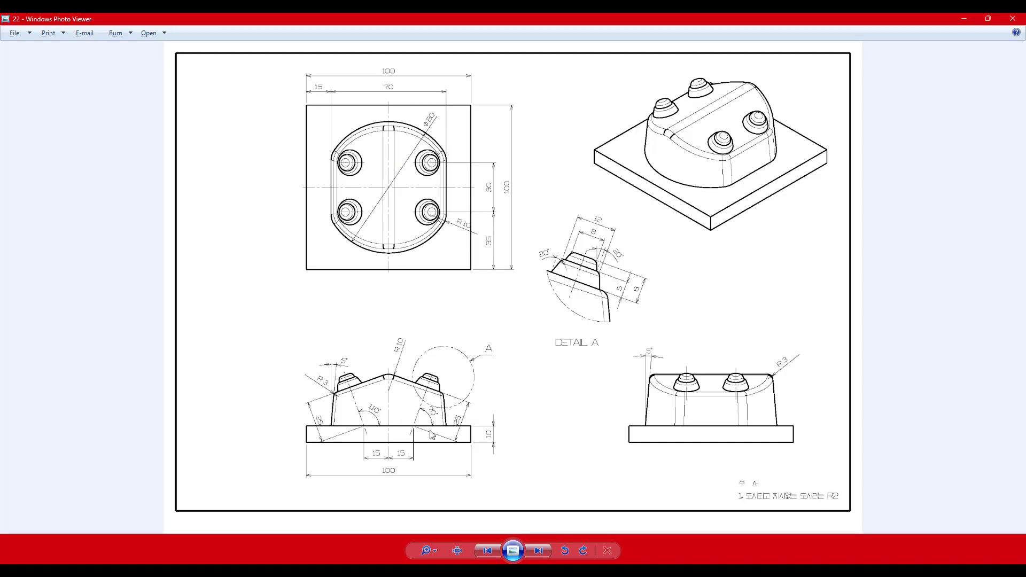
key("alt+Tab")
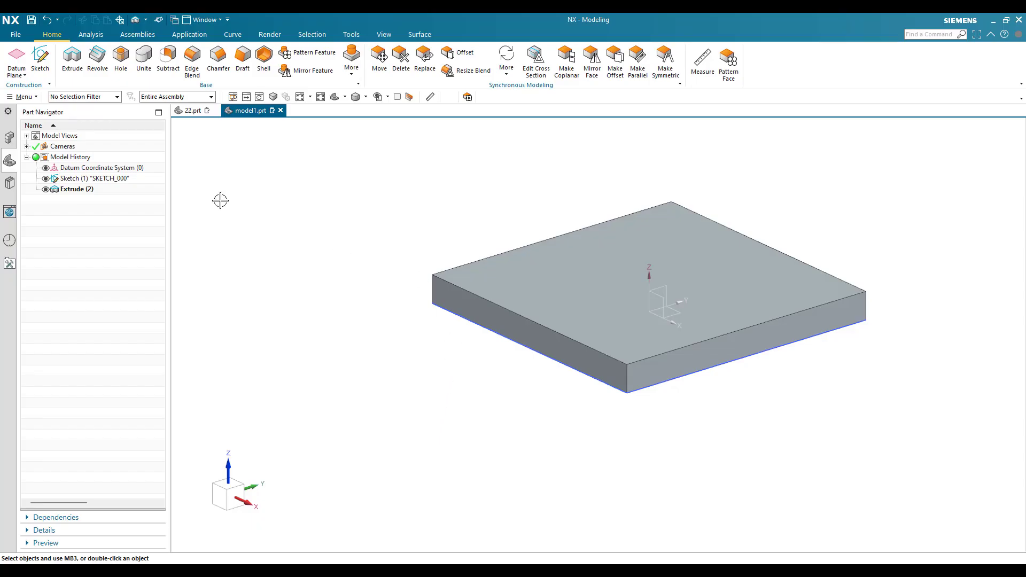
left_click(40, 58)
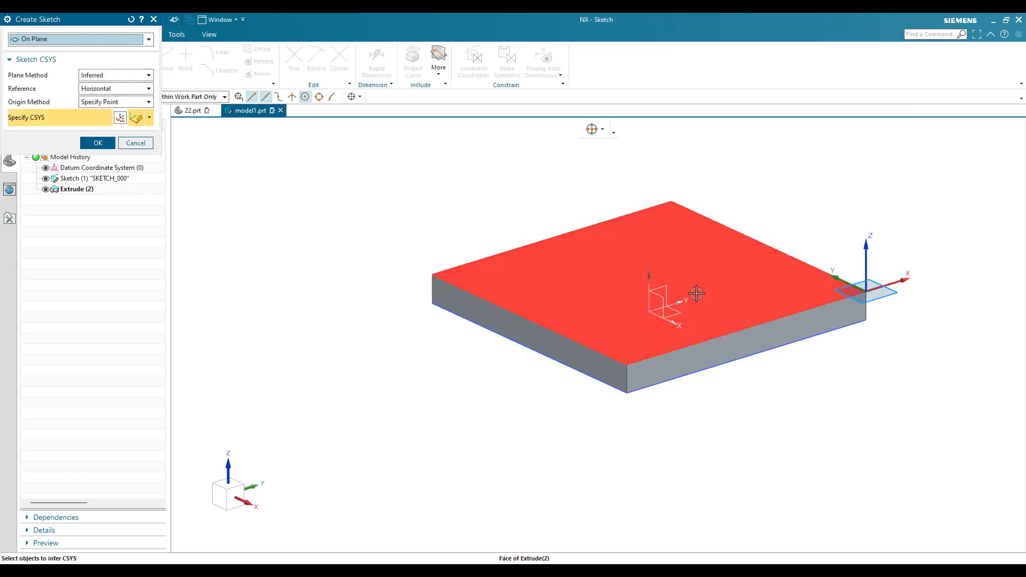
left_click(661, 345)
middle_click(488, 355)
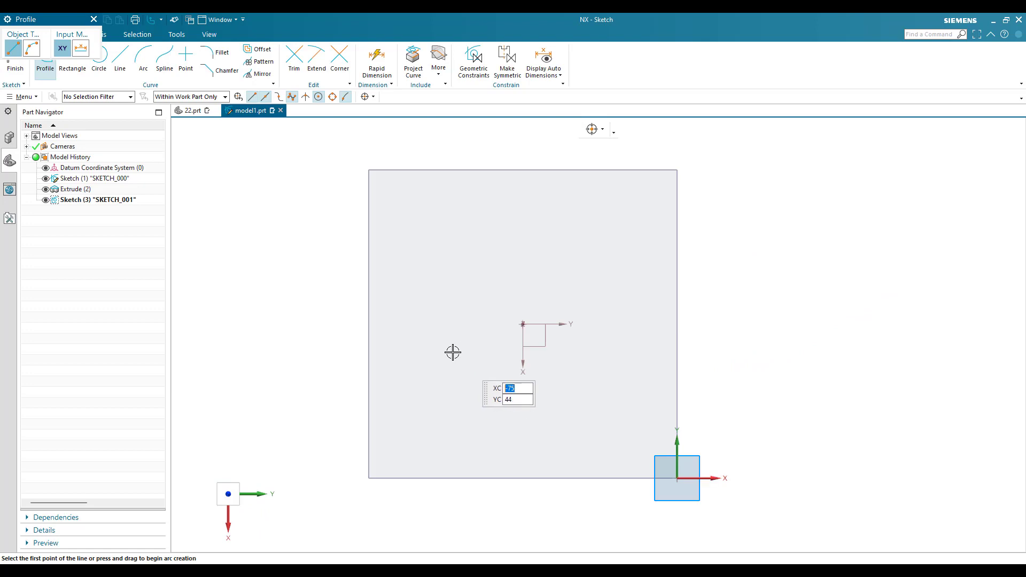
Draw a circle centred on the plate's datum origin with a diameter of 803 mm
left_click(99, 63)
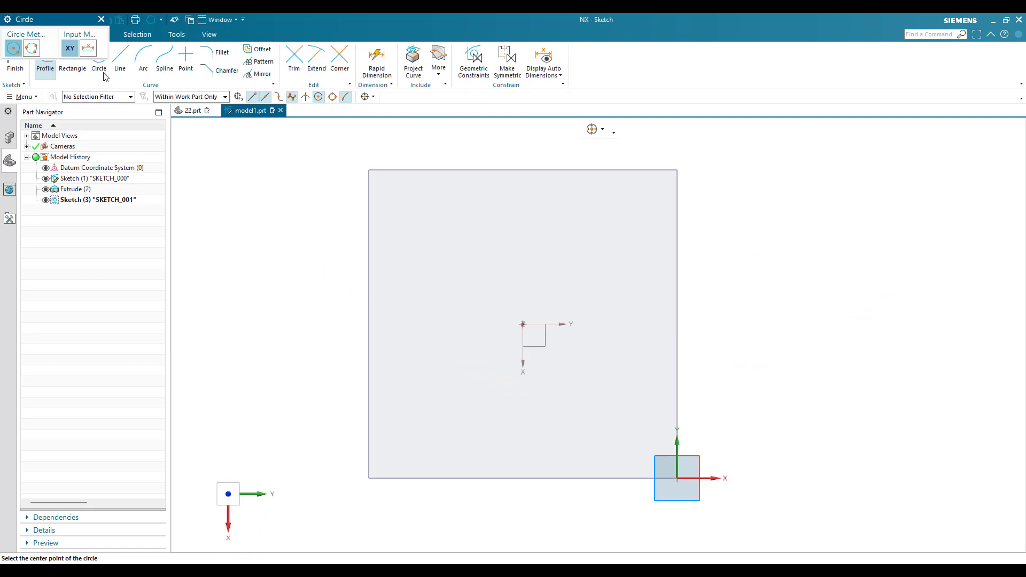
left_click(522, 324)
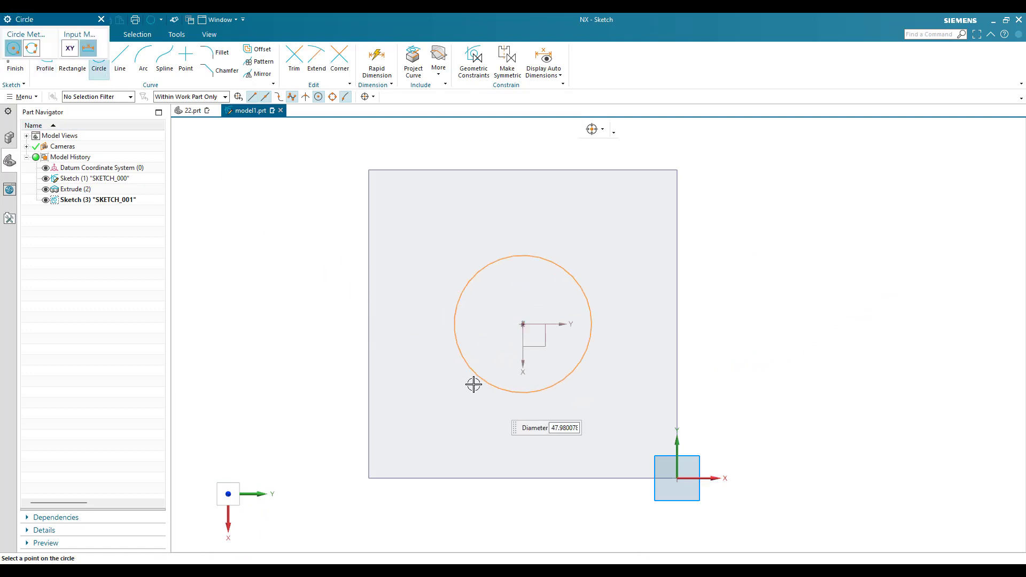
type("0")
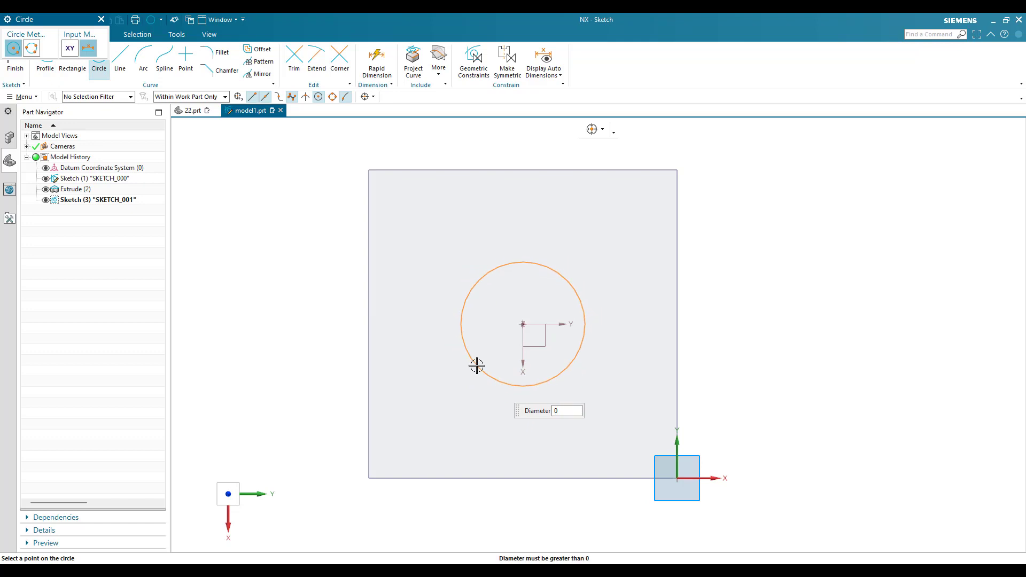
type("803")
key("Return")
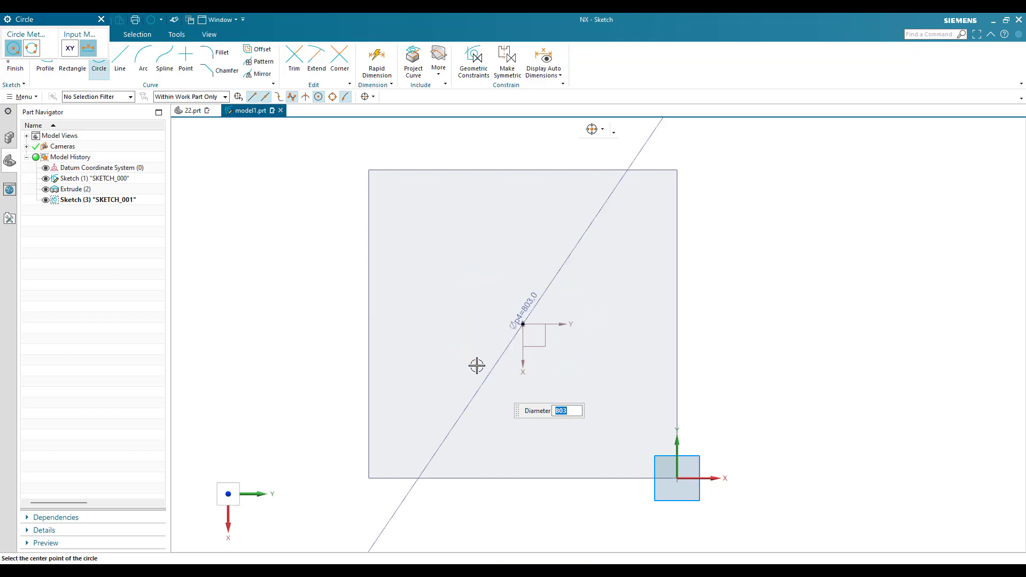
key("Escape")
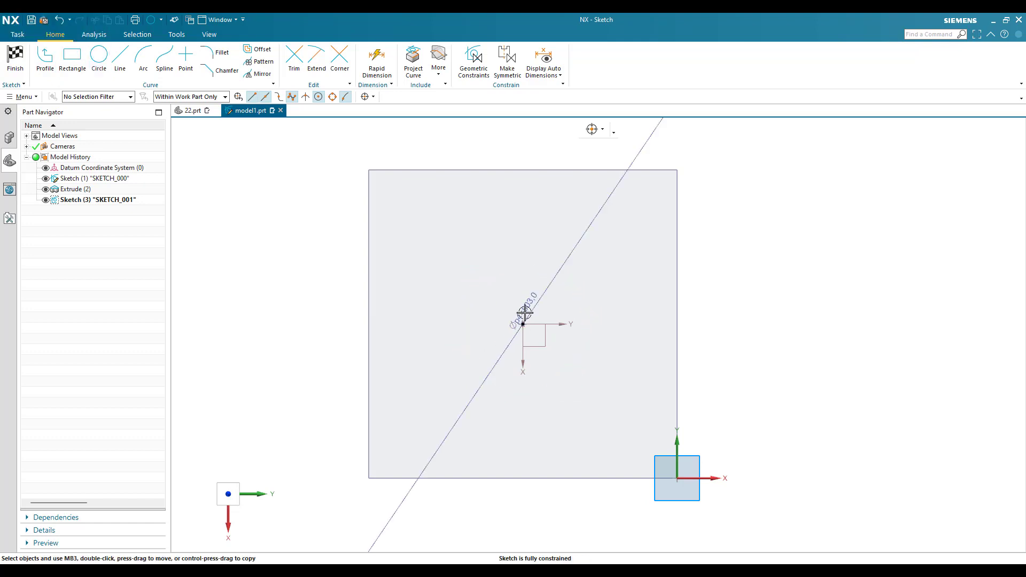
Set the circle's diameter to 80 mm
double_click(530, 306)
type("80")
key("Return")
left_click(530, 306)
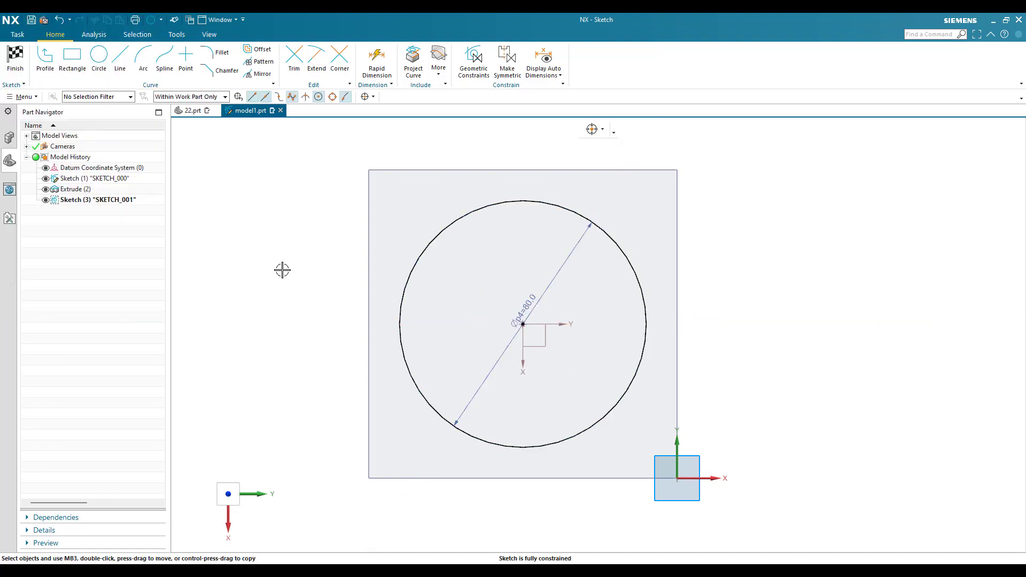
left_click(120, 74)
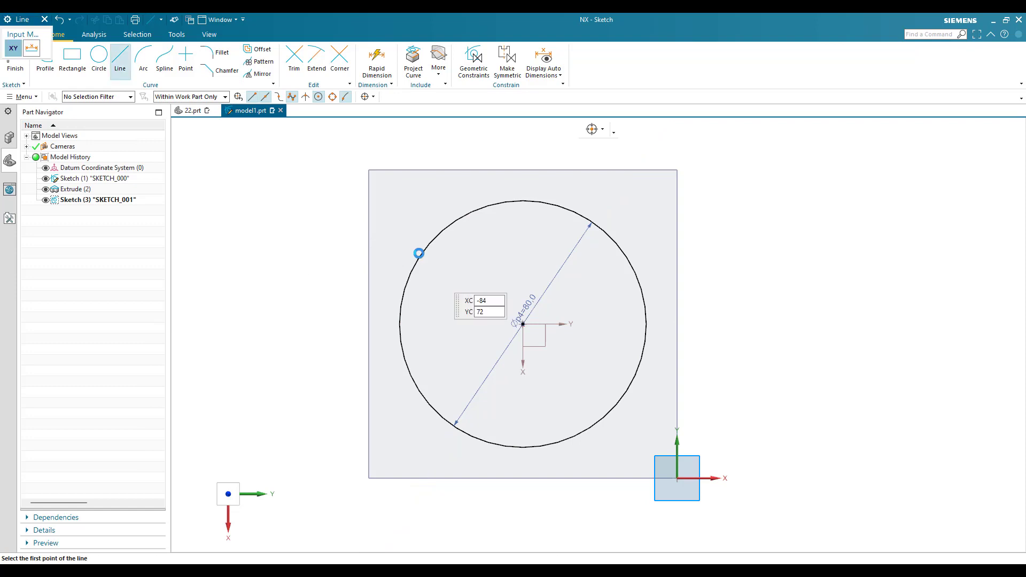
left_click(424, 250)
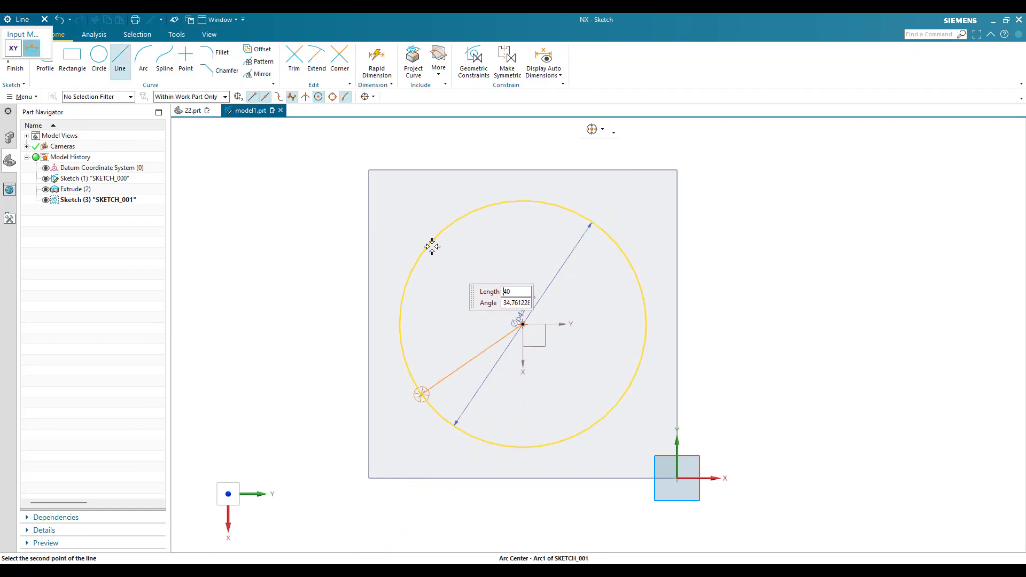
key("Escape")
key("Escape")
Draw two separate lines about 24 mm long inside the circle, one near its left side and a vertical one near its right side
left_click(119, 60)
left_click(430, 269)
left_click(426, 342)
left_click(603, 284)
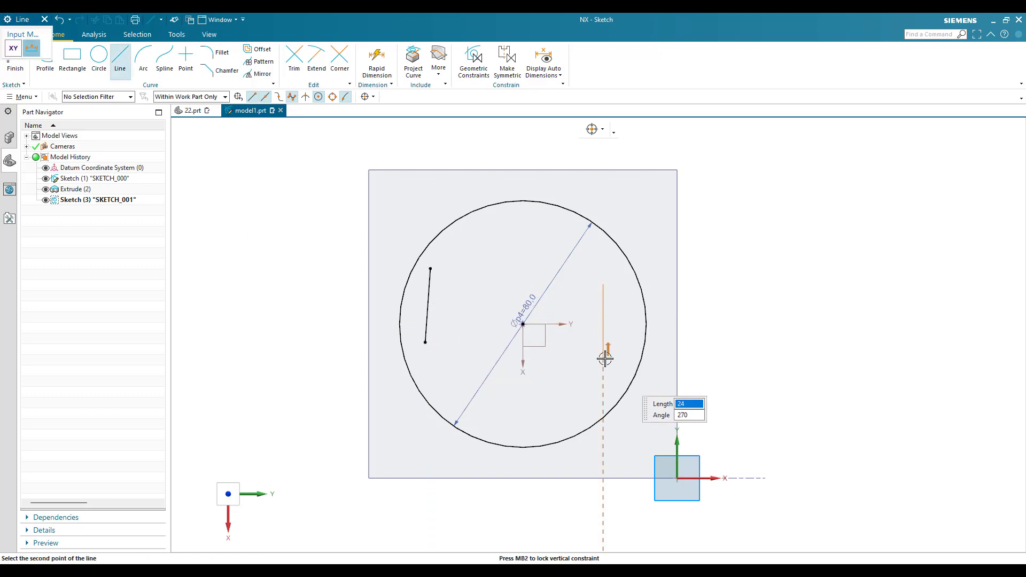
left_click(602, 358)
key("Escape")
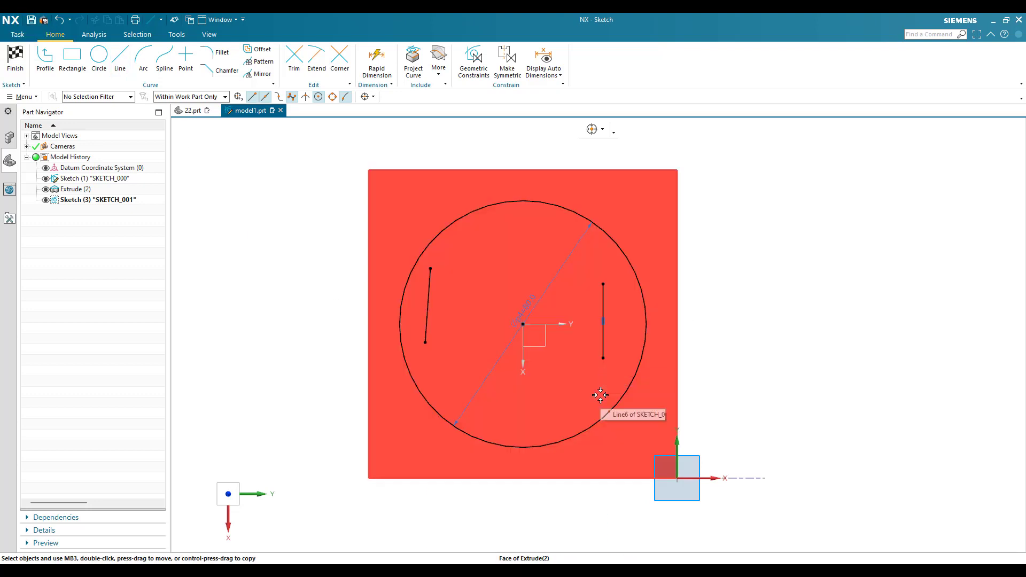
Apply a vertical constraint to the slanted line on the circle's left side
key("c")
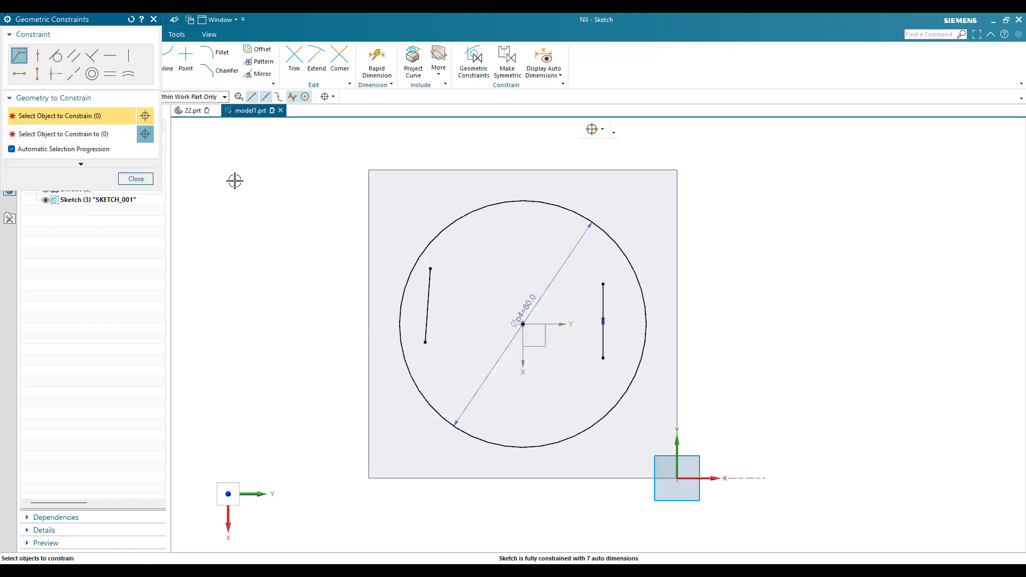
left_click(130, 58)
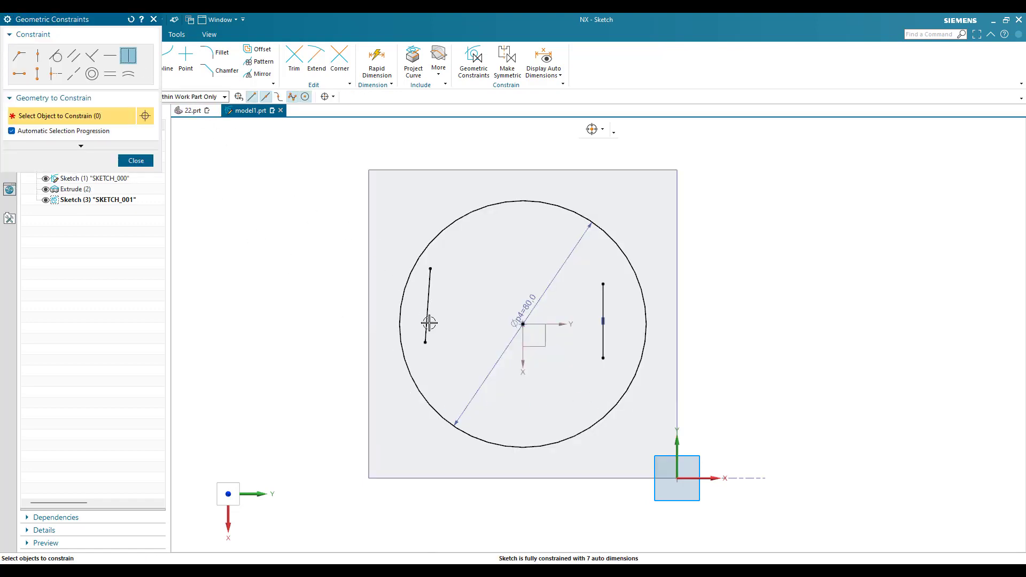
left_click(428, 316)
Constrain both endpoints of the left line onto the circle with the Point on Curve constraint
left_click(39, 60)
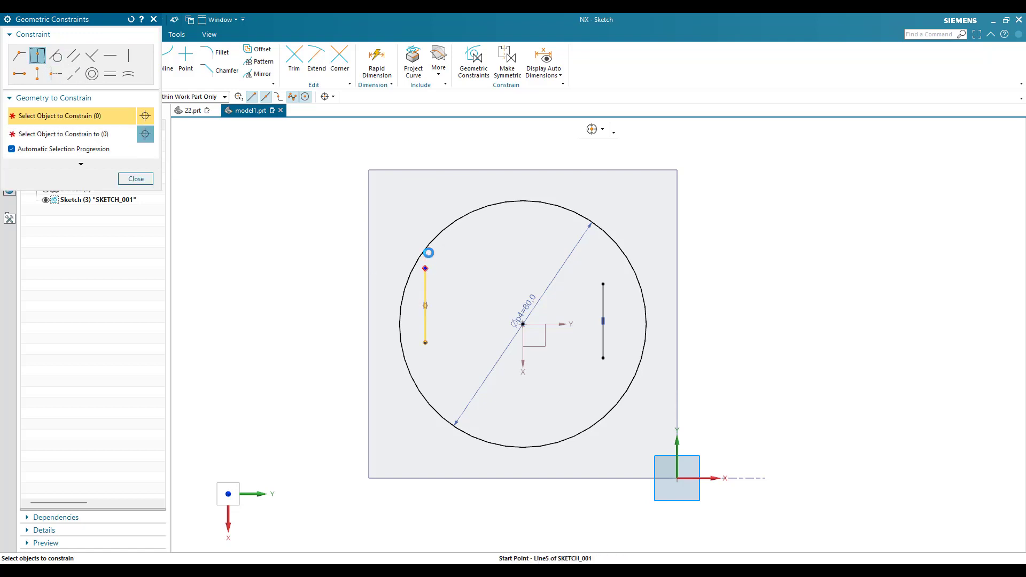
left_click(425, 267)
left_click(433, 243)
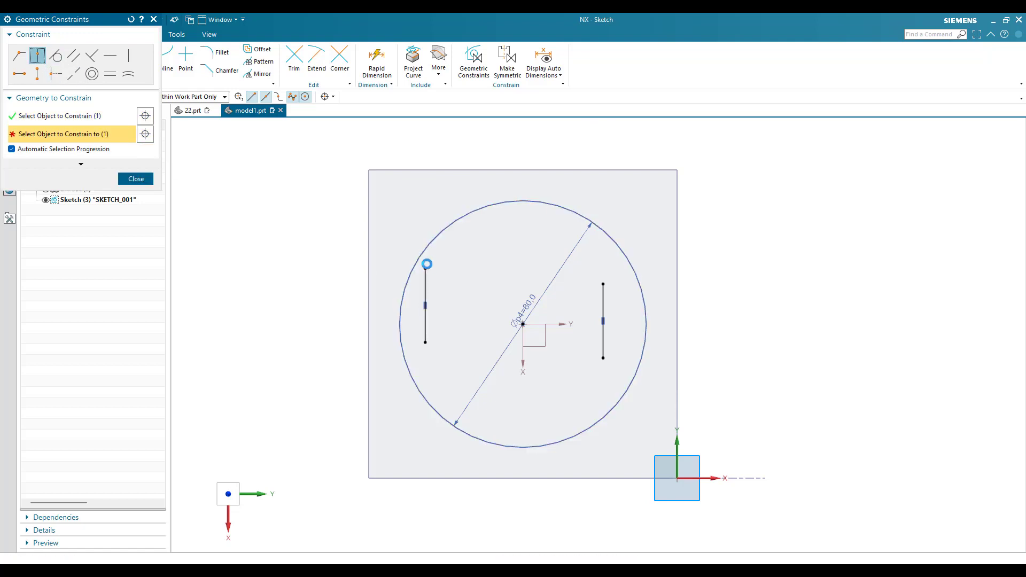
left_click(417, 339)
left_click(412, 378)
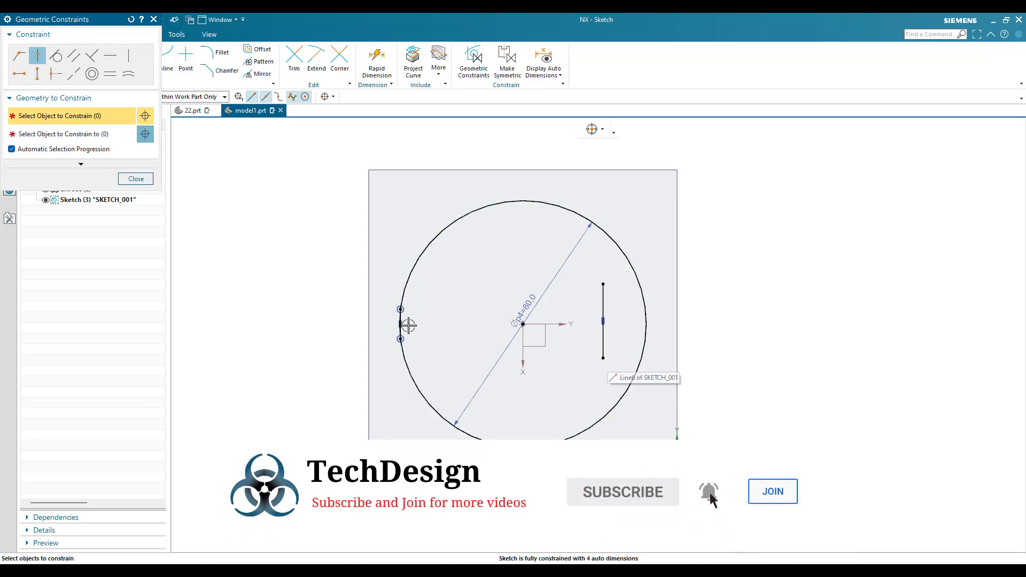
Constrain both endpoints of the right line onto the circle with the Point on Curve constraint
left_click(602, 359)
left_click(624, 396)
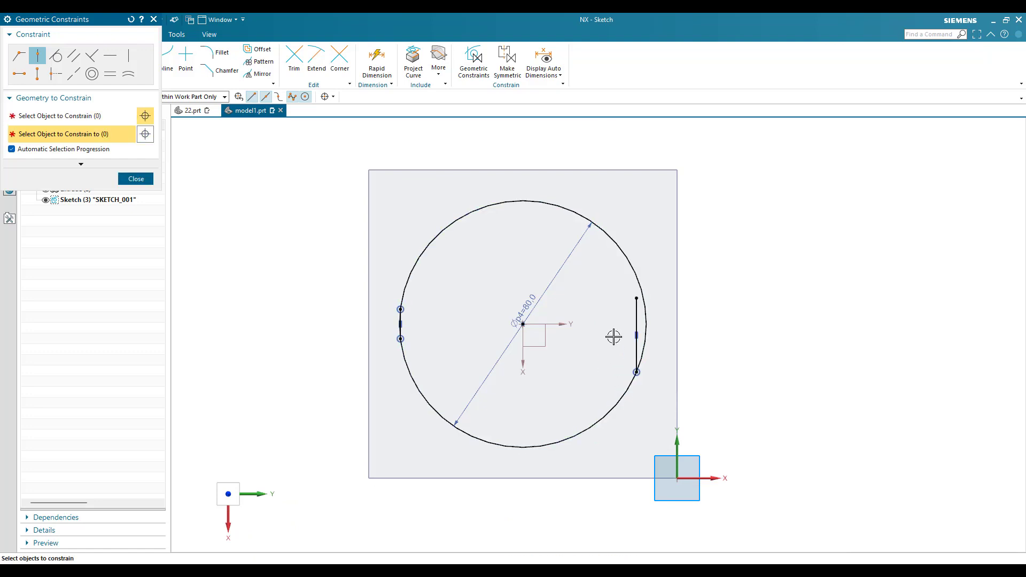
left_click(637, 298)
left_click(632, 264)
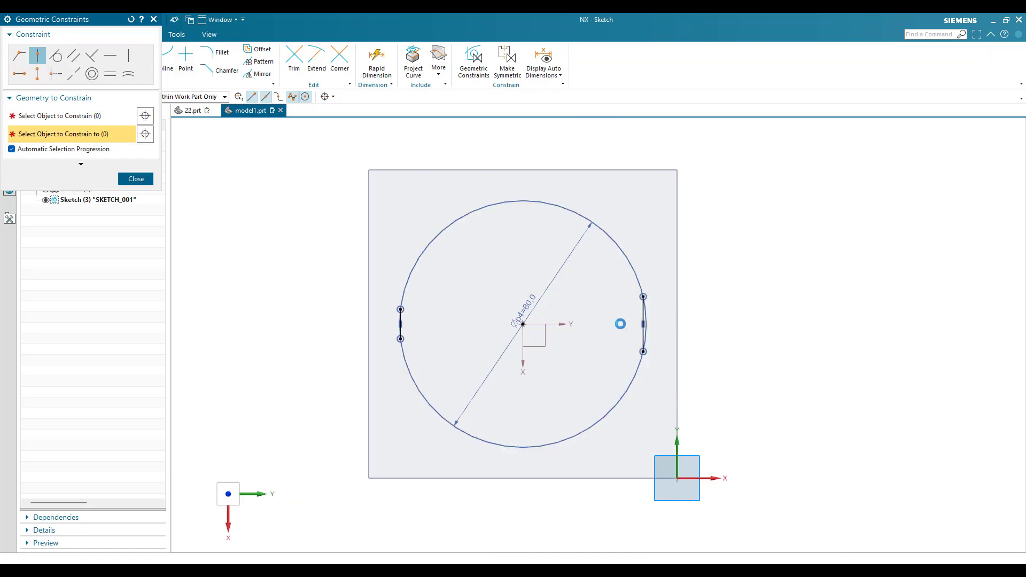
key("Escape")
Move both vertical lines inward from the circle's sides so that they form longer chords
left_click_drag(401, 324, 429, 336)
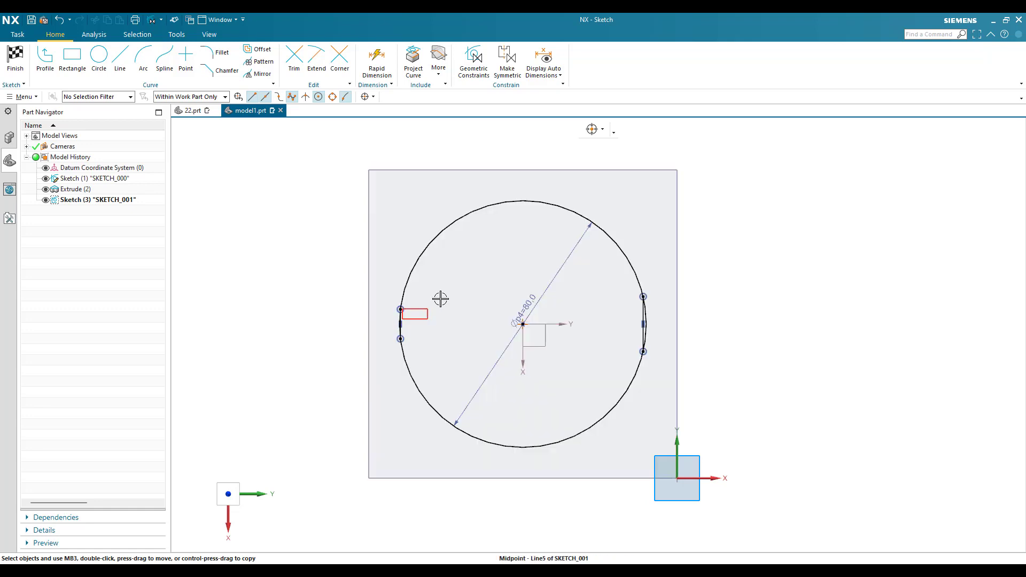
left_click_drag(400, 323, 435, 284)
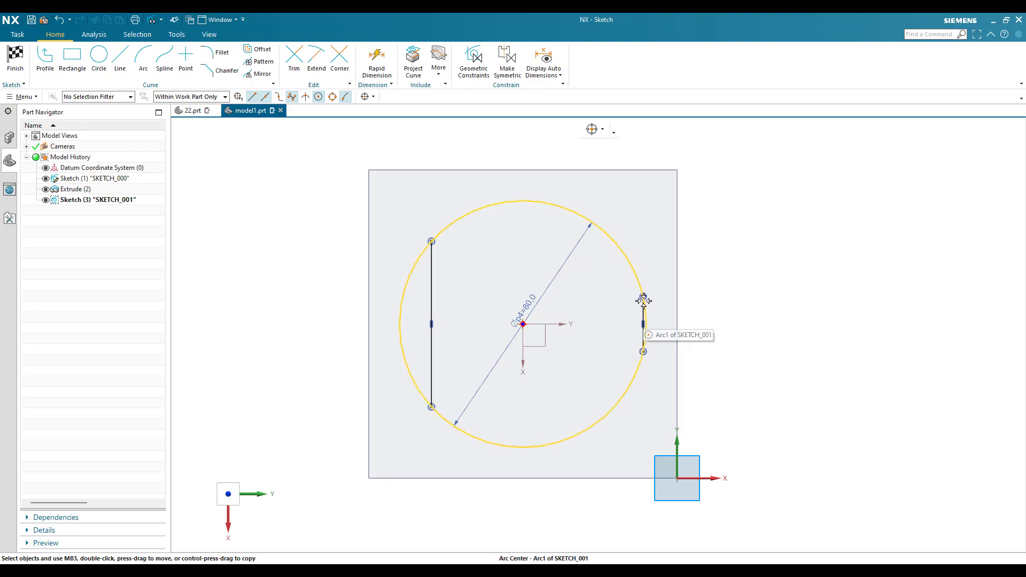
left_click_drag(646, 291, 607, 259)
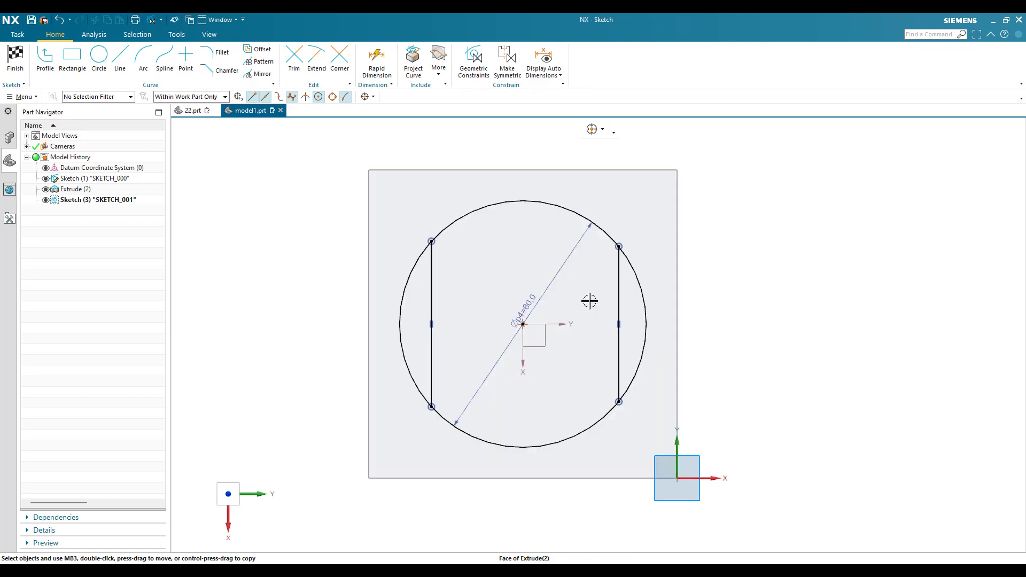
Check reference drawing 22 and dimension the distance between the two vertical lines as 70 mm
key("alt+Tab")
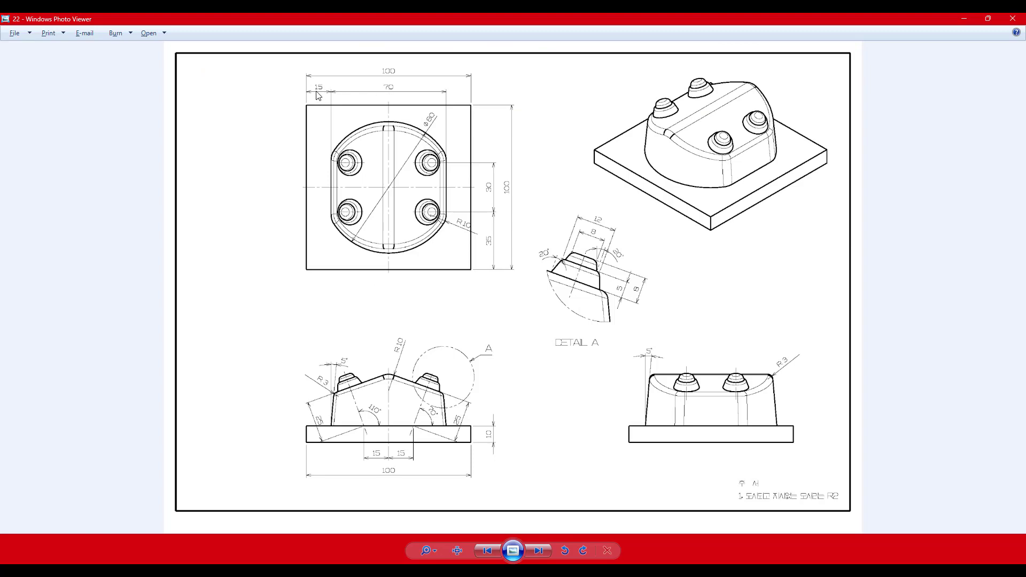
key("alt+Tab")
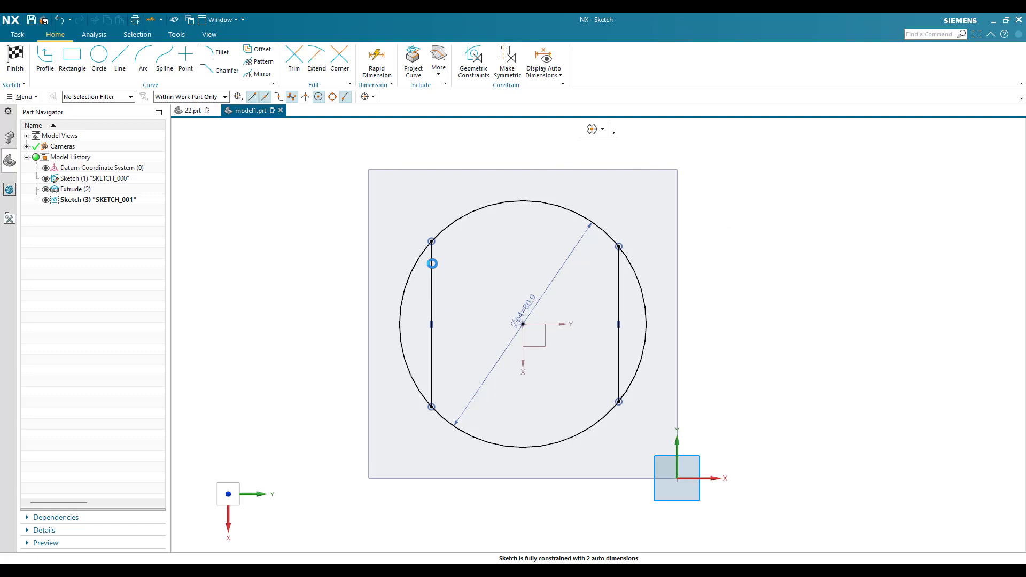
key("d")
left_click(431, 260)
left_click(619, 275)
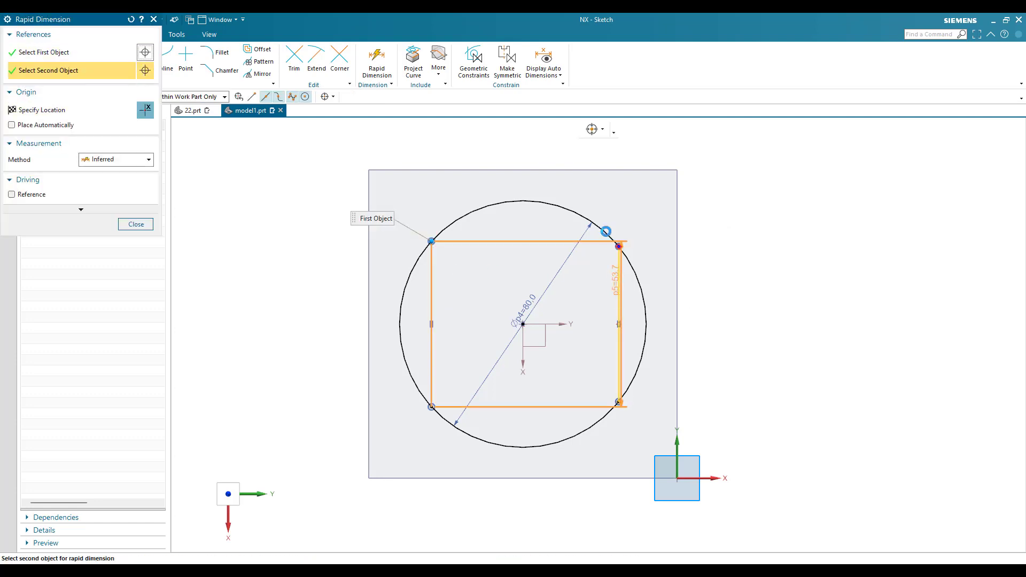
left_click(555, 167)
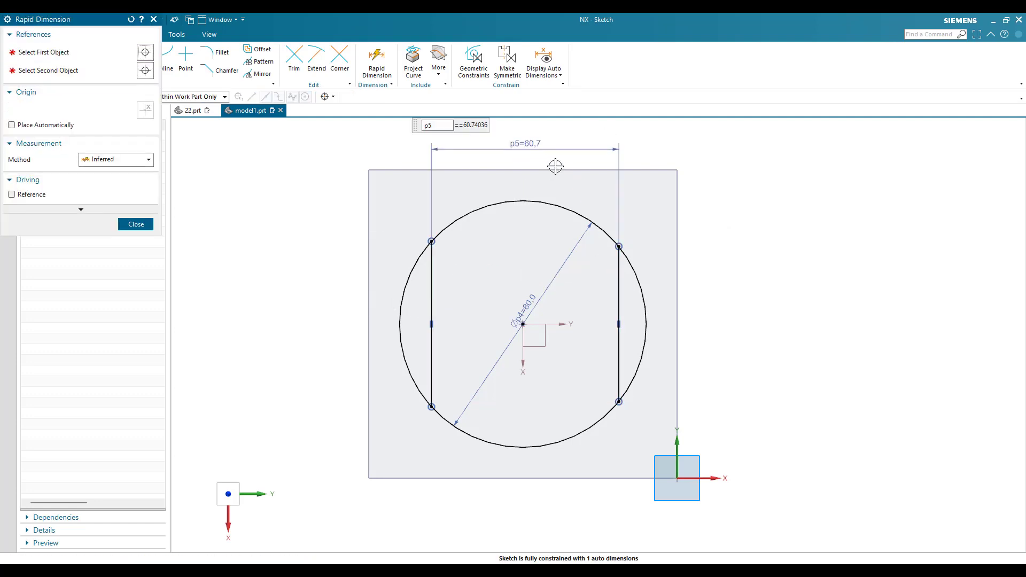
type("70")
key("Return")
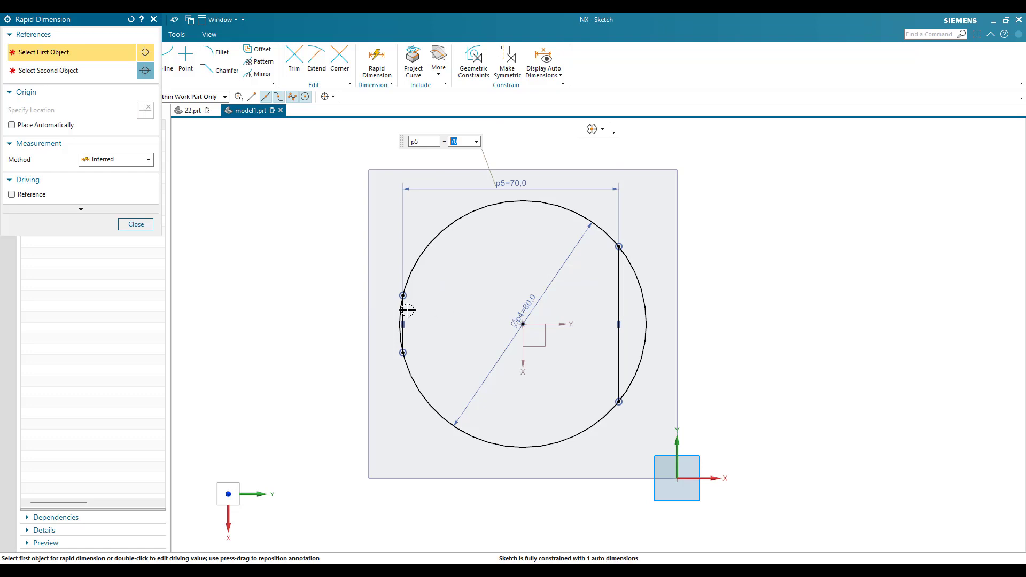
Dimension the left vertical line at 35 mm from the sketch's central X axis
left_click(407, 310)
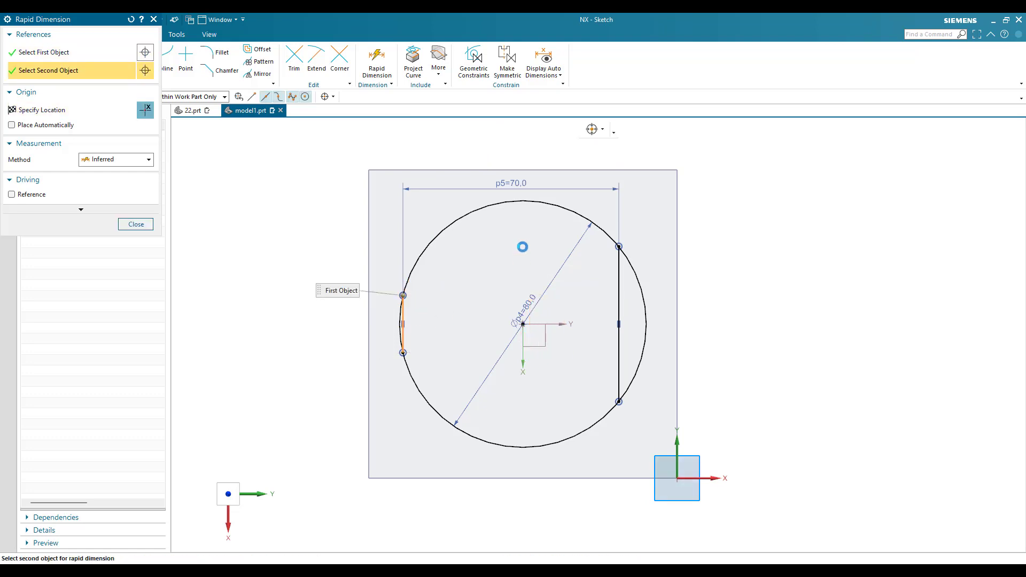
left_click(492, 142)
type("35")
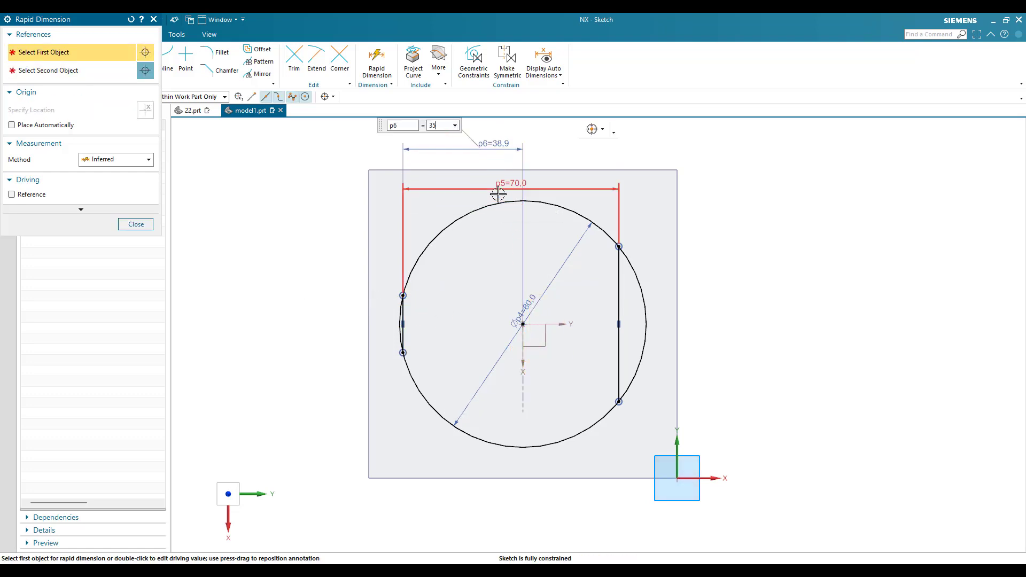
key("Return")
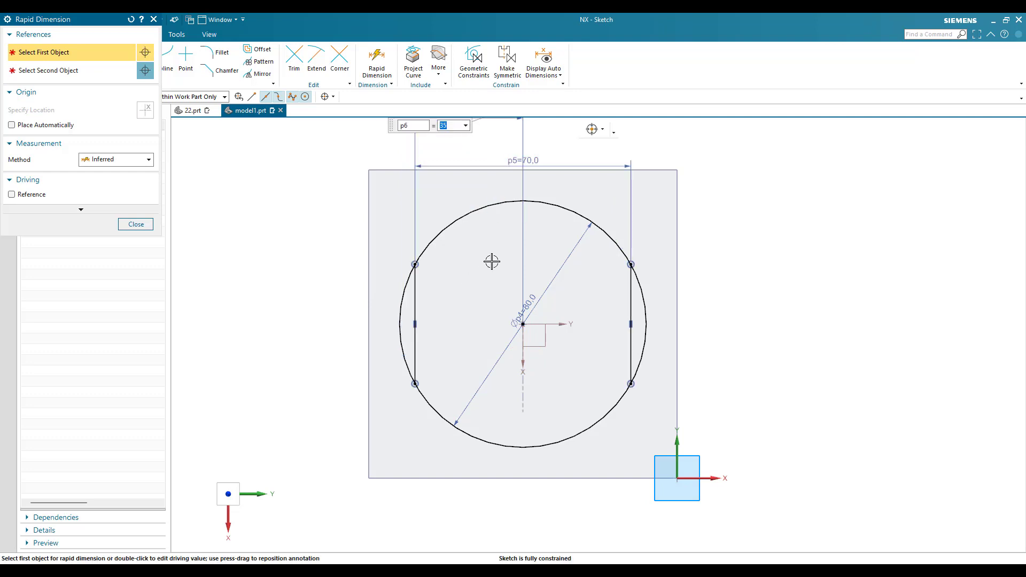
Try to add a dimension between the left vertical line and the plate's left edge
left_click(420, 286)
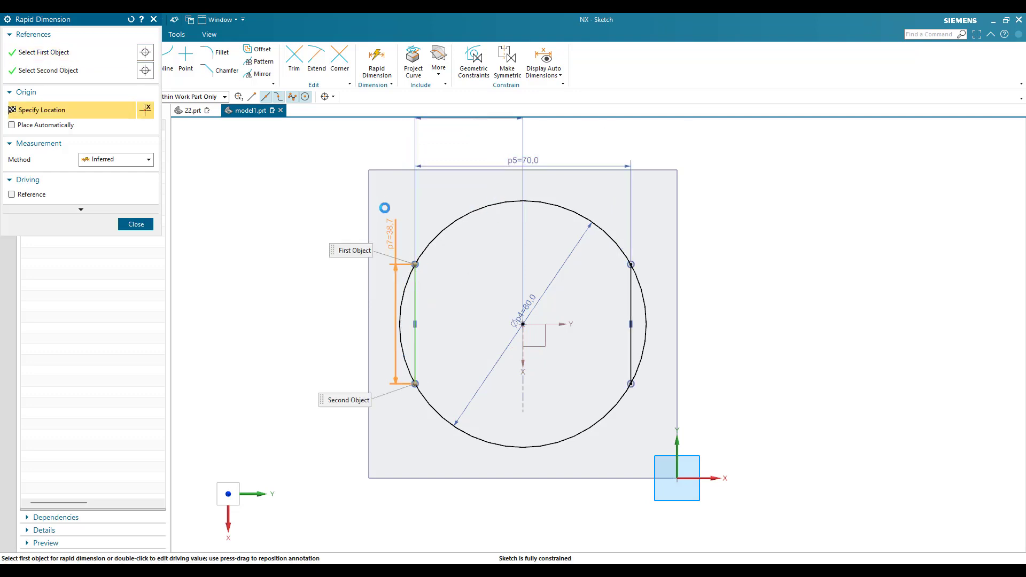
left_click(371, 169)
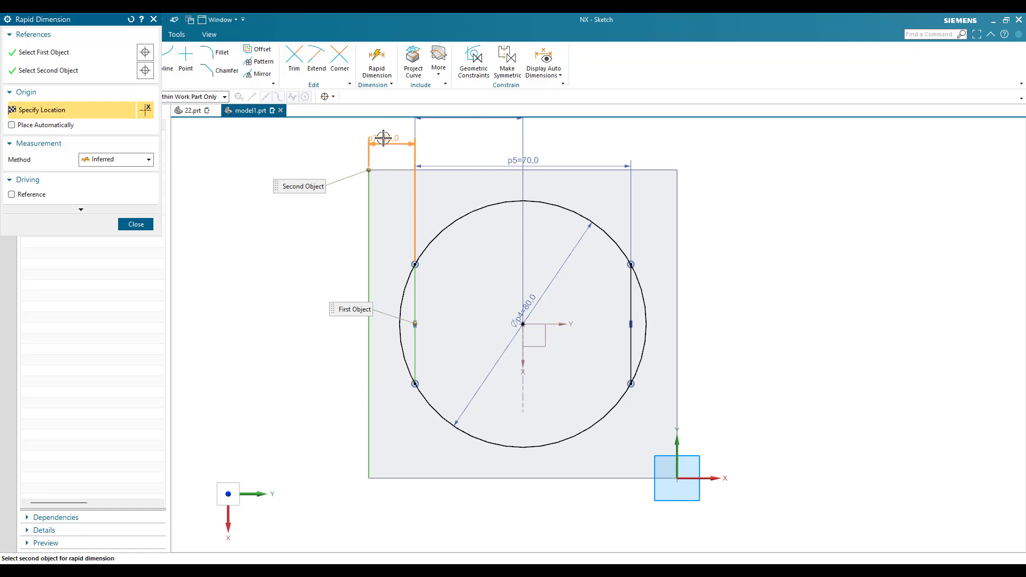
left_click(383, 138)
key("Escape")
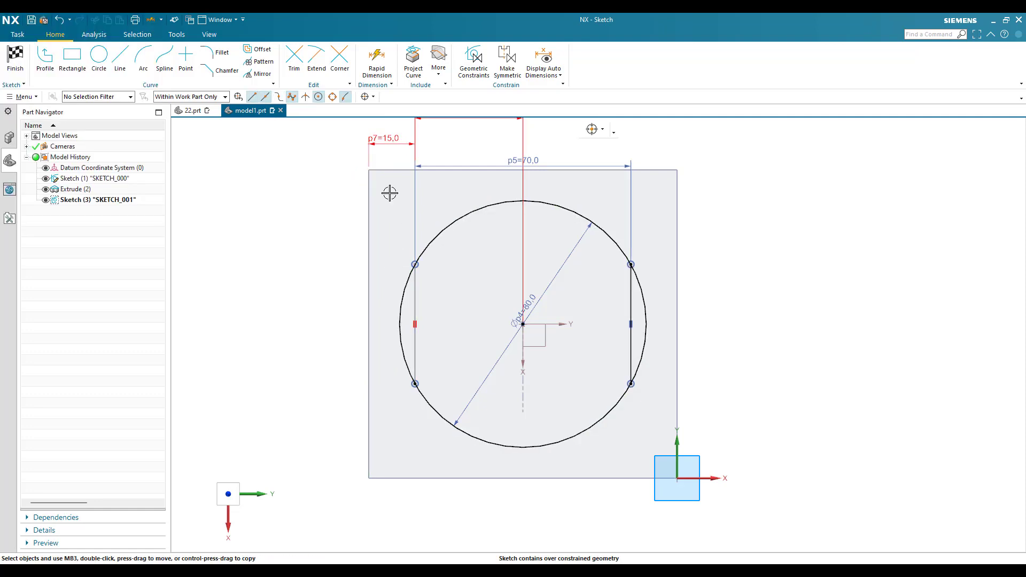
scroll(423, 230, "up", 2)
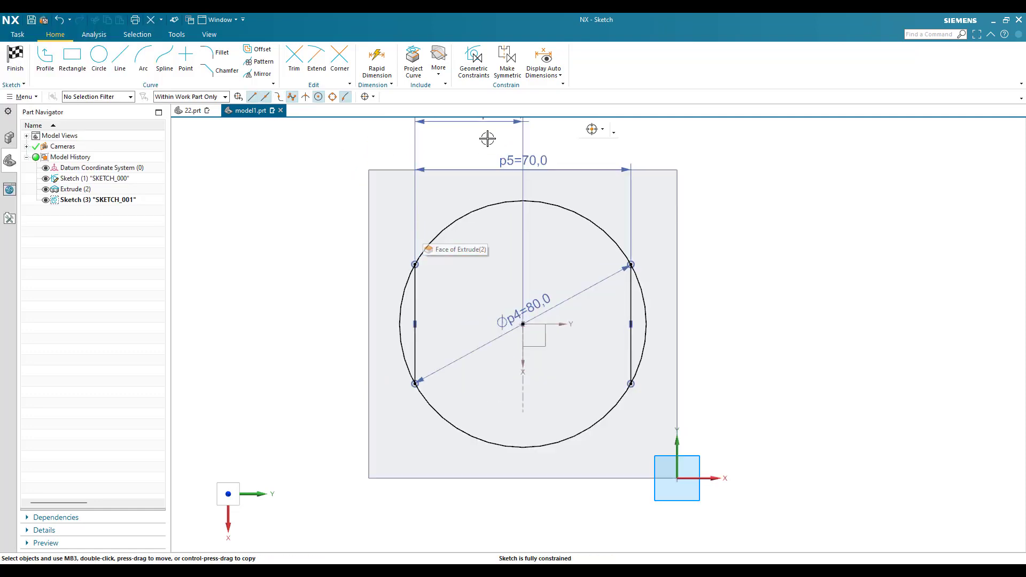
Trim away the circle's two arcs outside the vertical lines and finish the sketch
scroll(461, 234, "down", 1)
scroll(557, 443, "up", 1)
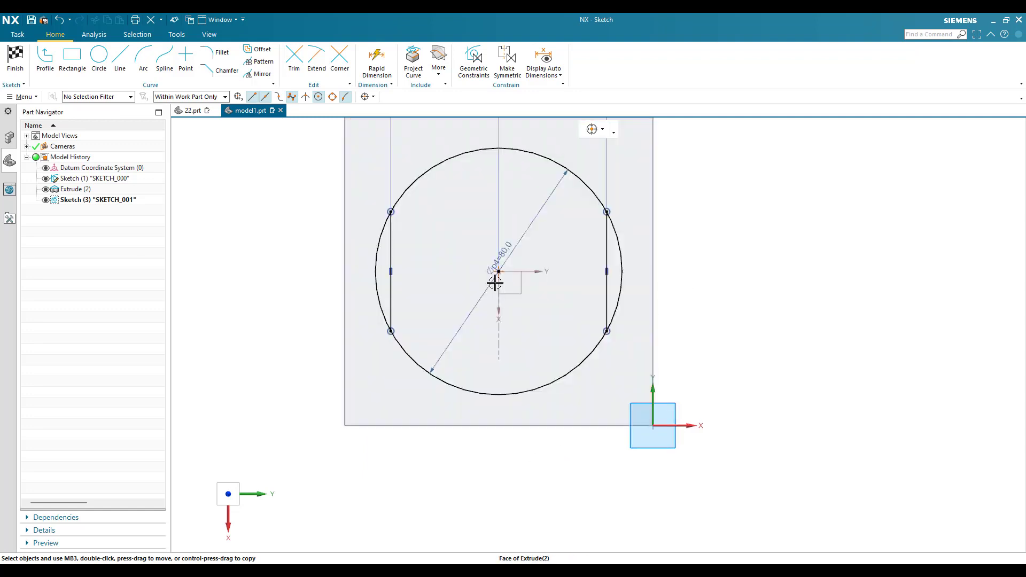
key("t")
left_click(621, 269)
left_click(377, 259)
key("Escape")
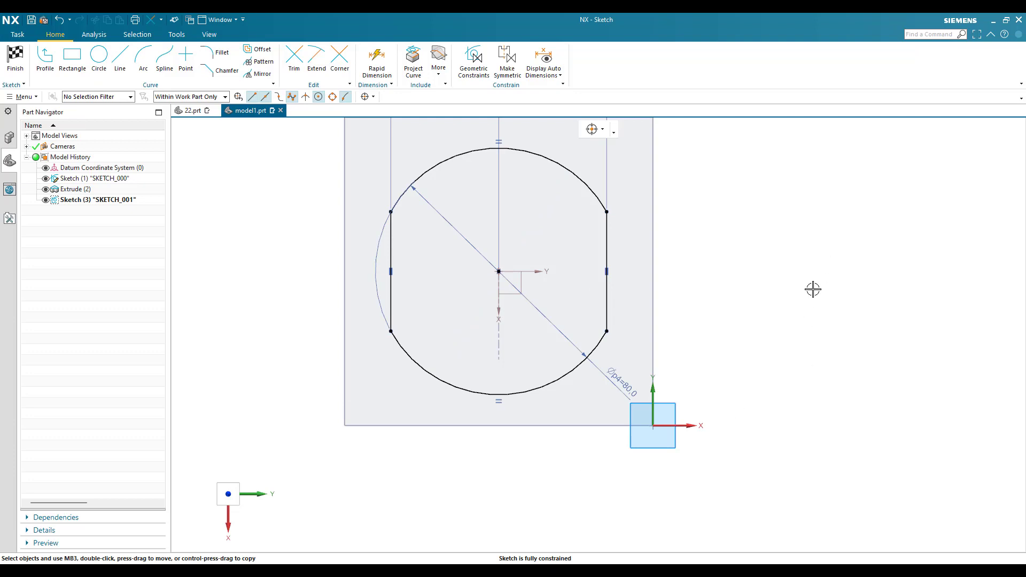
key("ctrl+f")
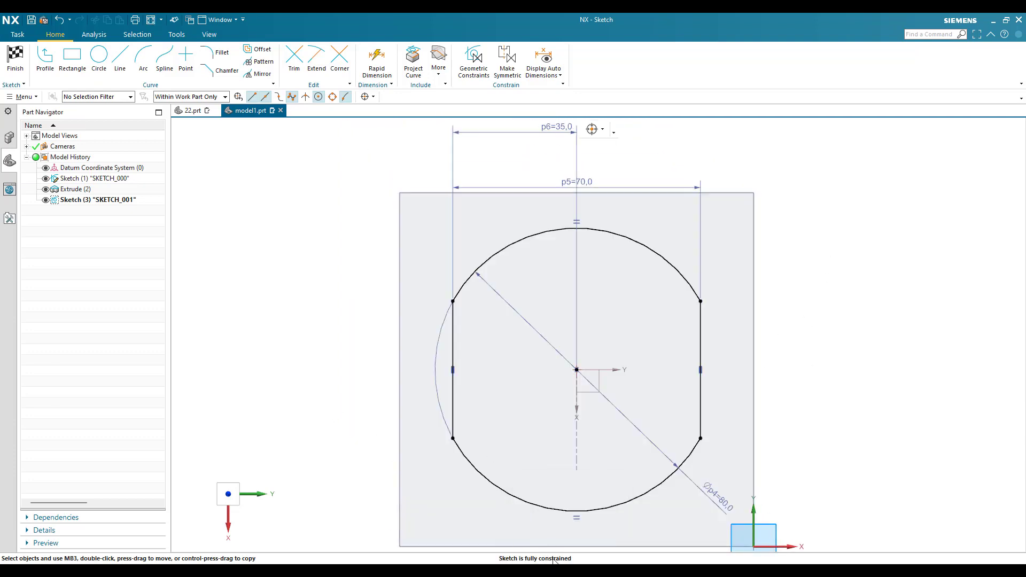
left_click(15, 58)
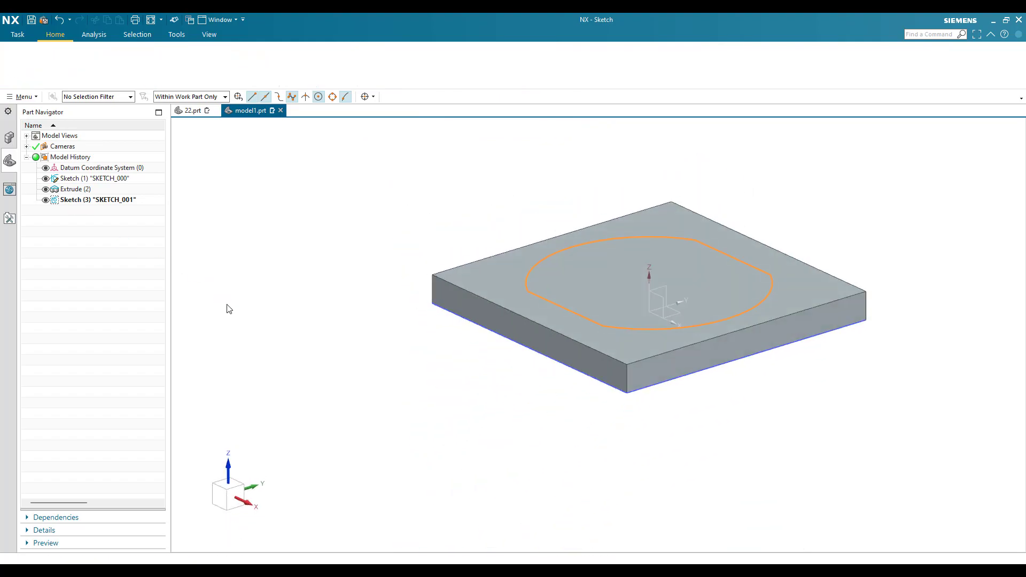
Check reference drawing 22 and set the extrusion of the flat-sided circle profile to an end distance of 40 mm
key("alt+Tab")
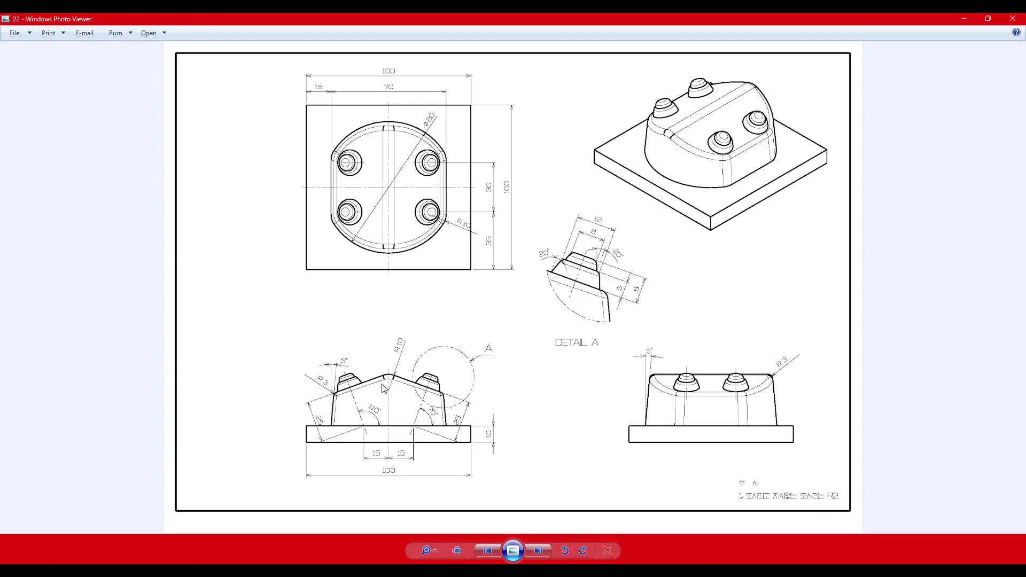
key("alt+Tab")
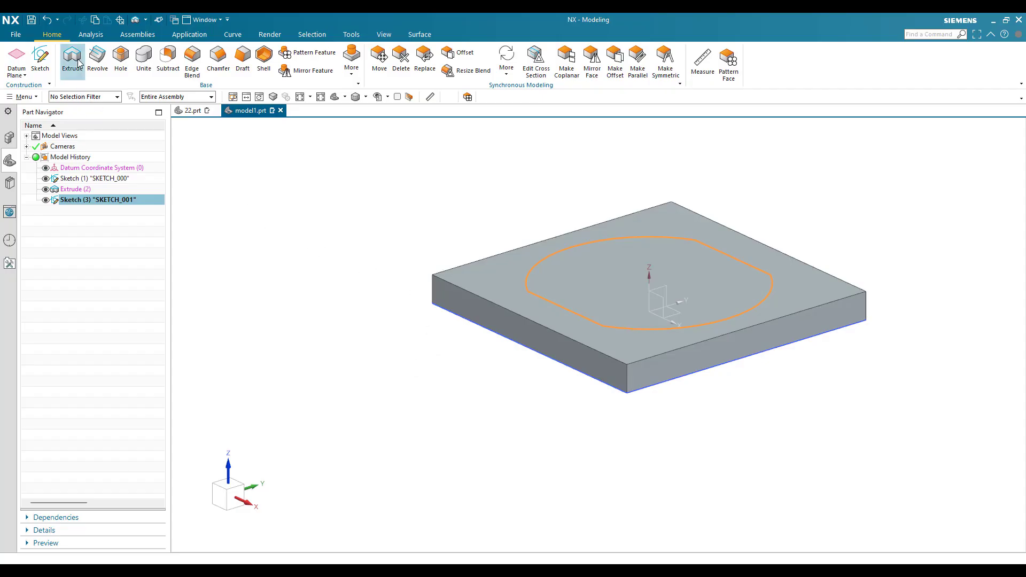
key("alt+Tab")
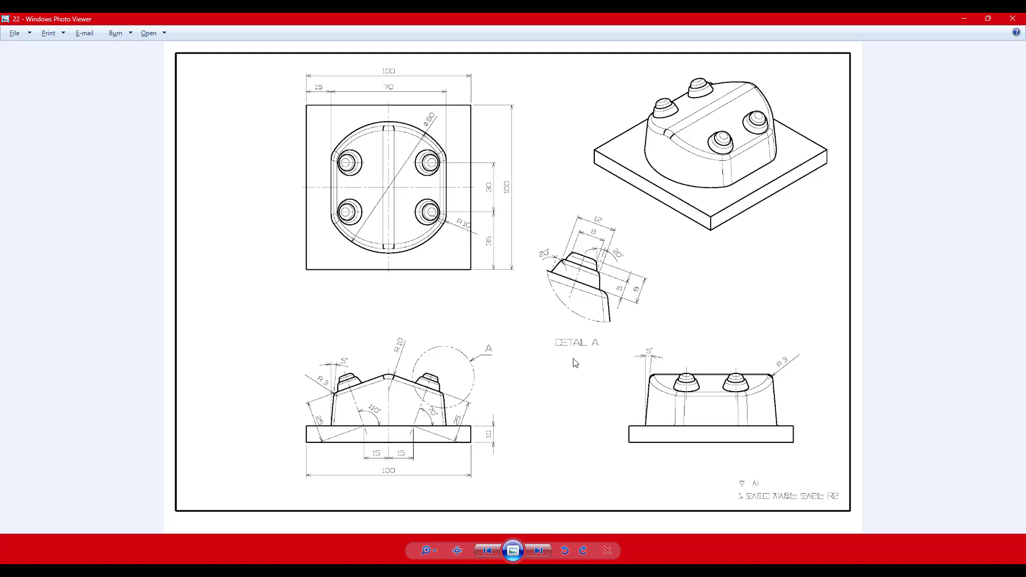
key("alt+Tab")
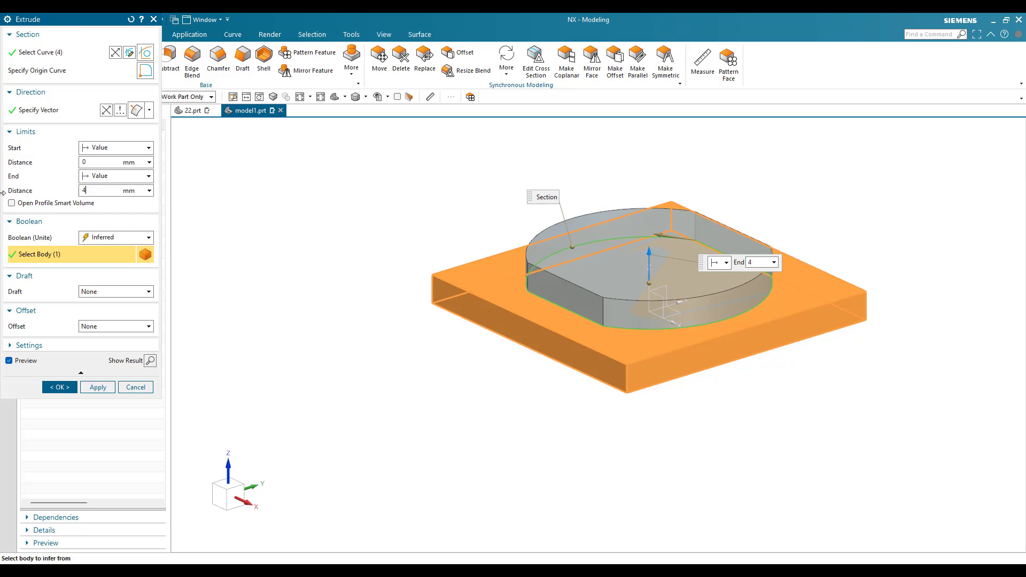
type("40")
key("Return")
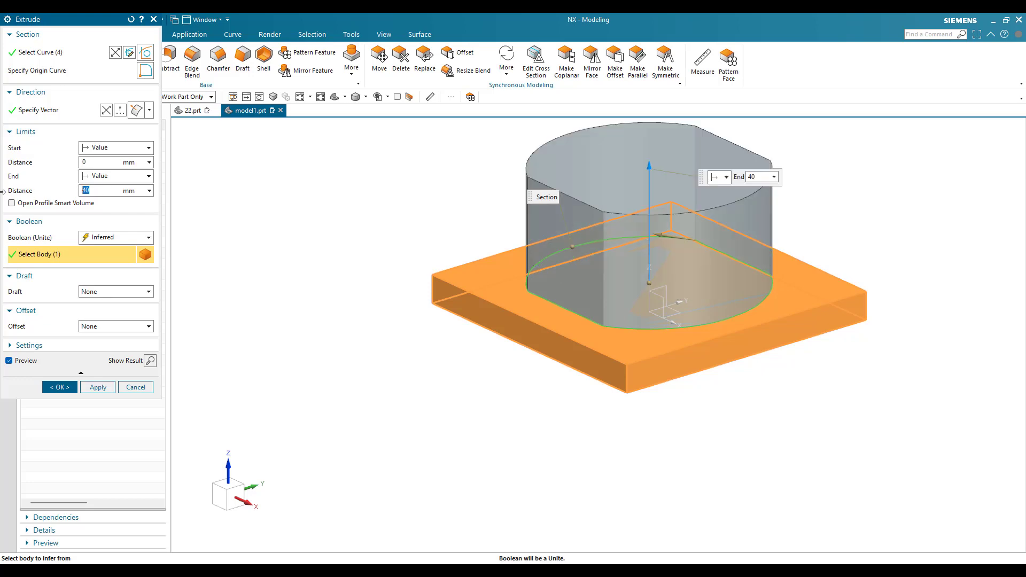
Unite the extrusion with the base plate, apply a 5° draft from the start limit and finish the extrude
left_click(104, 242)
left_click(98, 262)
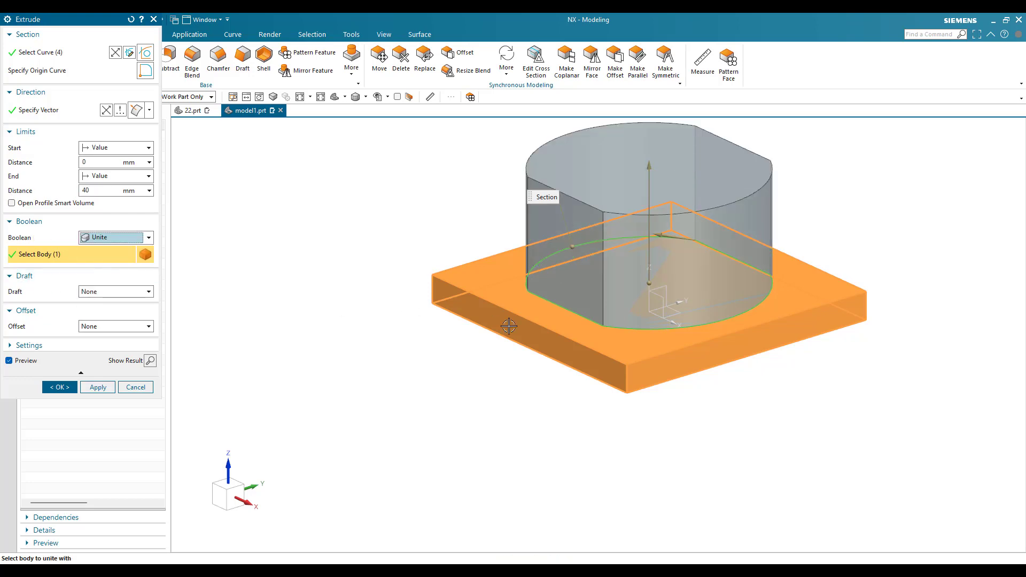
left_click(106, 293)
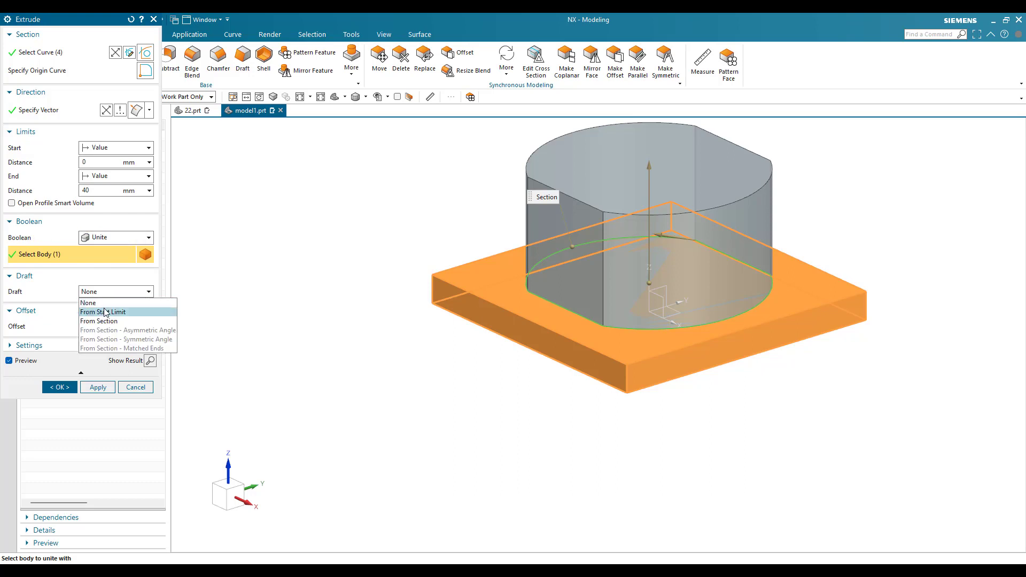
left_click(101, 310)
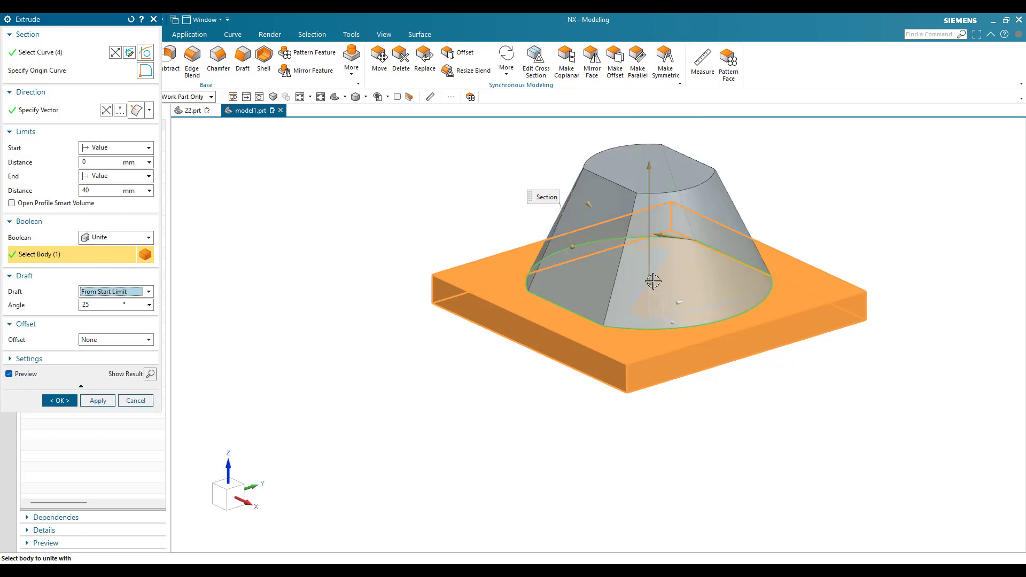
left_click(120, 307)
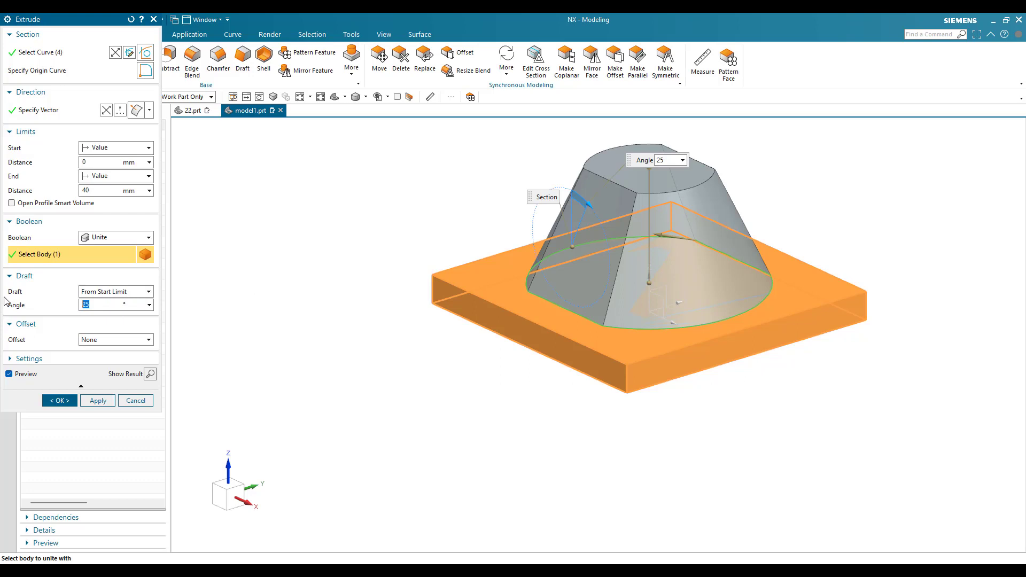
key("Return")
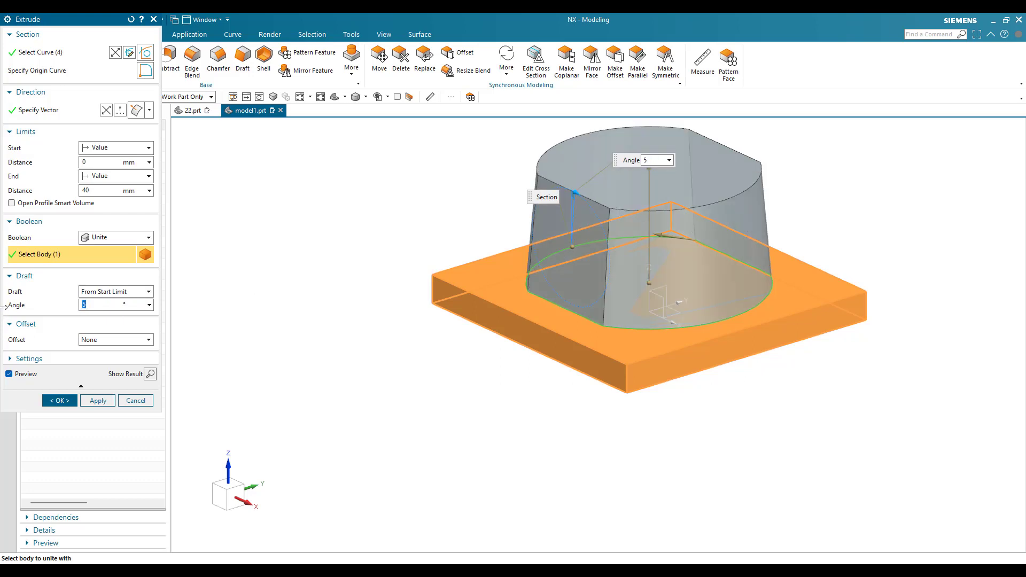
left_click(59, 400)
Check the front view of drawing 22 and start a sketch on the vertical YZ datum plane
mouse_move(354, 368)
middle_mouse_down()
mouse_move(367, 361)
mouse_move(303, 370)
mouse_move(367, 366)
middle_mouse_up()
scroll(469, 311, "up", 3)
key("alt+Tab")
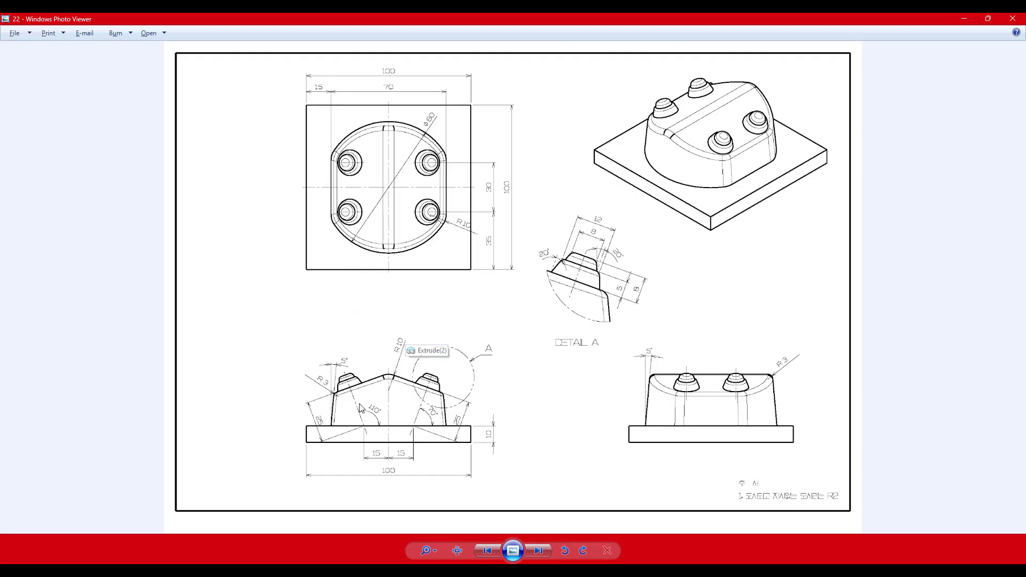
scroll(361, 409, "up", 4)
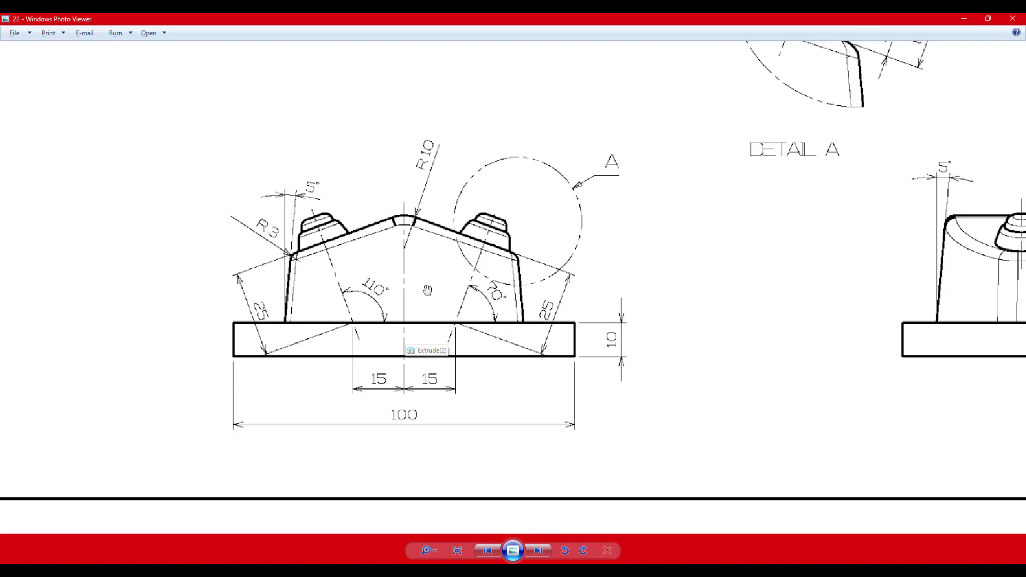
key("alt+Tab")
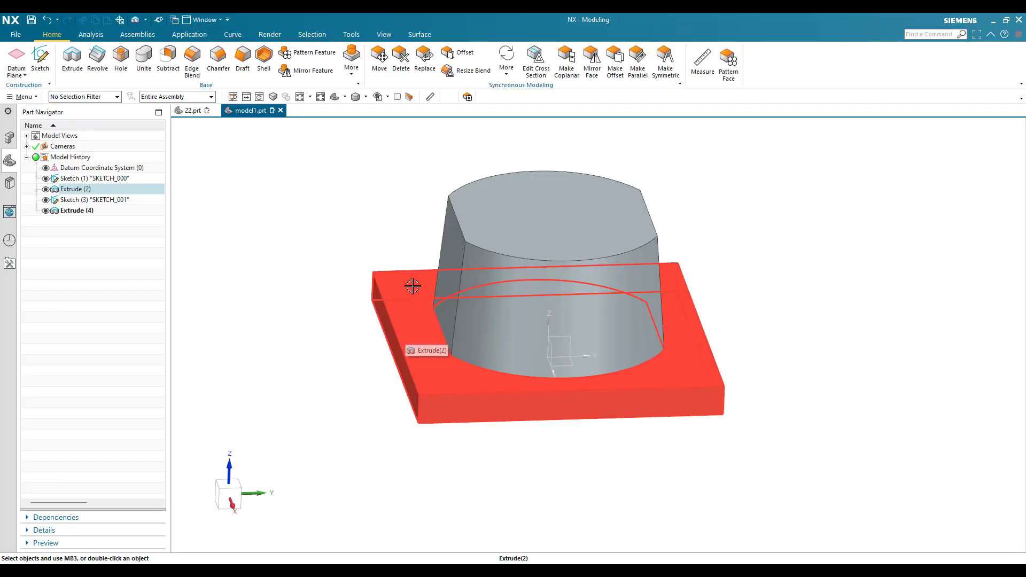
left_click(38, 57)
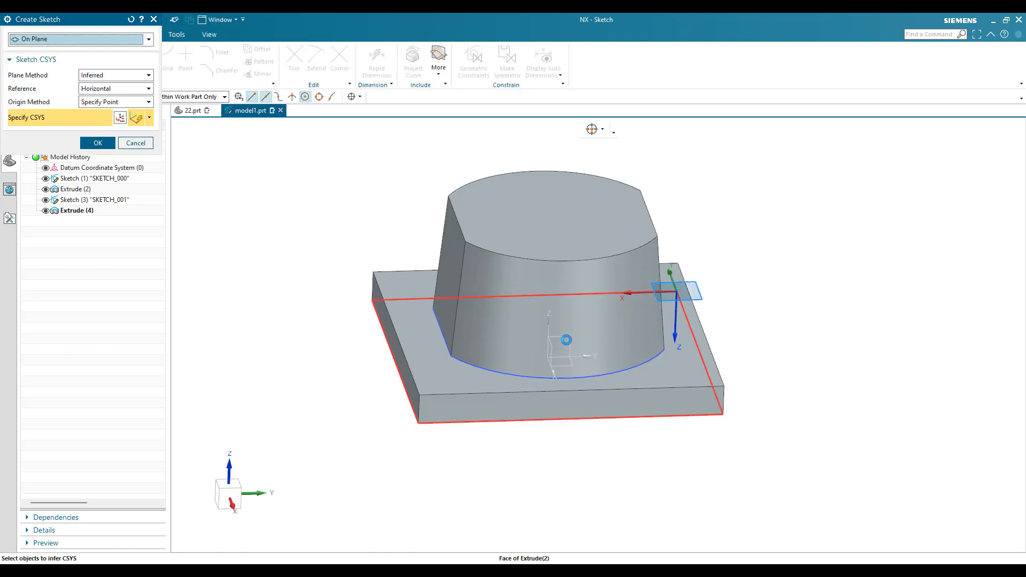
left_click(553, 350)
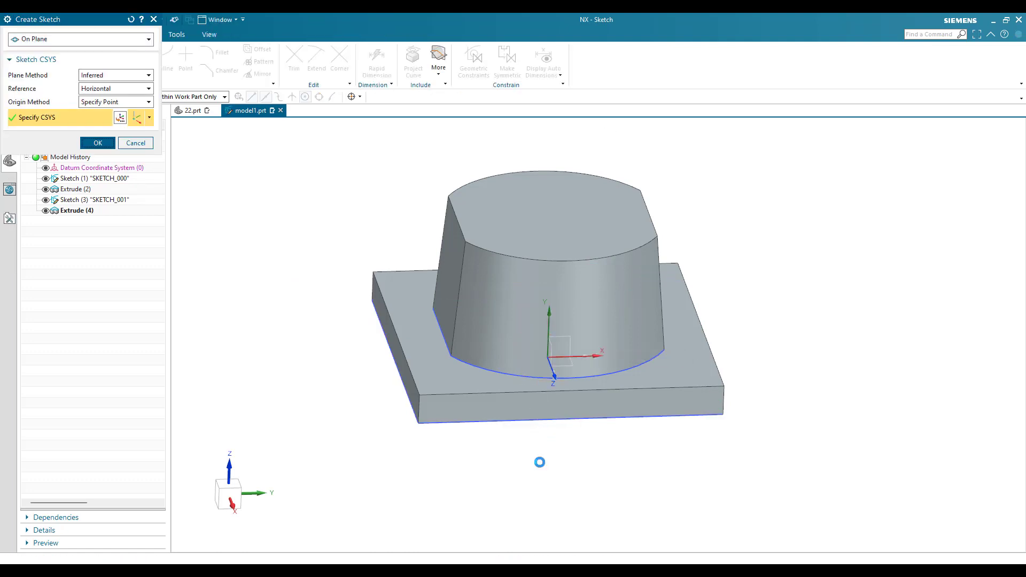
Sketch a slanted line from the plate's top edge, right of the vertical axis, up toward the body's right side
scroll(668, 279, "up", 5)
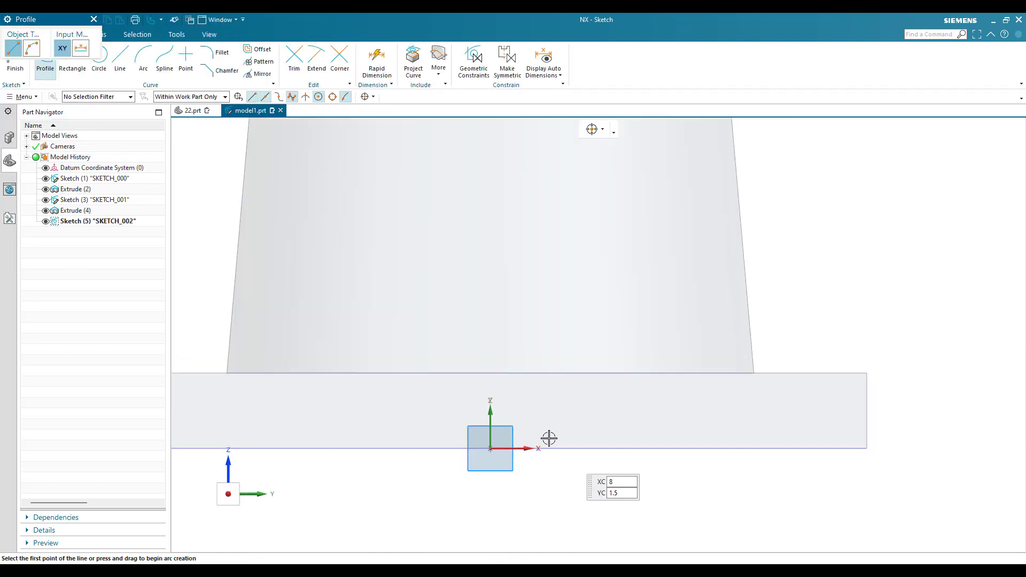
scroll(549, 438, "down", 5)
key("alt+Tab")
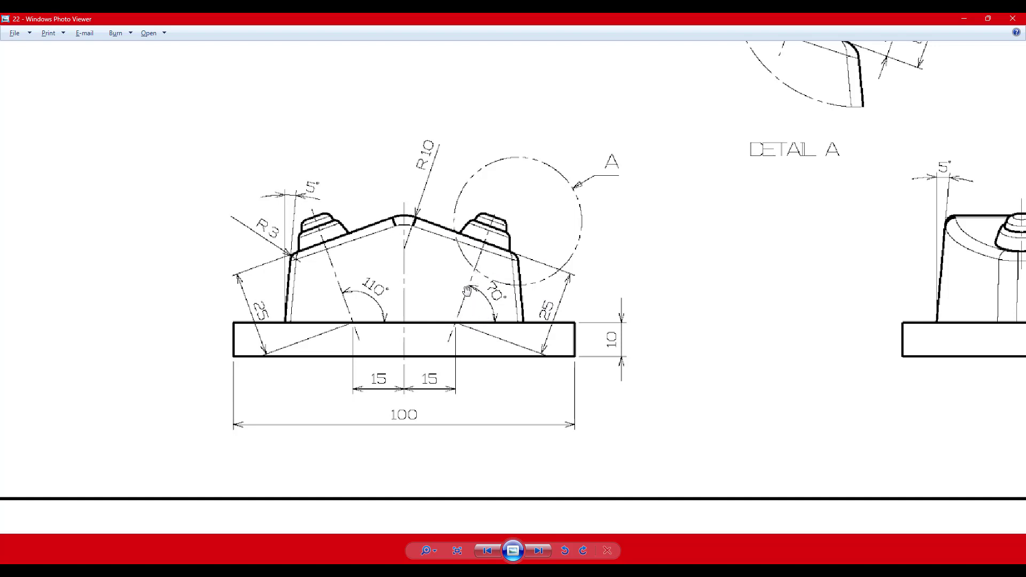
key("alt+Tab")
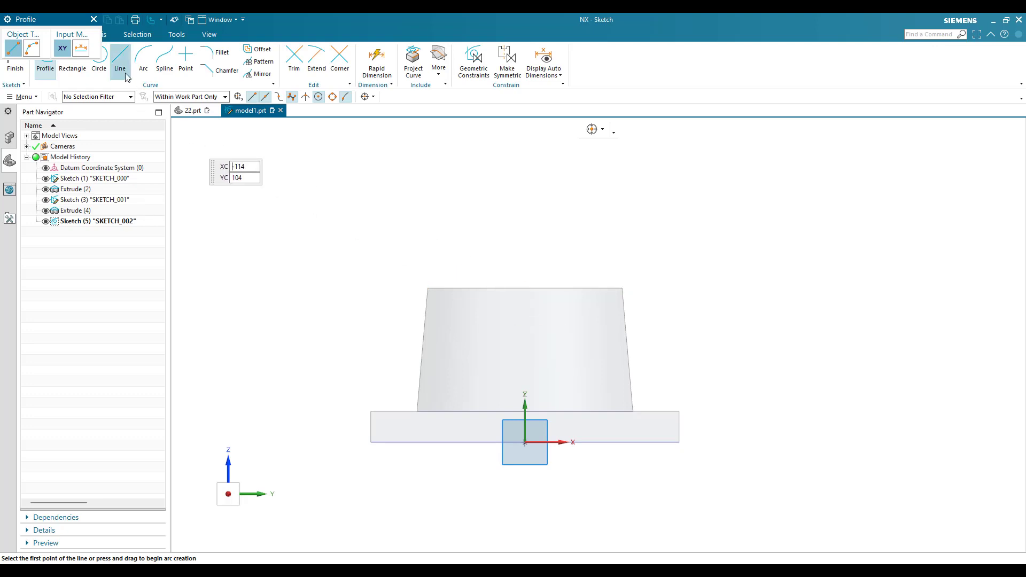
left_click(121, 63)
scroll(551, 404, "up", 5)
left_click(559, 434)
scroll(563, 427, "down", 4)
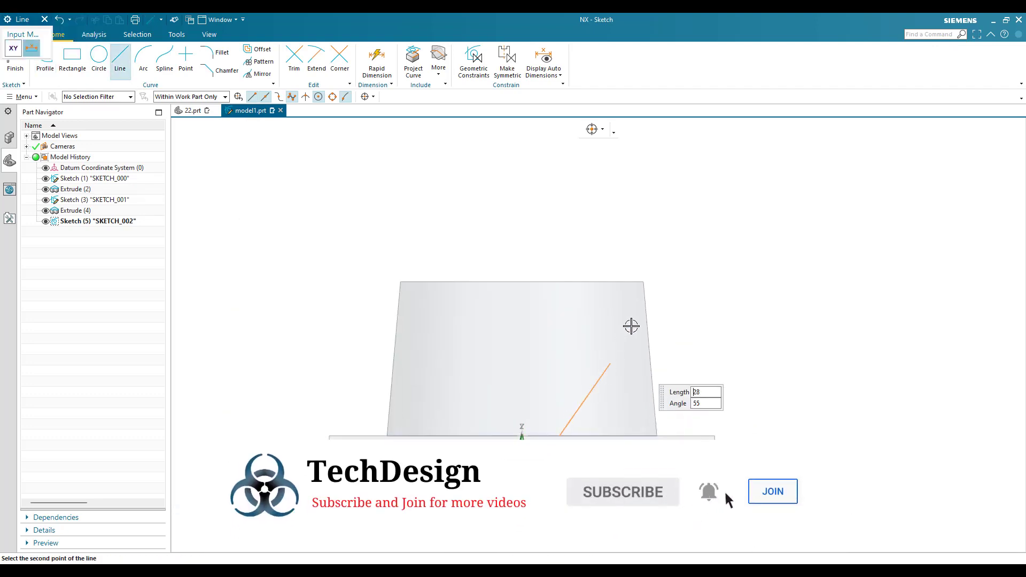
left_click(638, 314)
key("Escape")
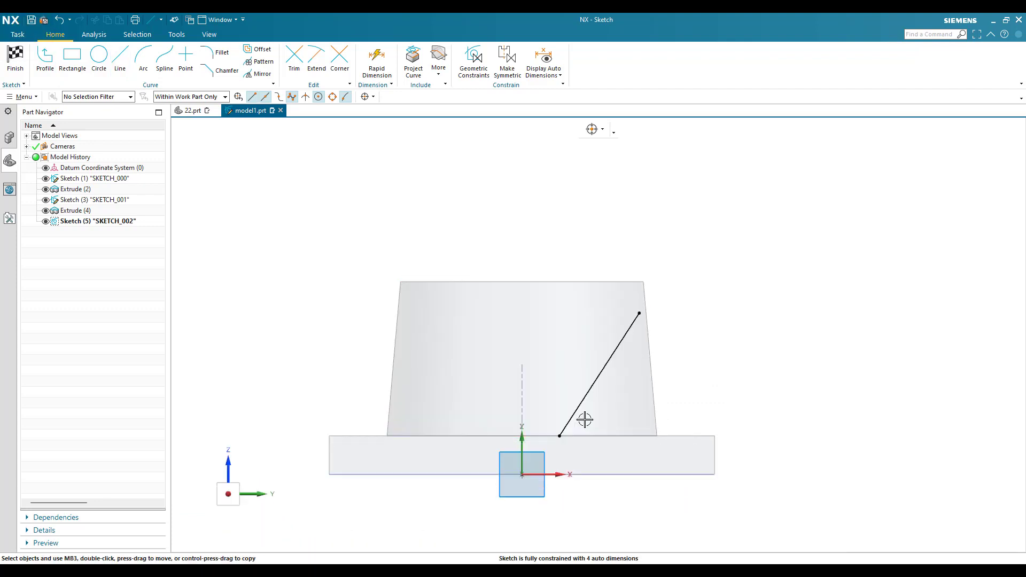
Move the slanted line's lower endpoint off the plate and constrain it as a point on the plate's top edge
scroll(573, 437, "up", 4)
left_click_drag(542, 421, 543, 387)
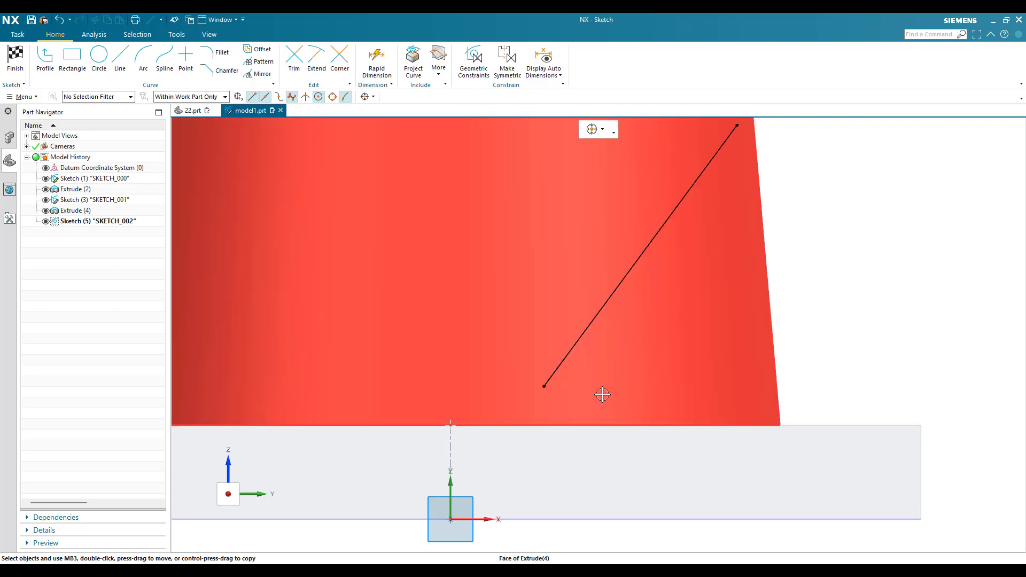
key("c")
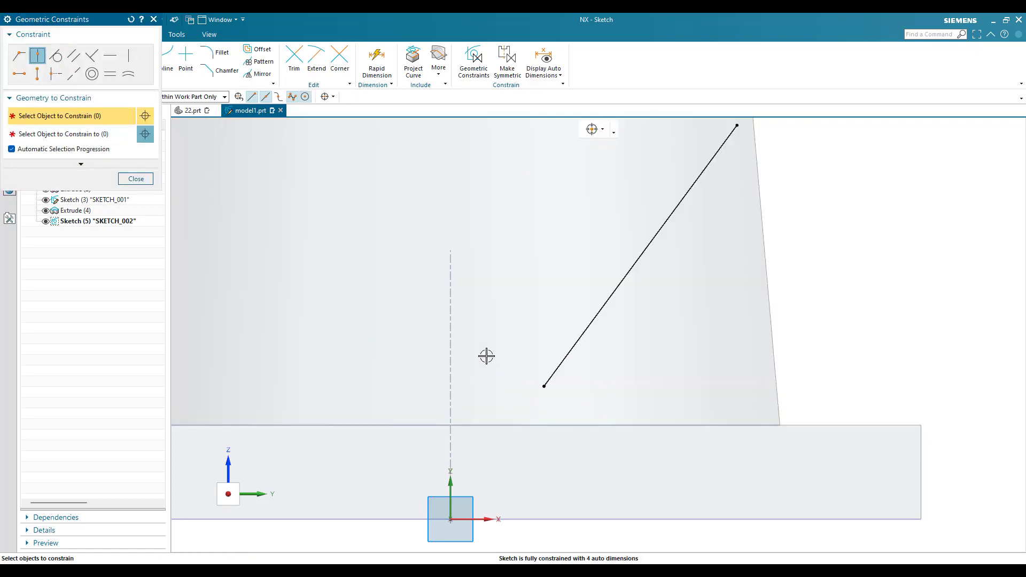
left_click(543, 385)
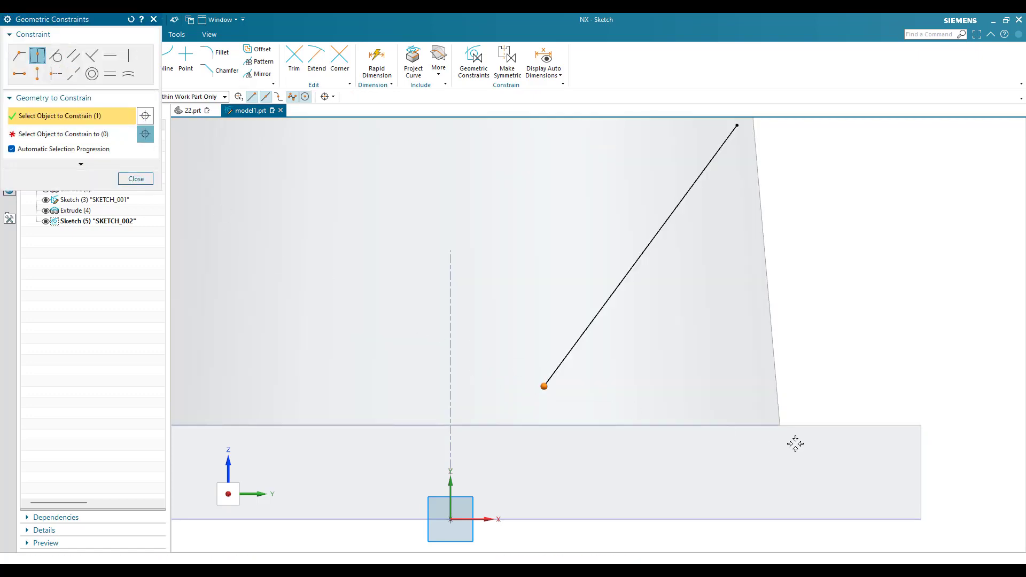
left_click(836, 421)
scroll(694, 334, "down", 5)
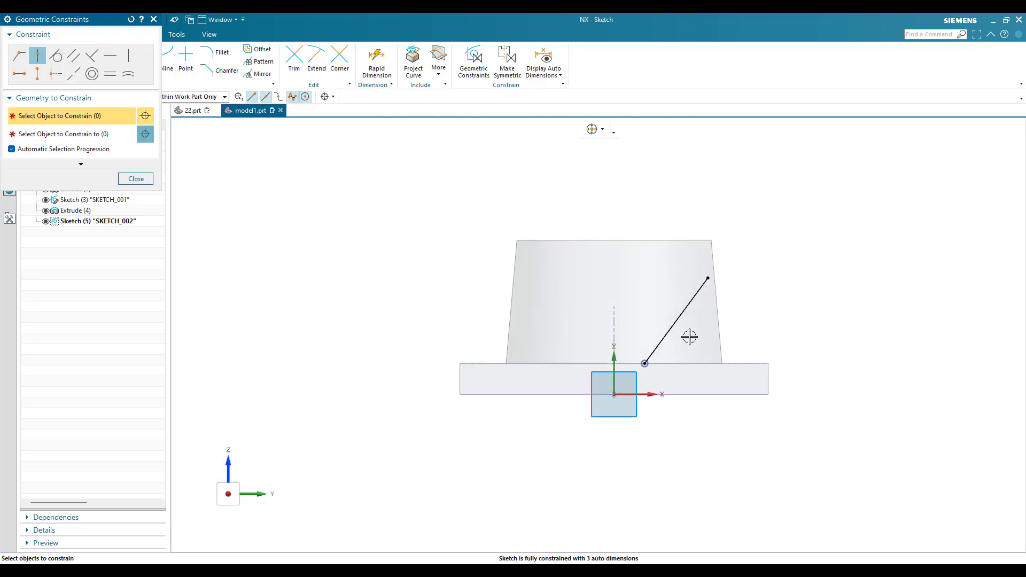
scroll(694, 334, "up", 3)
key("Escape")
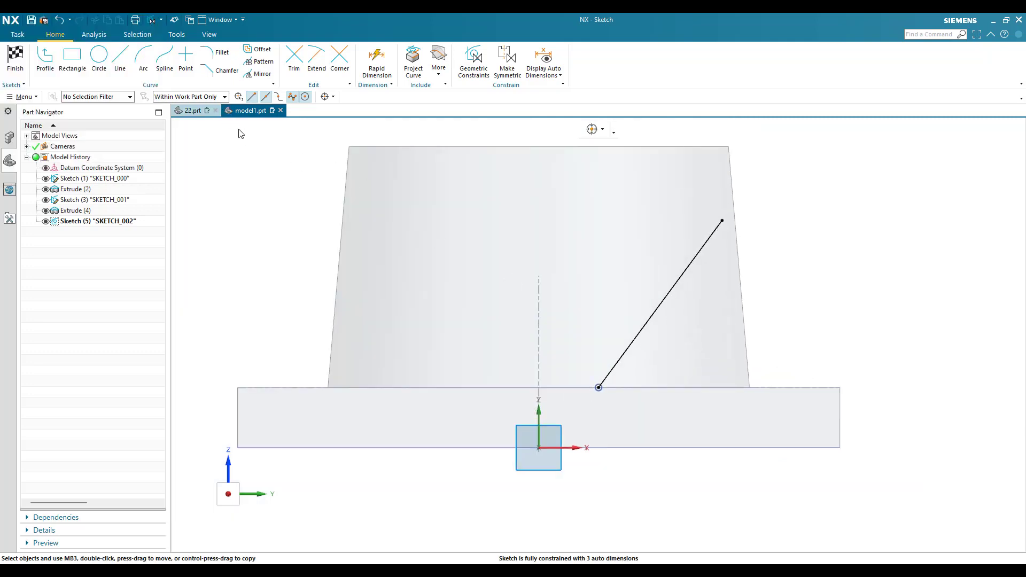
Dimension the angle between the slanted line and the plate's top edge as 70°
key("d")
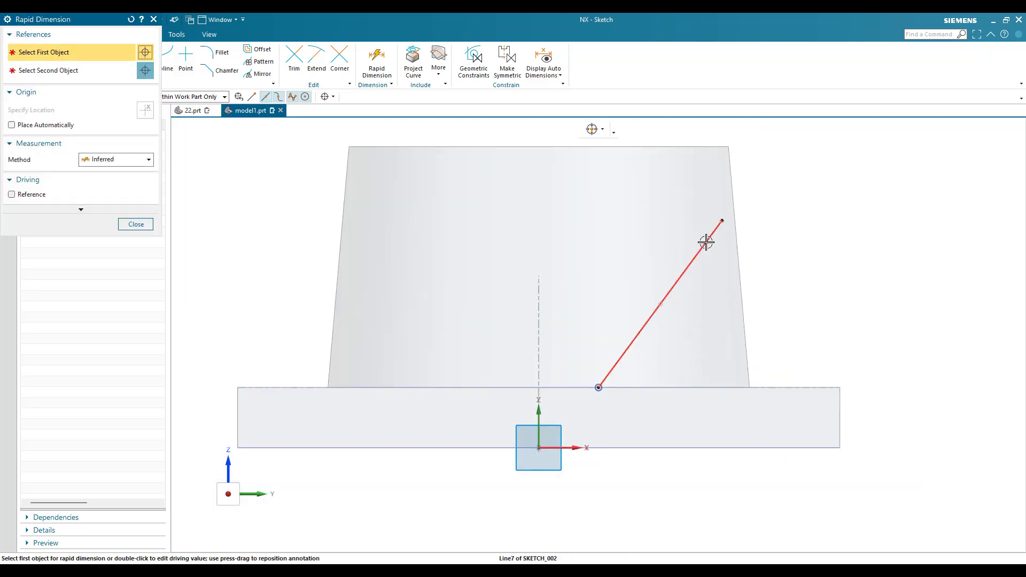
left_click(707, 239)
left_click(701, 386)
left_click(785, 384)
left_click(788, 316)
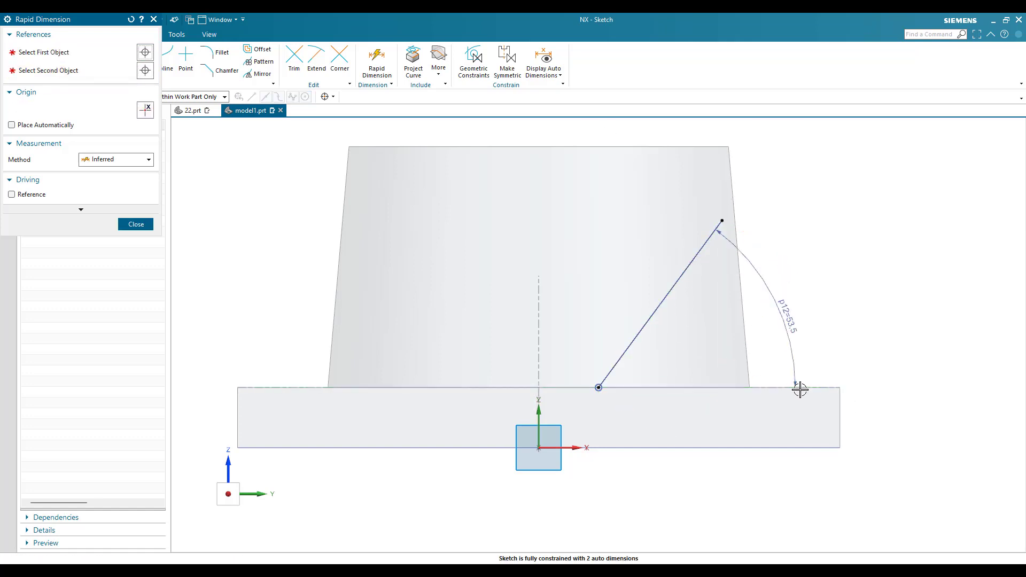
type("70")
key("Return")
key("Escape")
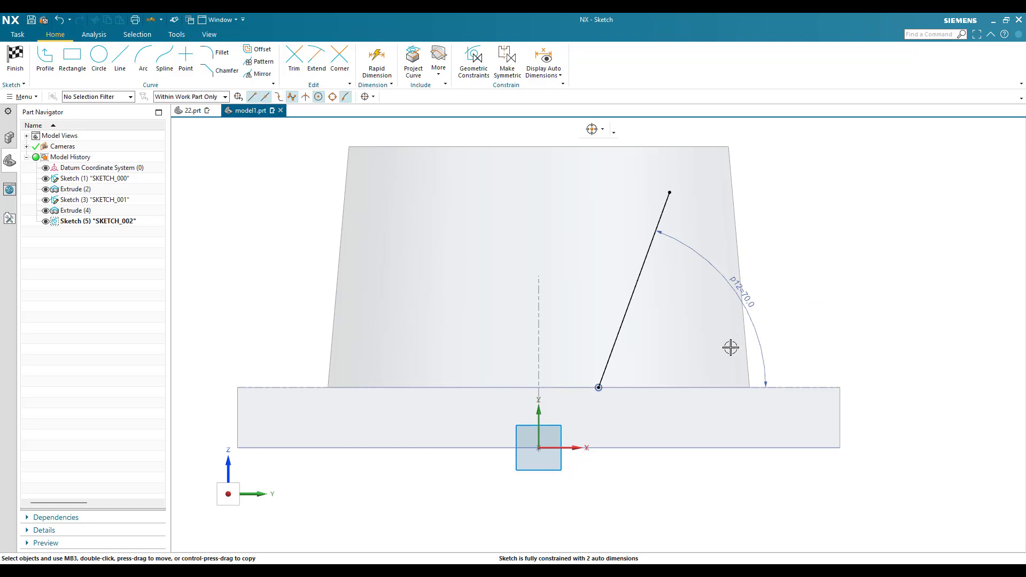
Dimension the slanted line's length as 25 mm
key("d")
left_click(647, 259)
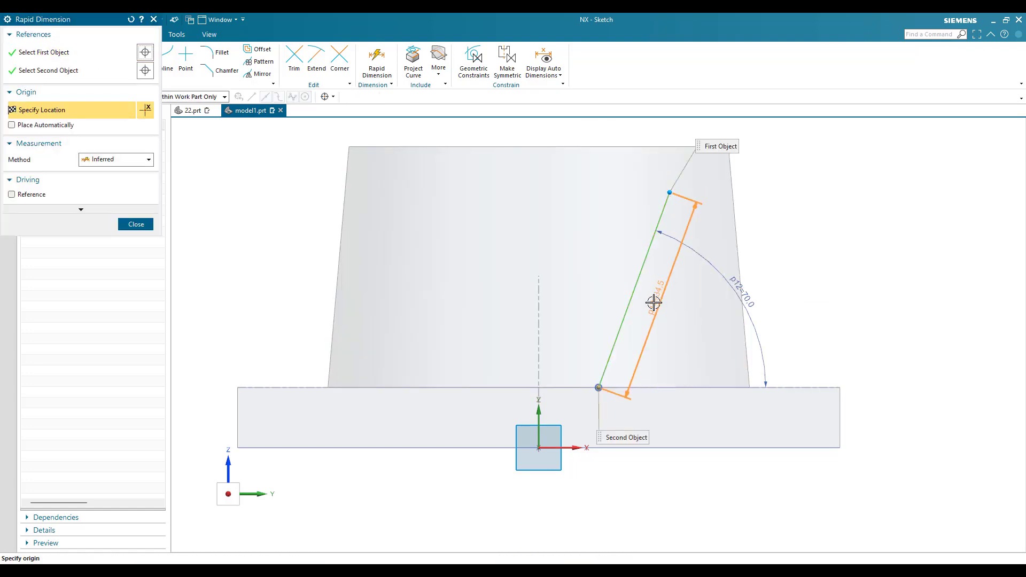
left_click(653, 299)
key("Escape")
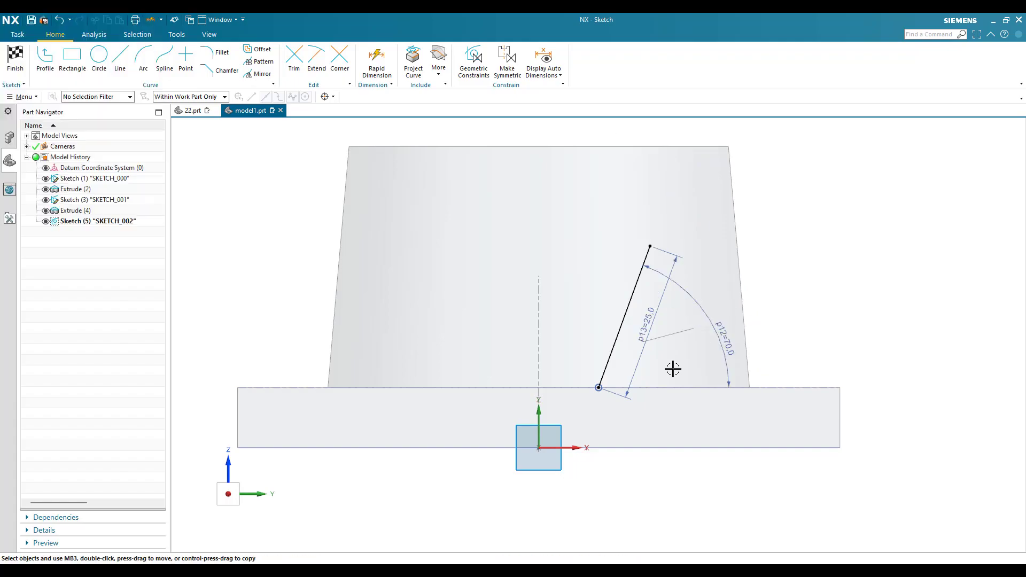
Check the drawing and dimension the slanted line's lower endpoint at 15 mm horizontally from the sketch's vertical axis
key("alt+Tab")
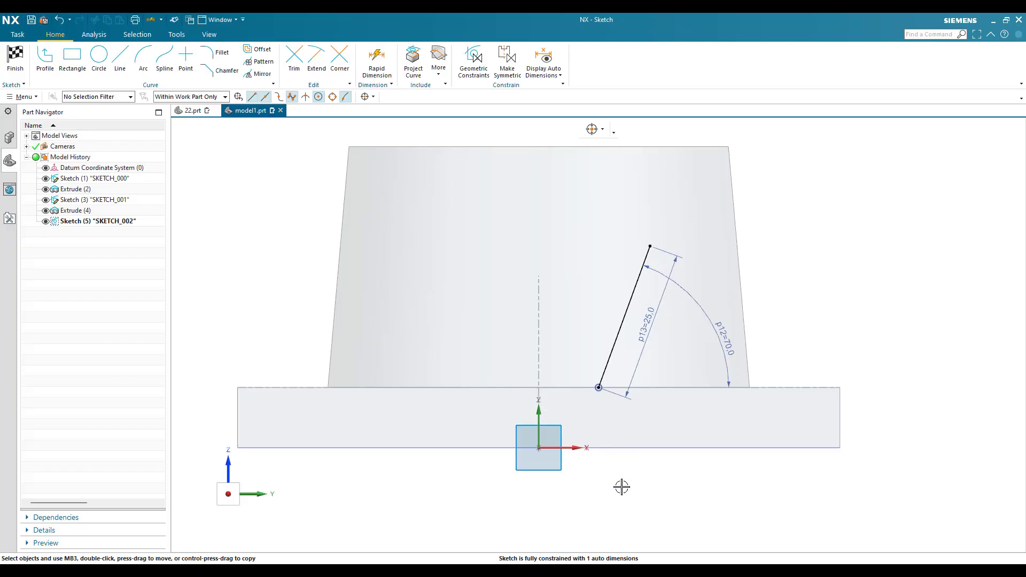
key("d")
scroll(587, 416, "up", 5)
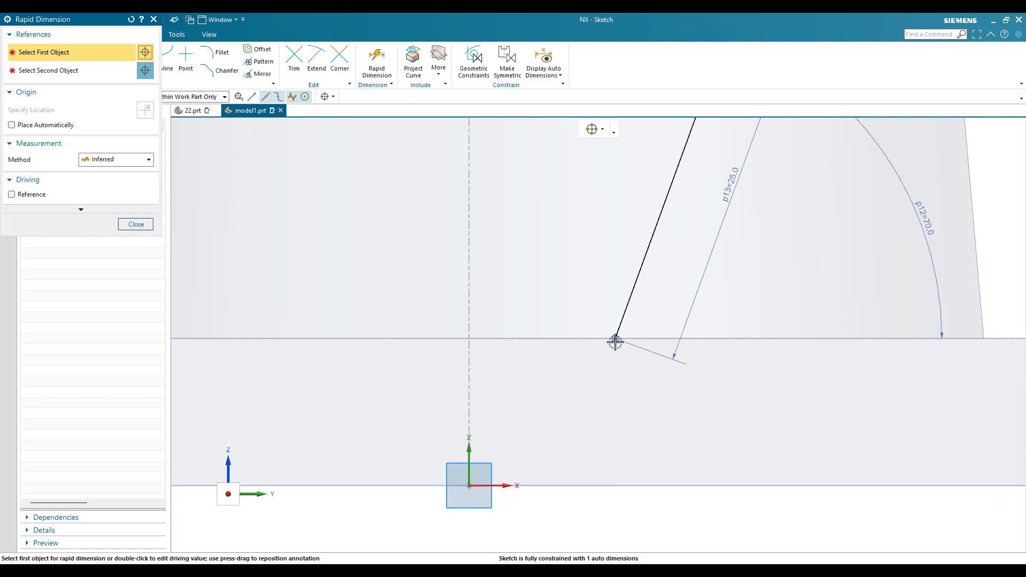
left_click(613, 340)
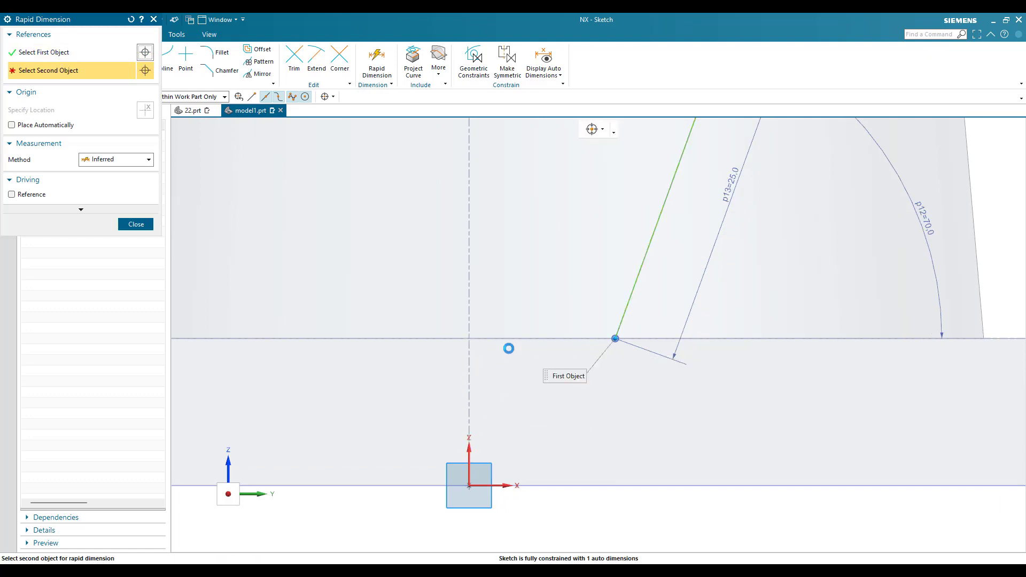
left_click(523, 500)
left_click(534, 527)
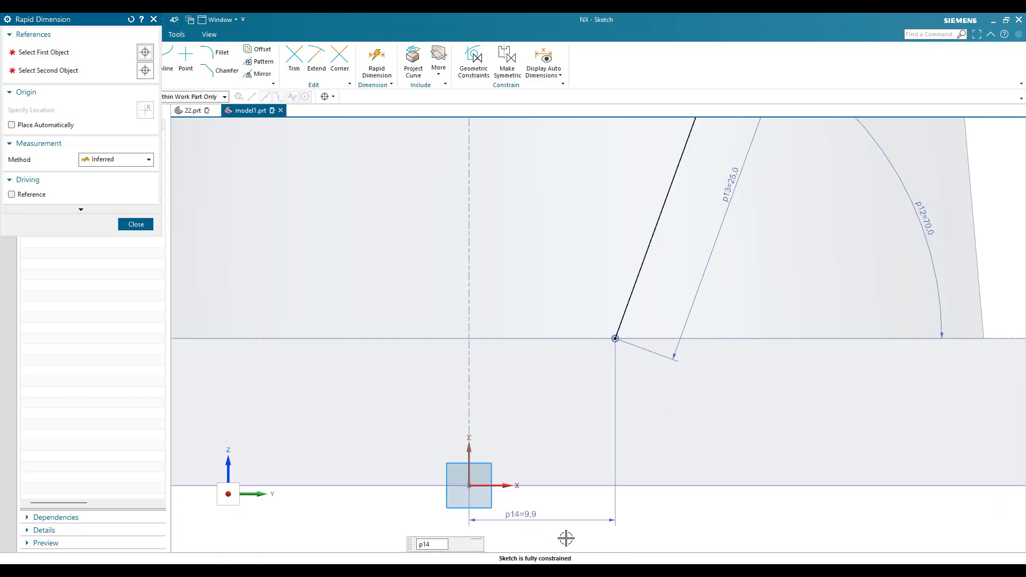
type("15")
key("Return")
key("Escape")
scroll(580, 476, "down", 3)
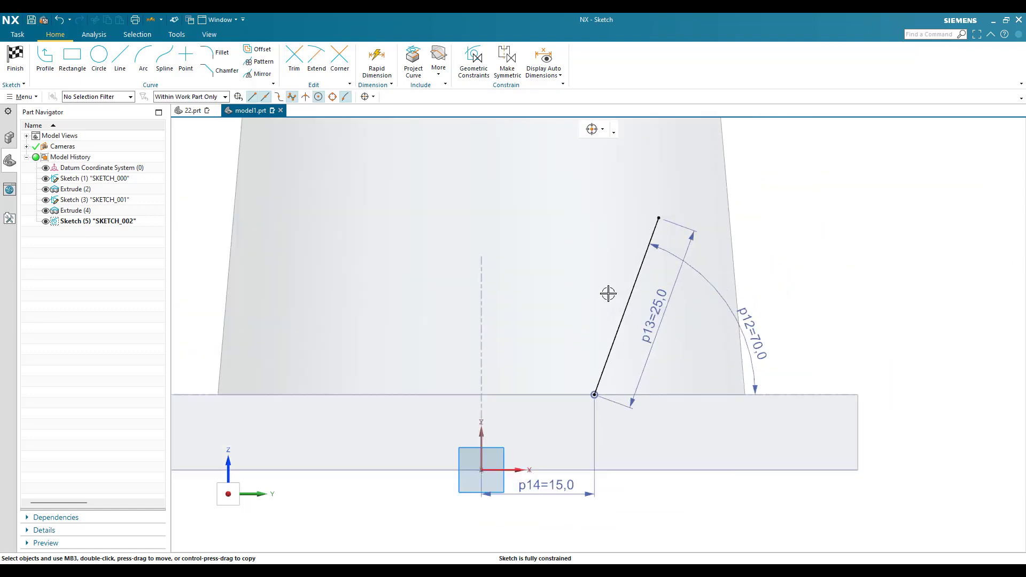
Convert the 25 mm slanted line into a reference line
scroll(628, 300, "up", 2)
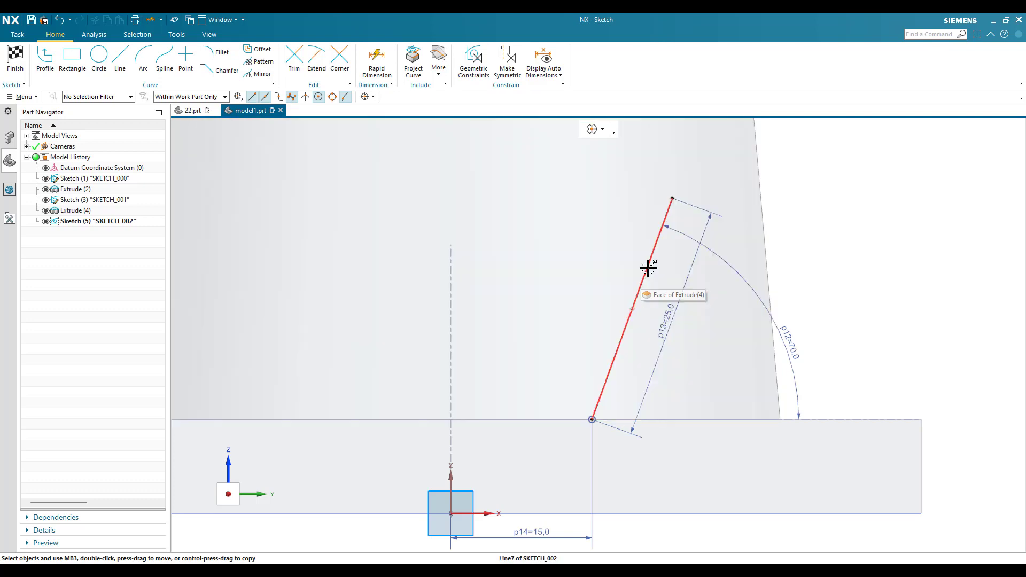
right_click(648, 267)
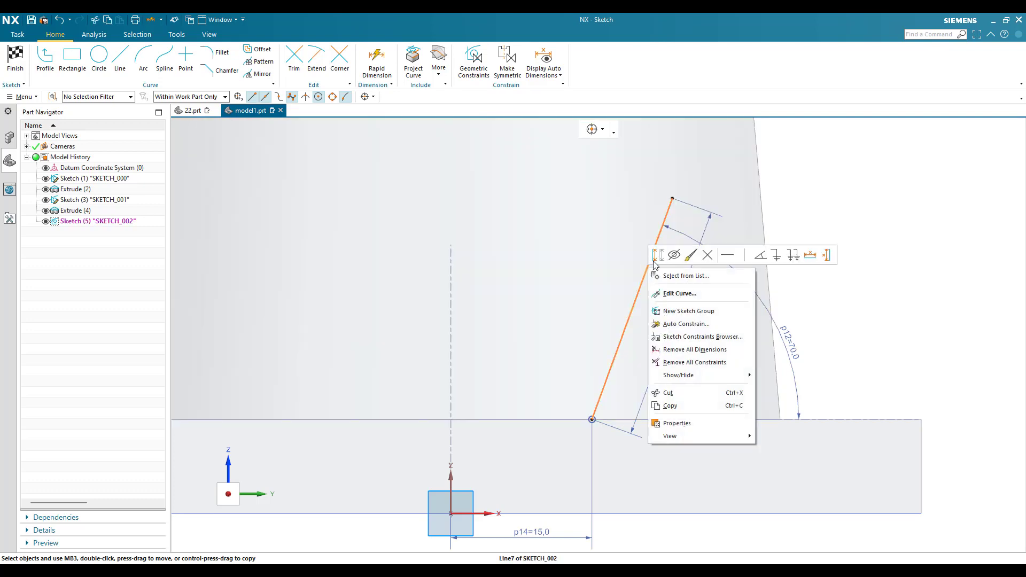
left_click(657, 255)
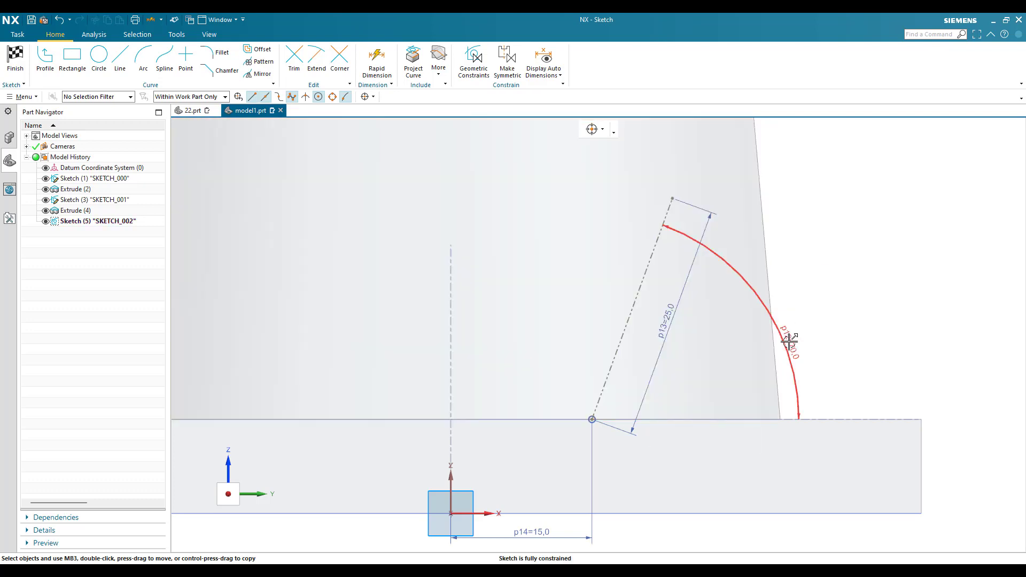
Check drawing 22 and draw a line about 20.5 mm long from the slanted line's upper endpoint, perpendicular to it, toward the vertical axis
key("alt+Tab")
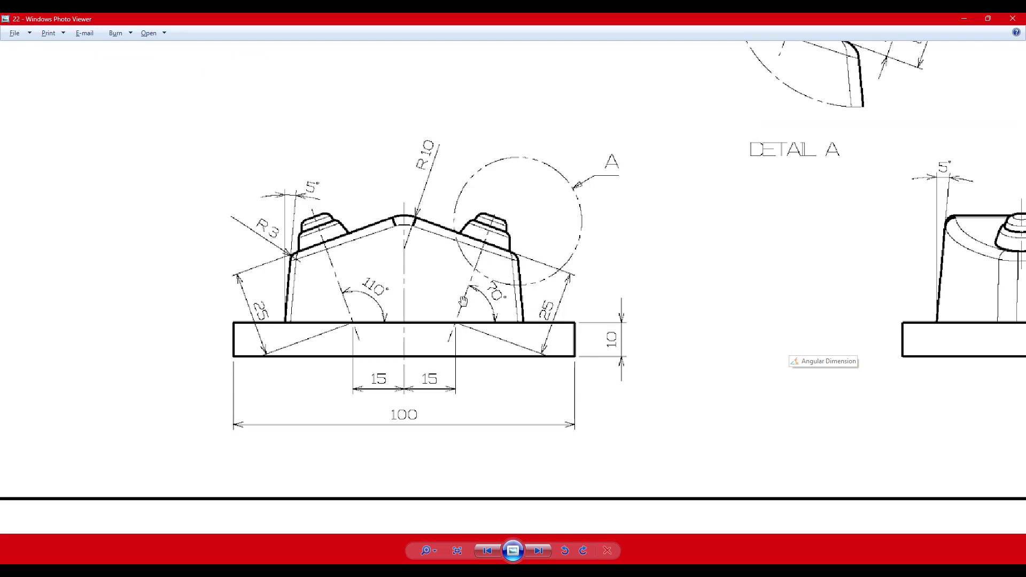
key("alt+Tab")
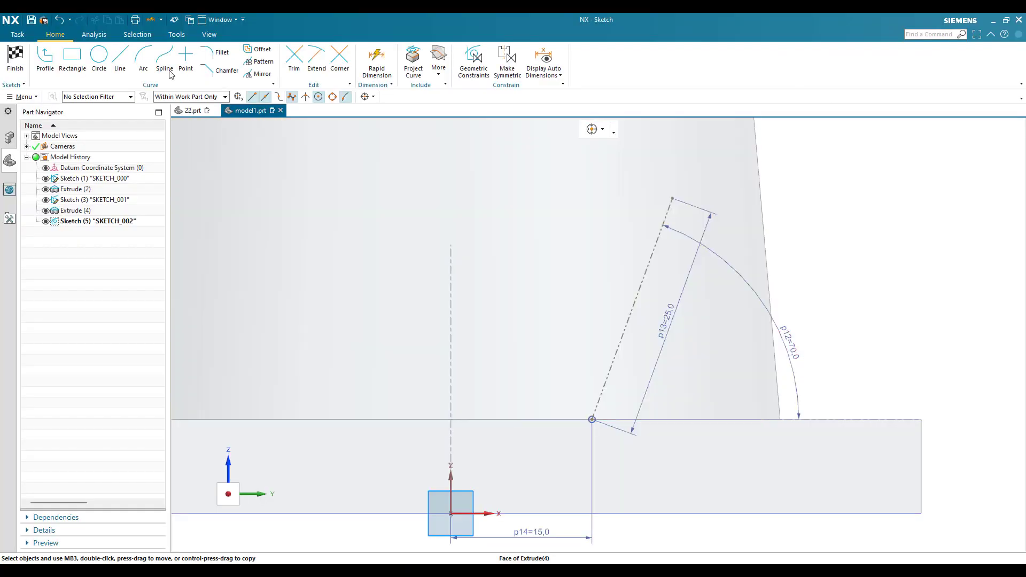
left_click(120, 68)
scroll(587, 347, "down", 2)
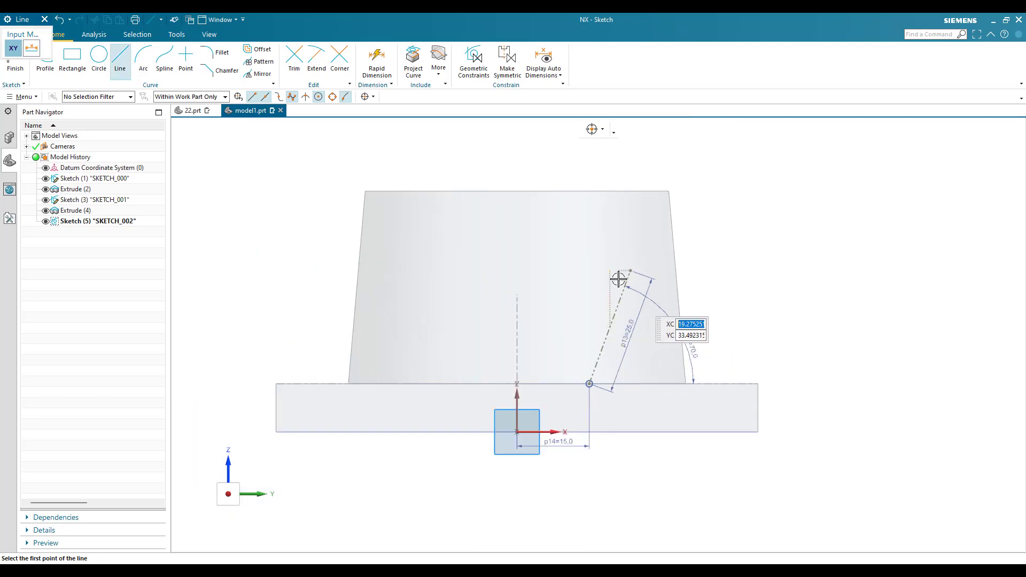
scroll(647, 256, "down", 4)
left_click(652, 253)
scroll(652, 253, "up", 4)
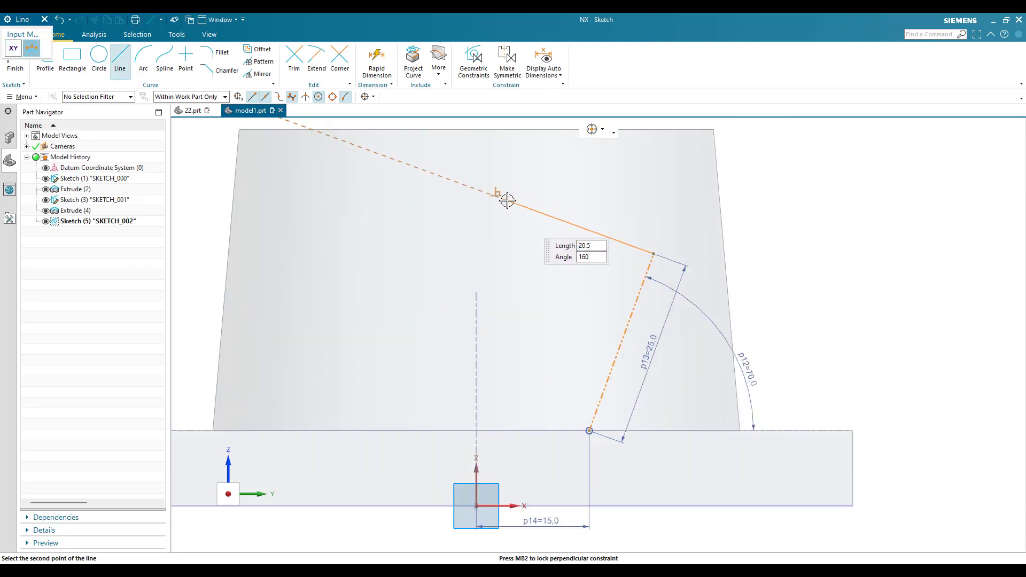
left_click(509, 199)
key("Escape")
scroll(582, 276, "up", 3)
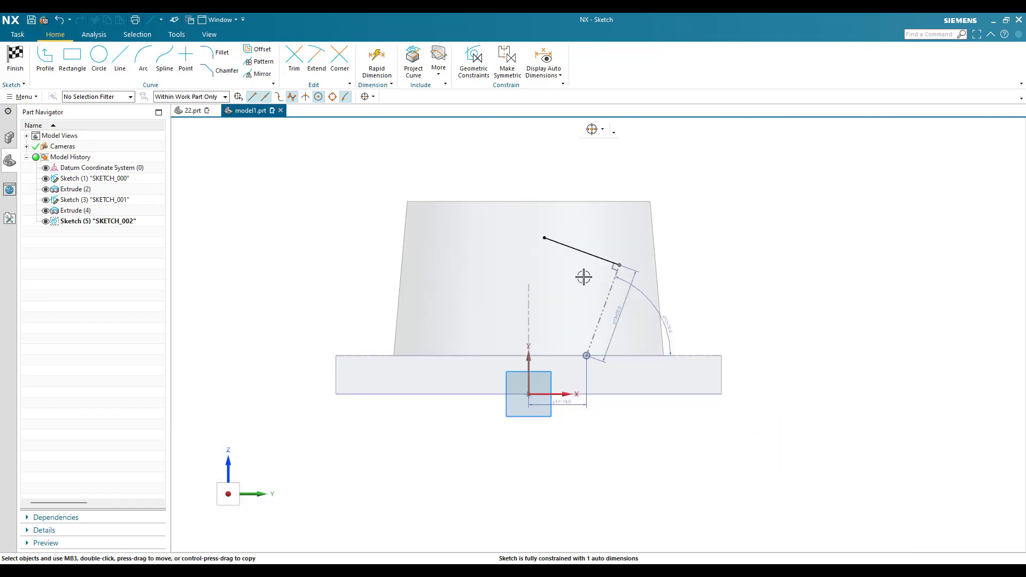
Constrain the sloped line's upper endpoint as a point on the sketch's vertical axis
scroll(554, 267, "down", 2)
scroll(553, 269, "up", 2)
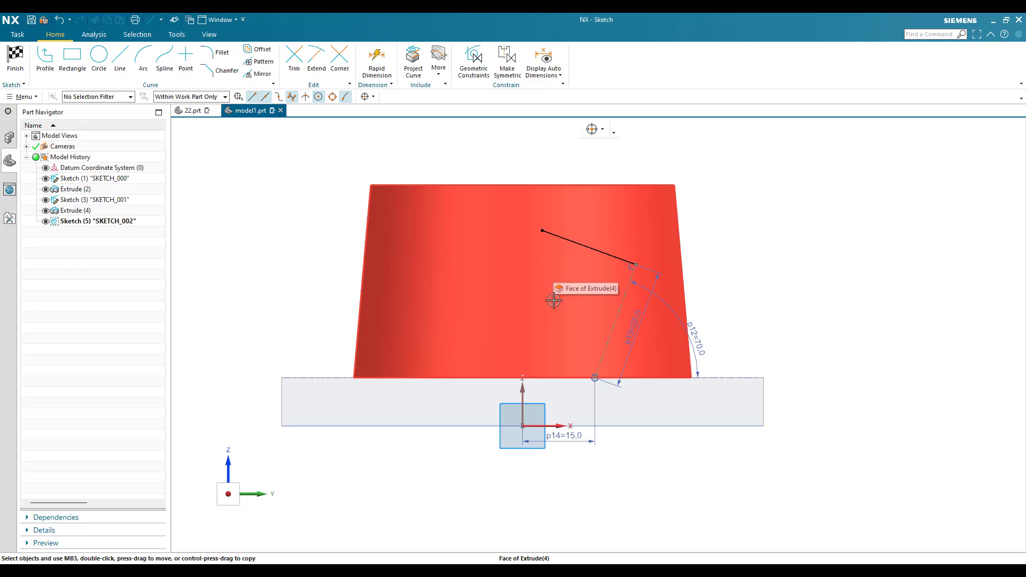
key("c")
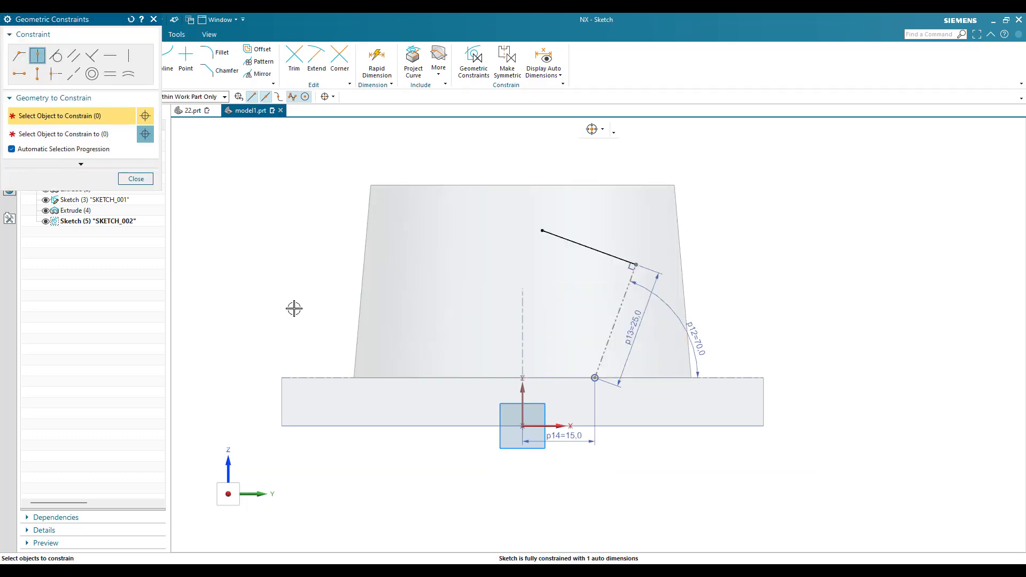
left_click(540, 232)
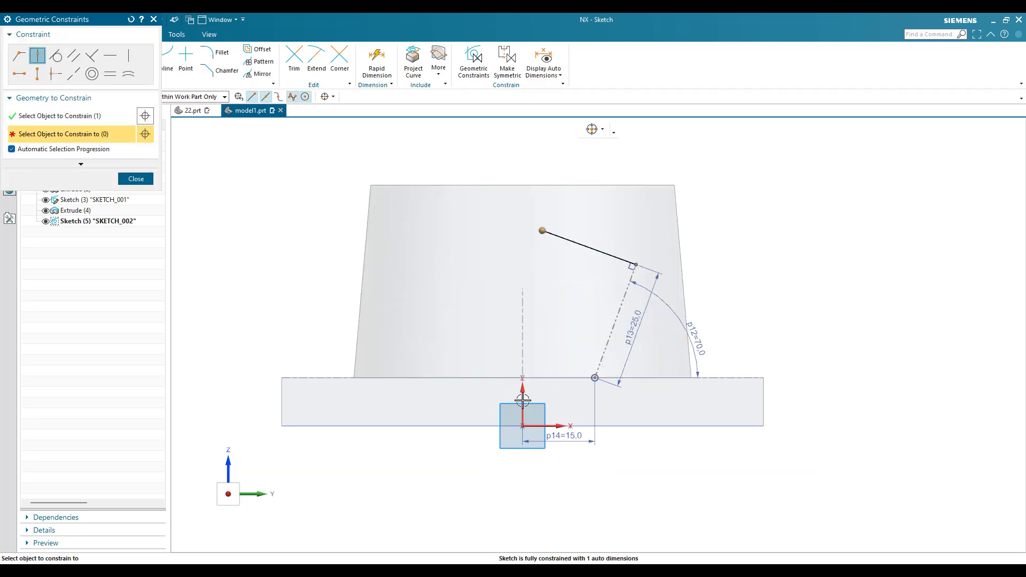
left_click(523, 400)
middle_click(508, 233)
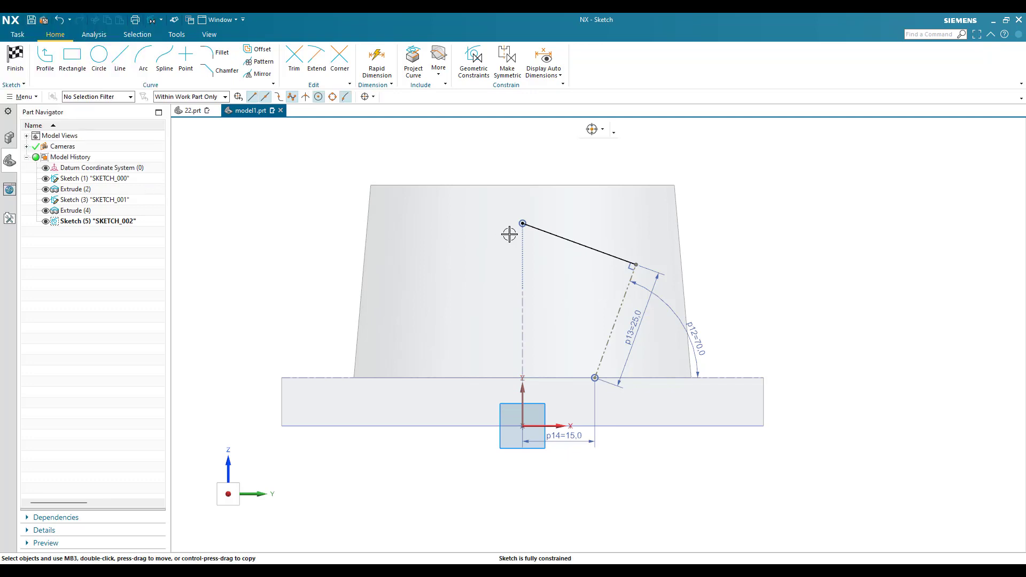
Draw a vertical line about 46 mm long beside the raised body, past the sloped line's lower end and reaching above the body
scroll(596, 254, "up", 2)
scroll(520, 235, "down", 2)
scroll(617, 278, "up", 1)
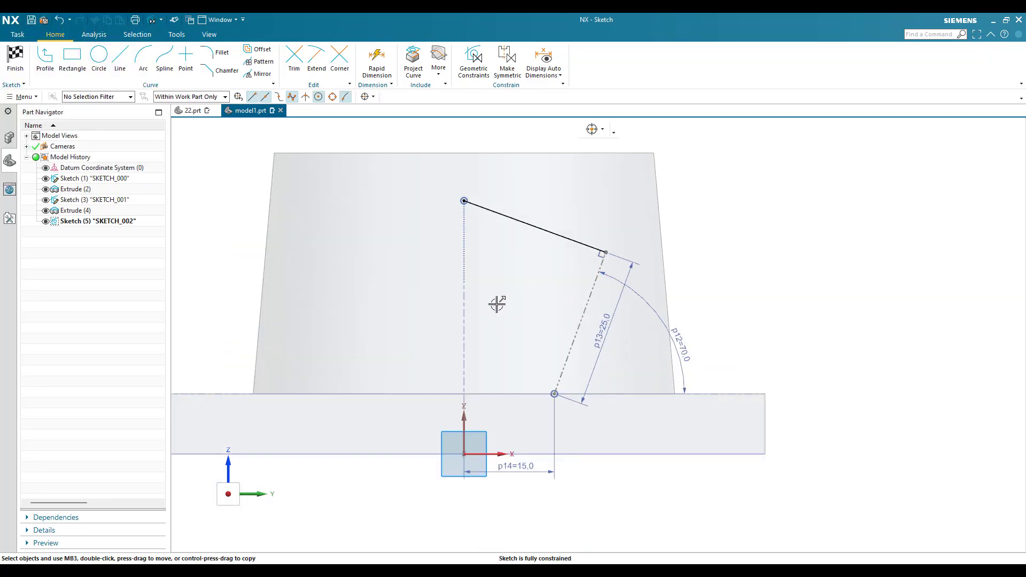
scroll(497, 304, "down", 3)
scroll(222, 151, "up", 1)
left_click(124, 72)
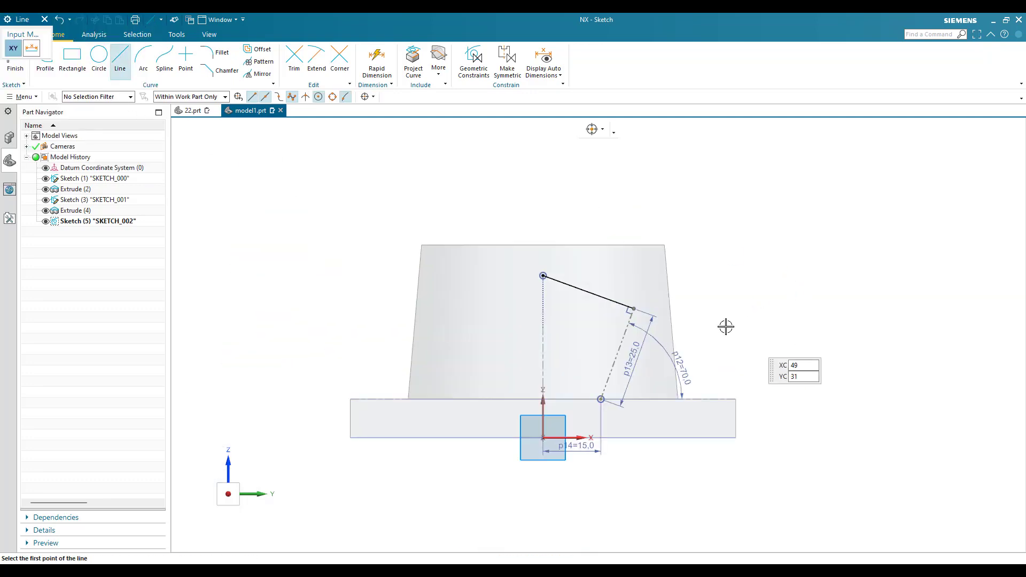
left_click(712, 352)
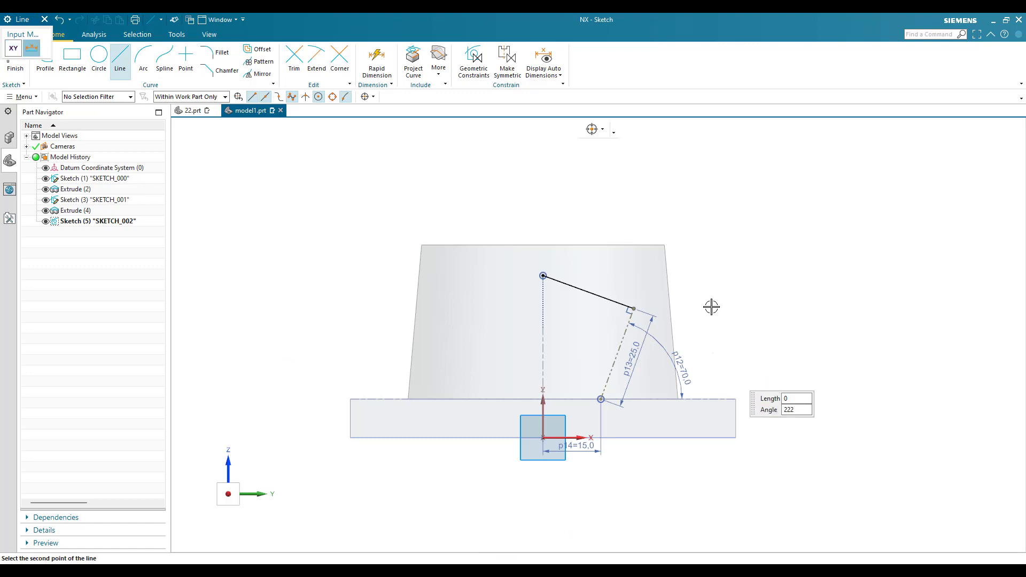
left_click(716, 176)
key("Escape")
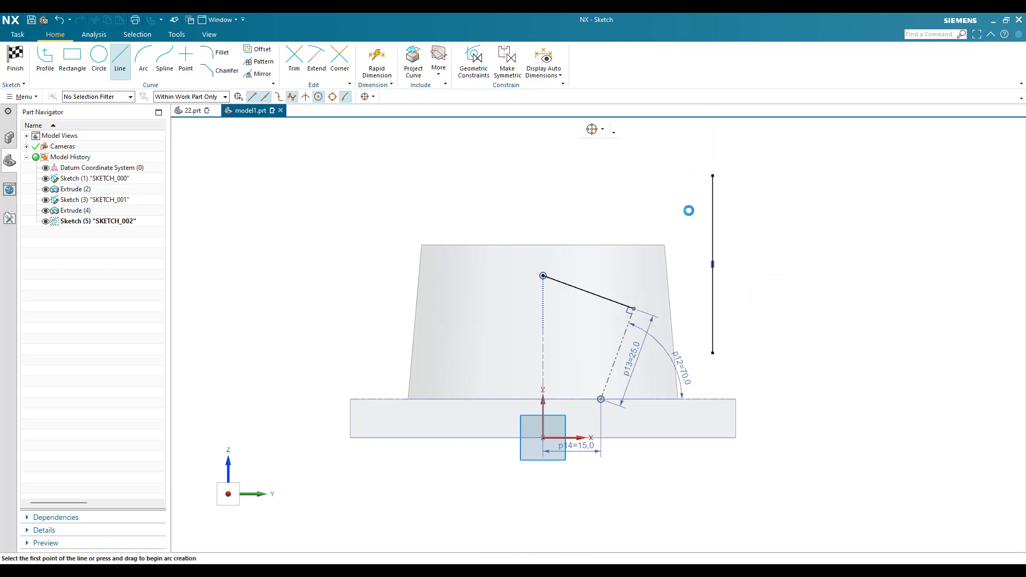
Draw a horizontal line from the vertical line's upper end across the top of the body, and a matching vertical line down its opposite side
key("z")
left_click(713, 175)
left_click(373, 172)
left_click(374, 352)
key("Escape")
key("Escape")
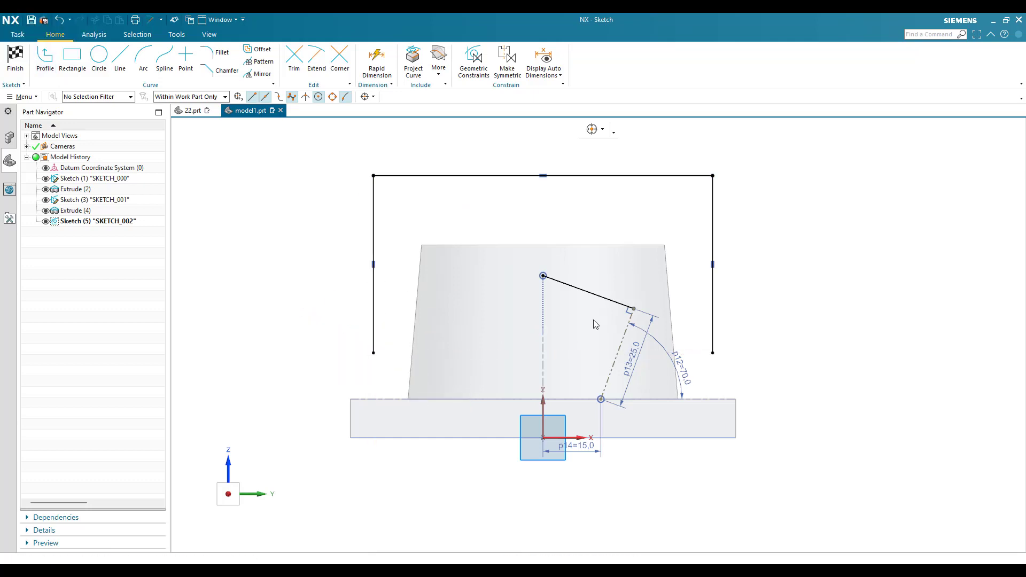
Extend the sloped line to the nearby vertical line and trim off the vertical line's overhang below the intersection
key("e")
left_click(624, 309)
key("Escape")
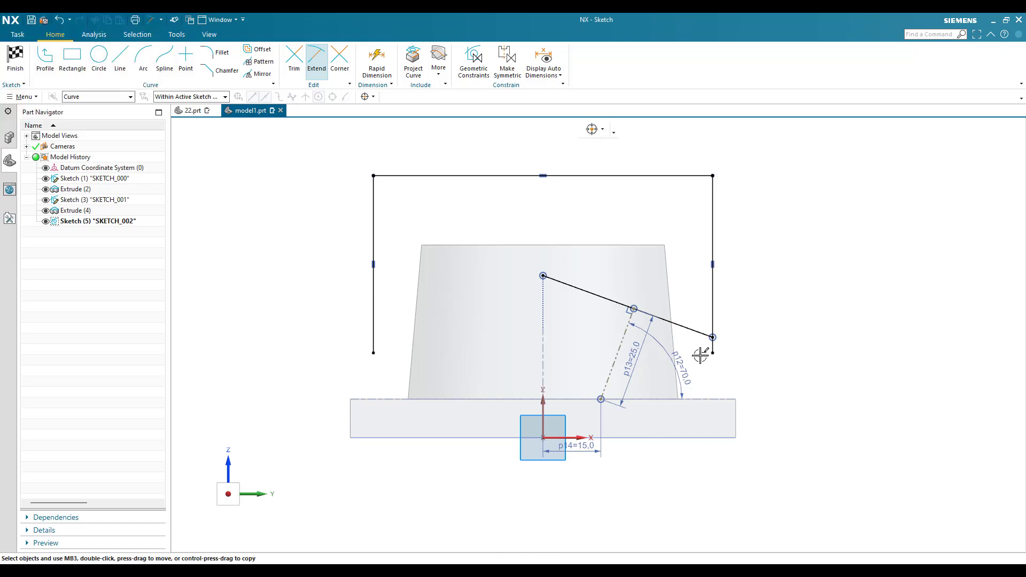
key("t")
left_click(712, 346)
key("Escape")
scroll(707, 355, "up", 3)
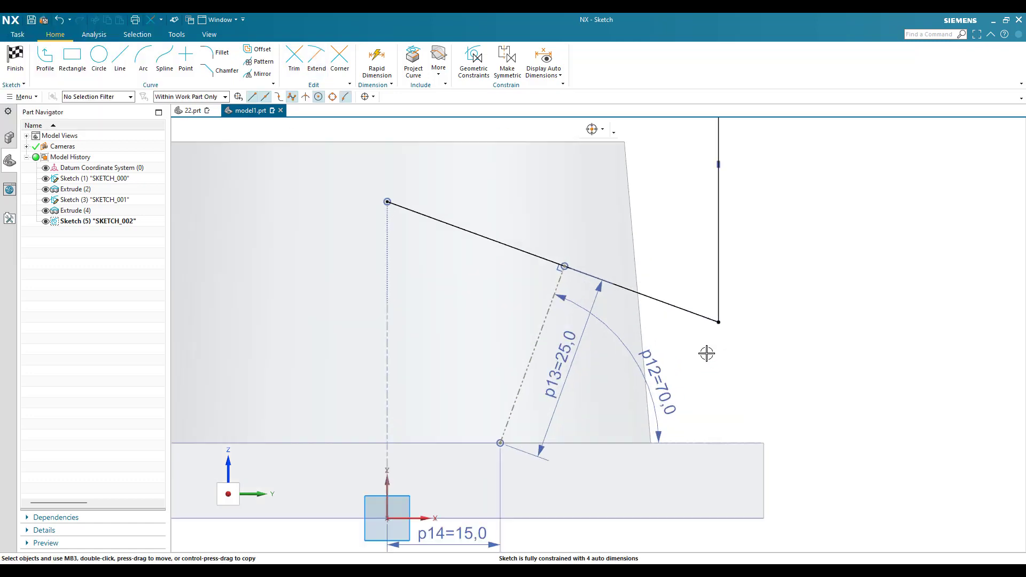
scroll(712, 331, "down", 3)
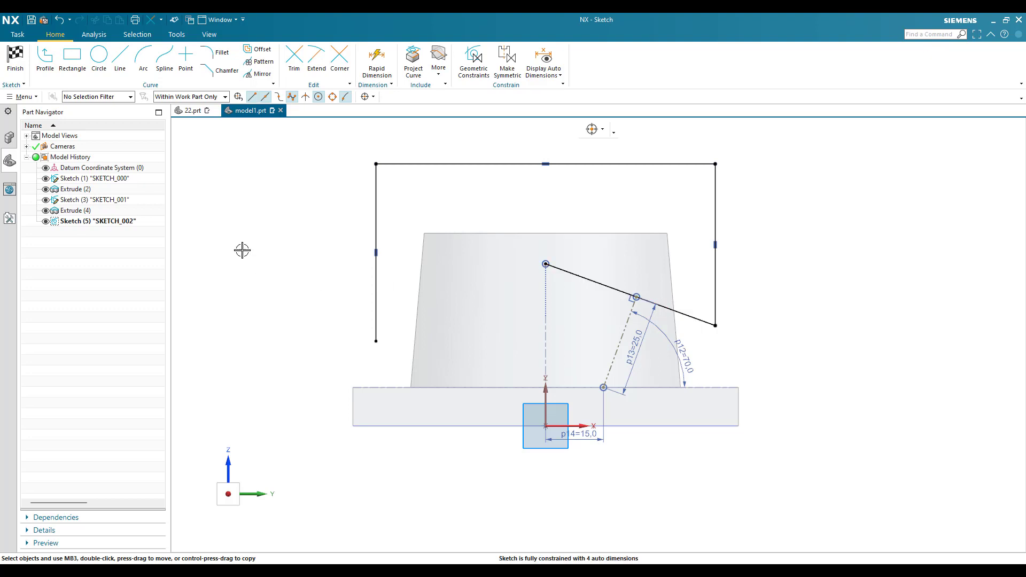
left_click(260, 74)
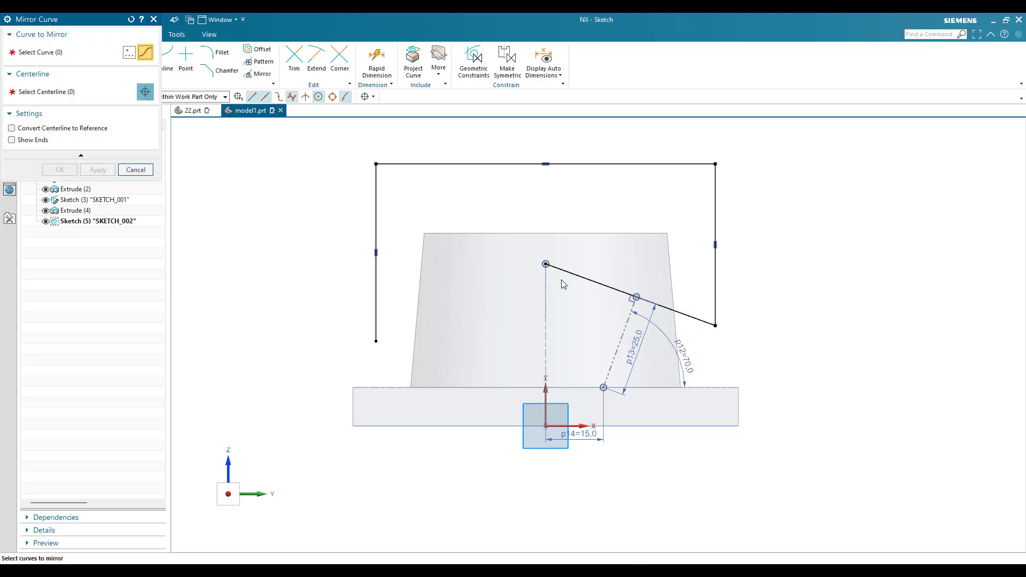
left_click(566, 271)
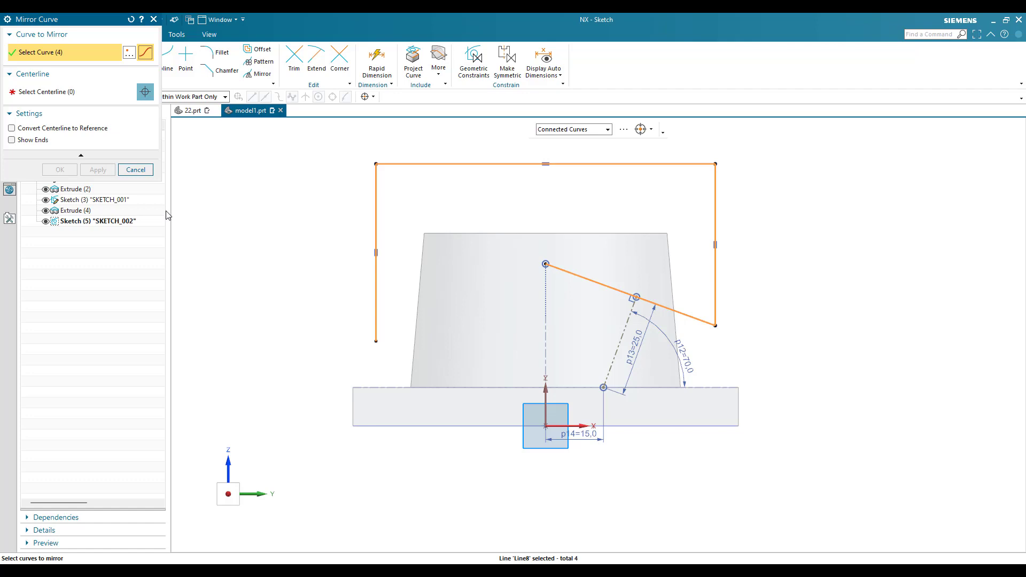
key("Escape")
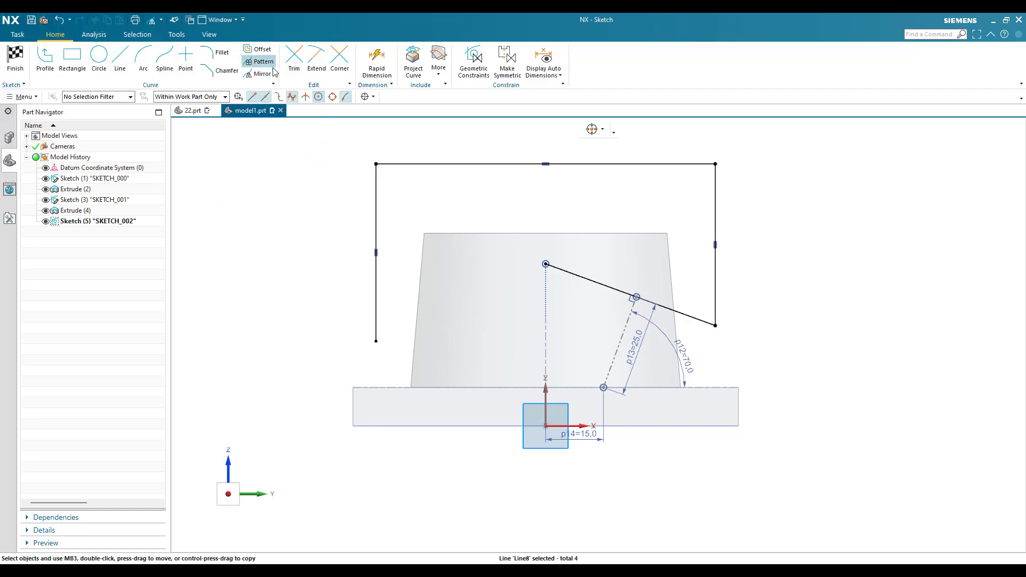
Mirror only the sloped line about the sketch's vertical axis, using the Single Curve selection rule
left_click(260, 74)
left_click(572, 129)
left_click(555, 140)
left_click(619, 290)
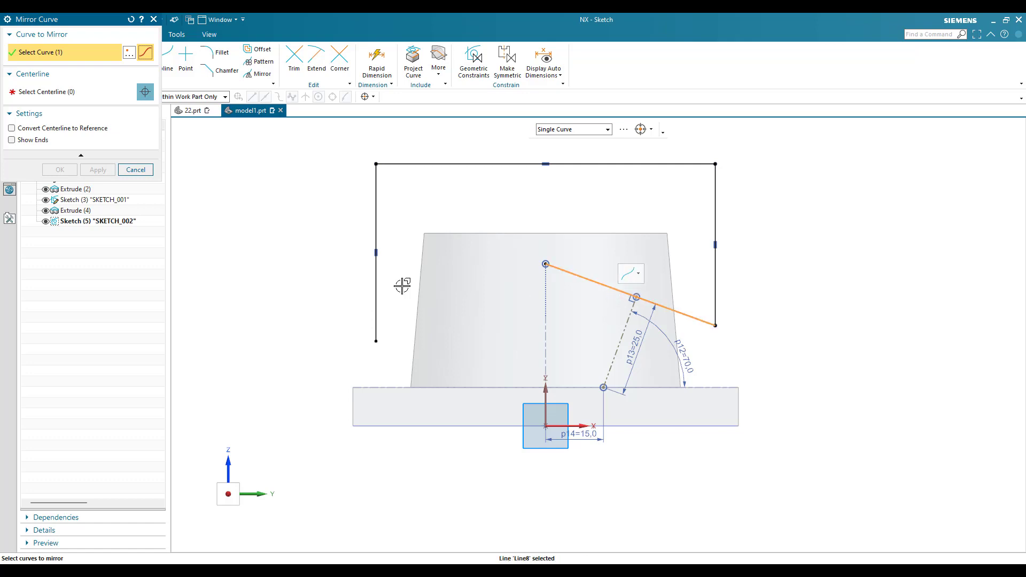
left_click(60, 100)
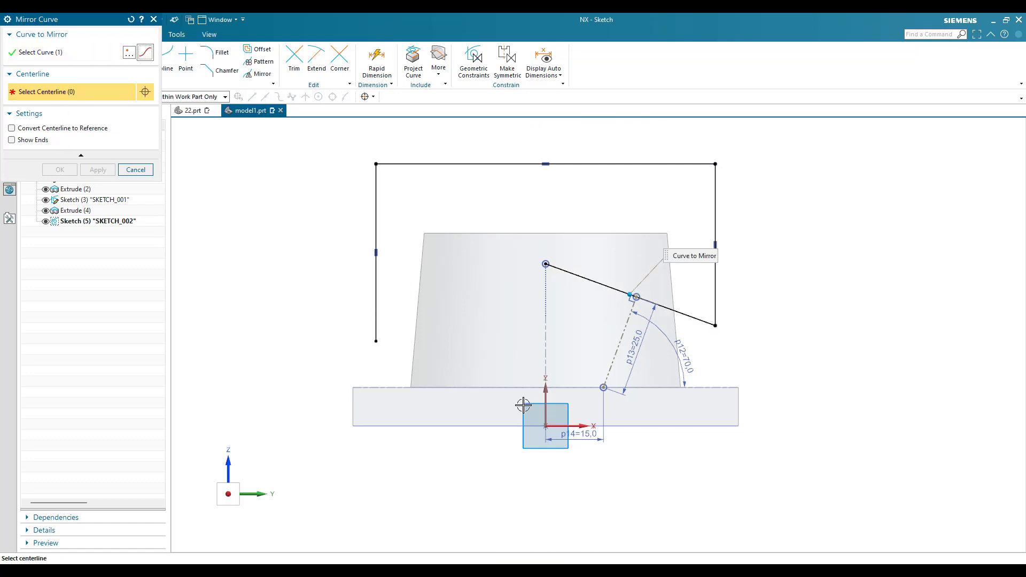
left_click(546, 406)
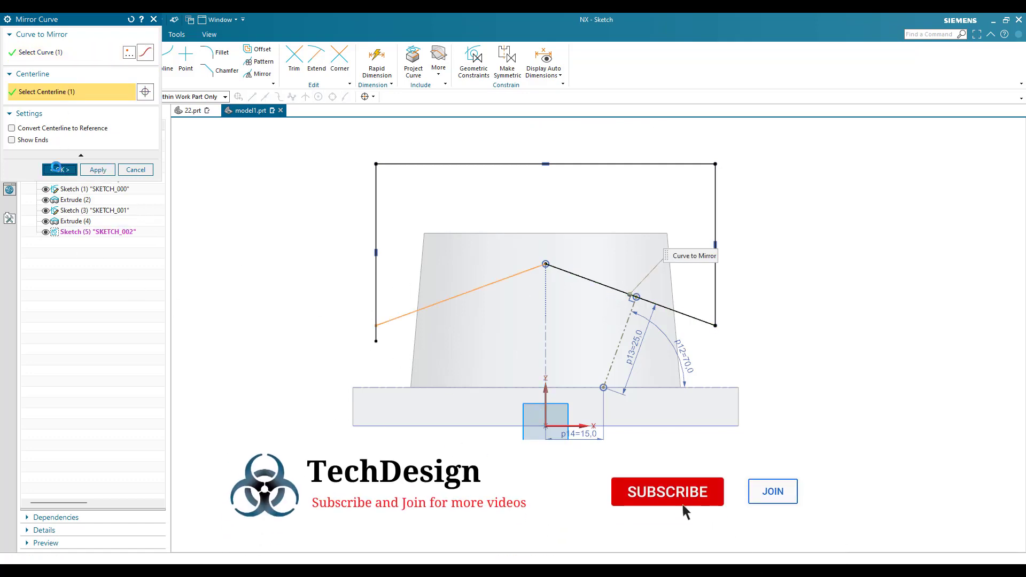
middle_click(311, 360)
Trim the other vertical line's overhang below the mirrored sloped line and finish the sketch
key("t")
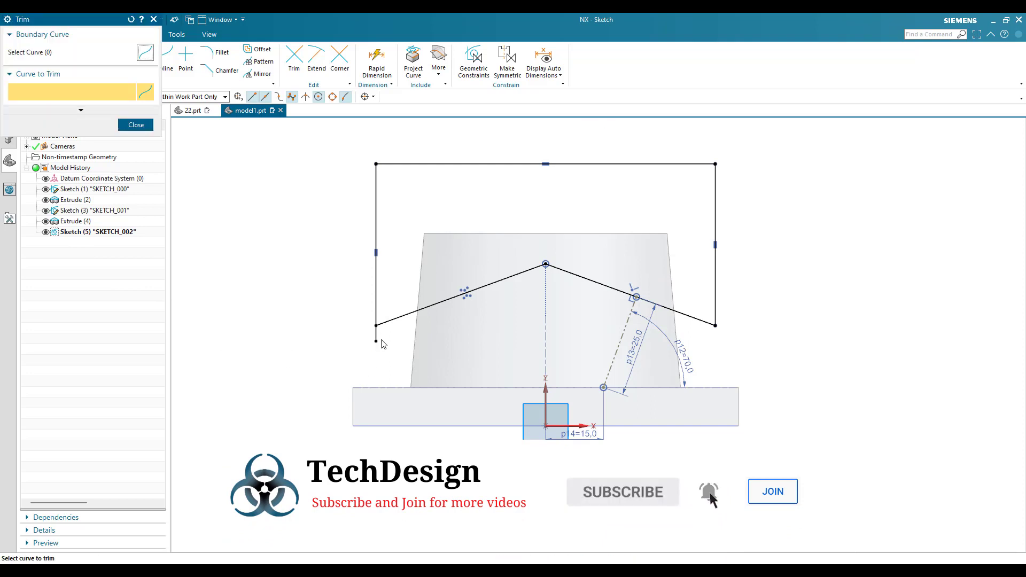
left_click(379, 337)
middle_click(329, 384)
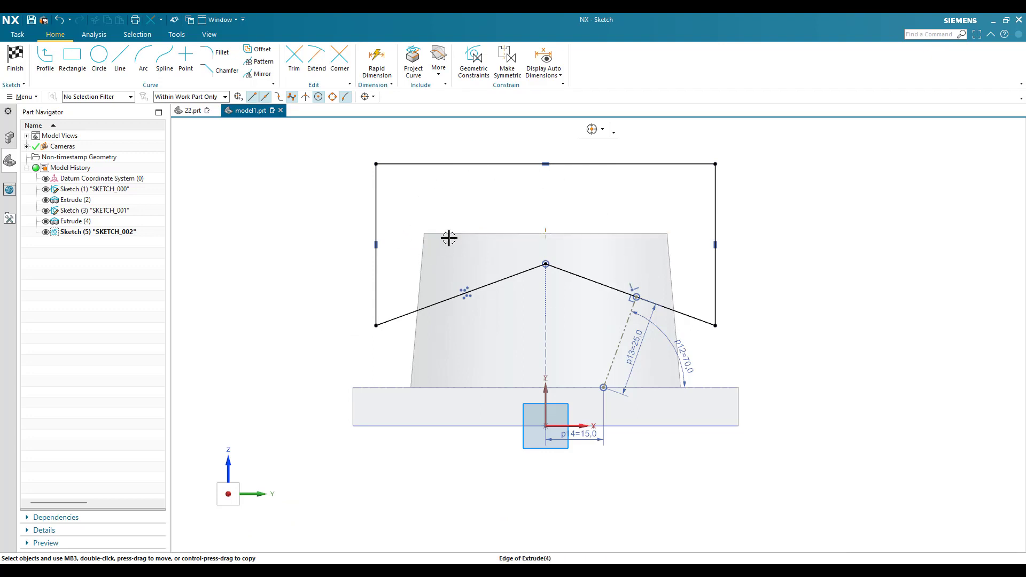
left_click(15, 58)
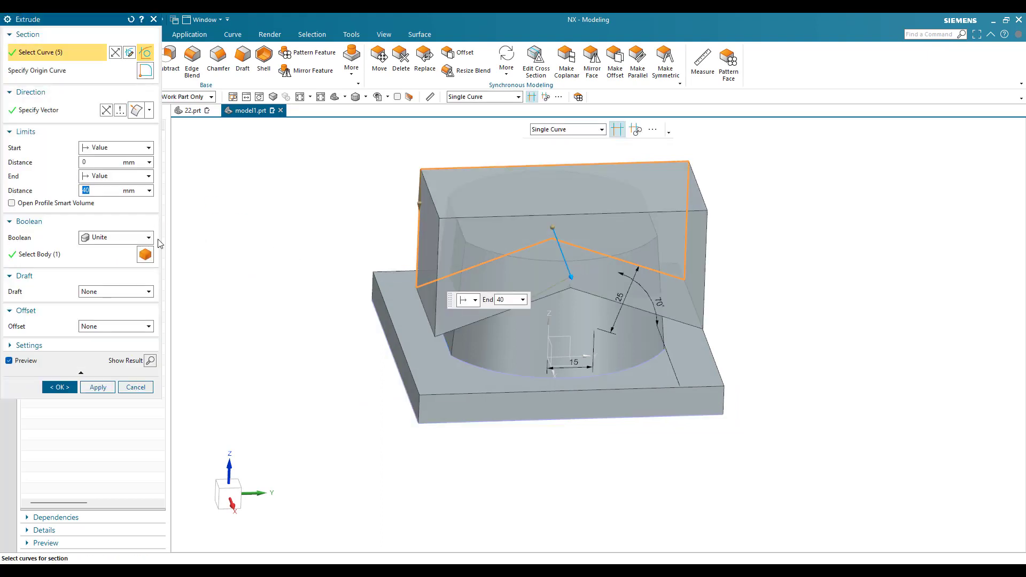
Extrude the closed top profile with a symmetric value of 148 mm and subtract it from the body
left_click(117, 147)
left_click(99, 168)
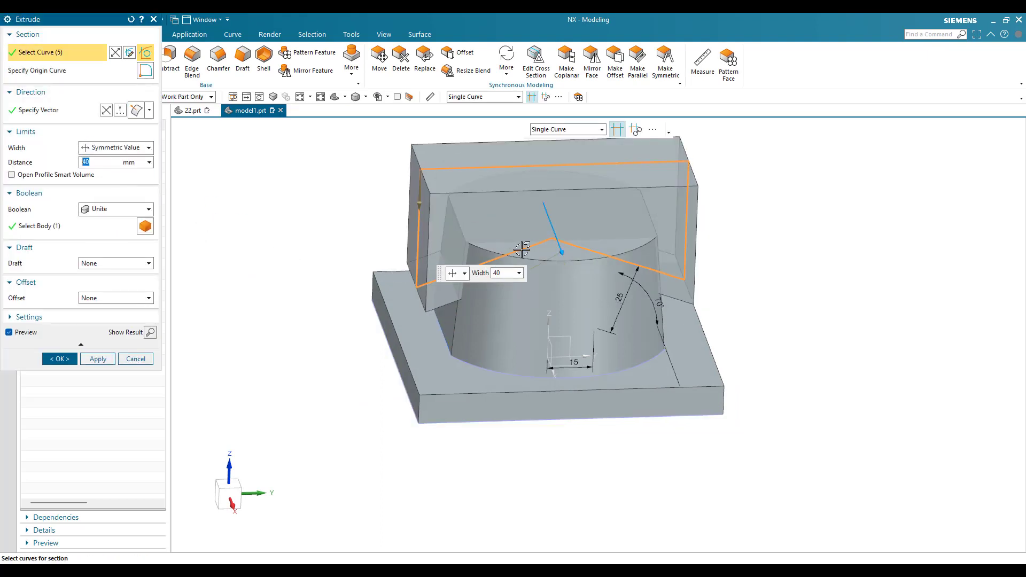
left_click_drag(575, 290, 587, 319)
middle_click_drag(498, 290, 523, 267)
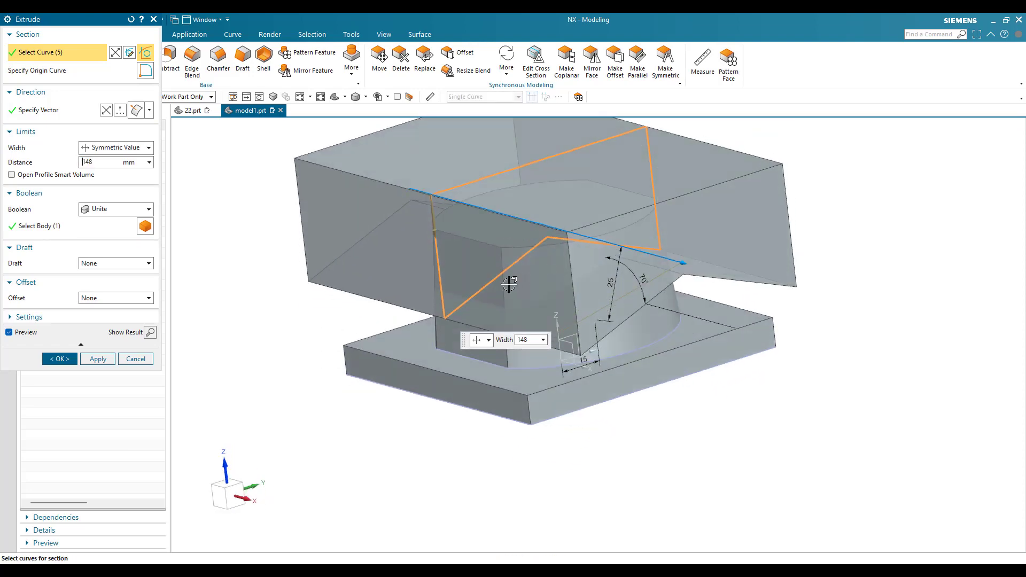
left_click(116, 209)
left_click(101, 243)
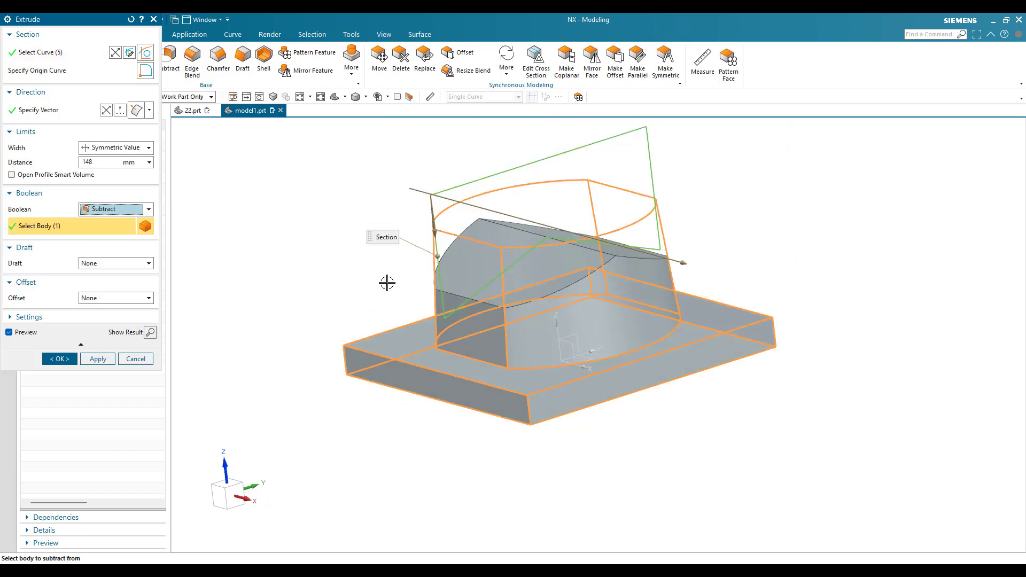
left_click(59, 358)
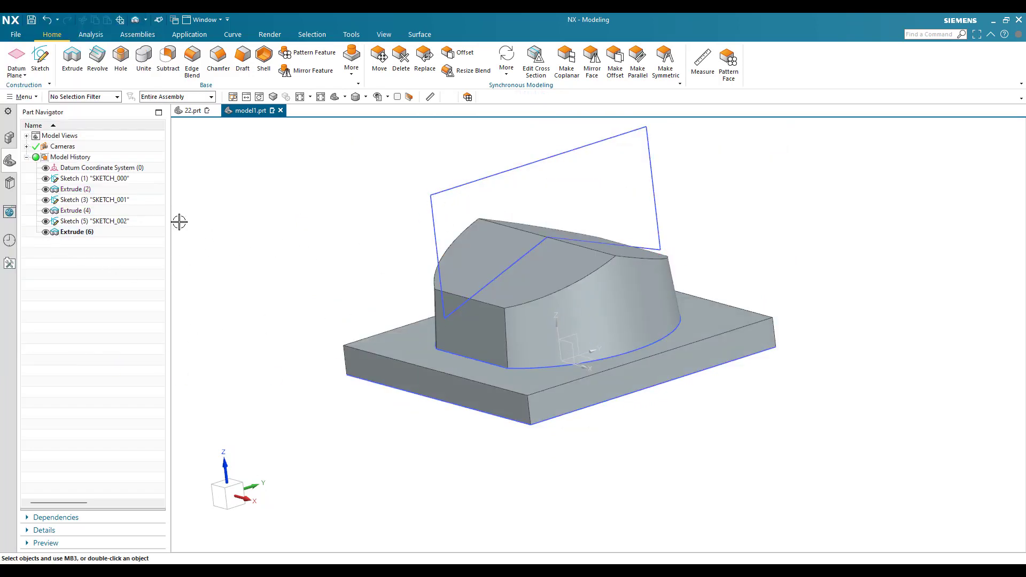
Hide the top-profile sketch and bring up reference drawing 22
left_click(46, 221)
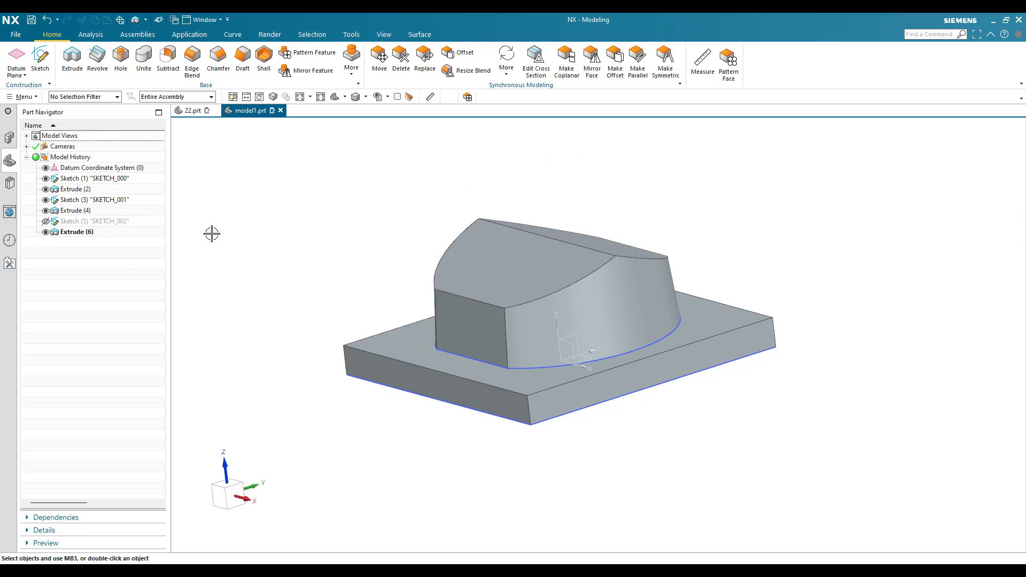
key("alt+Tab")
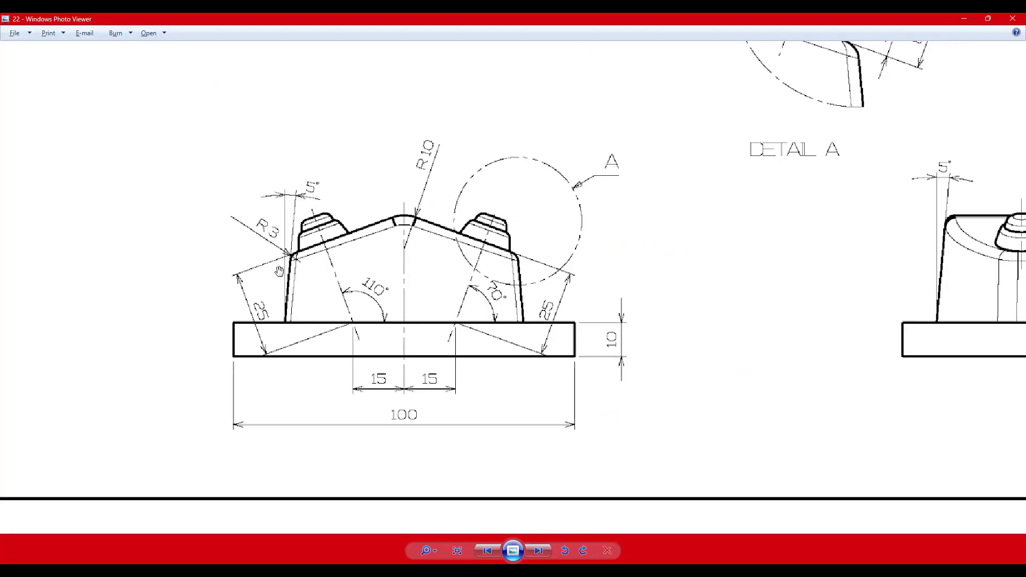
Examine the boss positions in the plan and front views and the boss dimensions in Detail A of the drawing
scroll(355, 279, "up", 2)
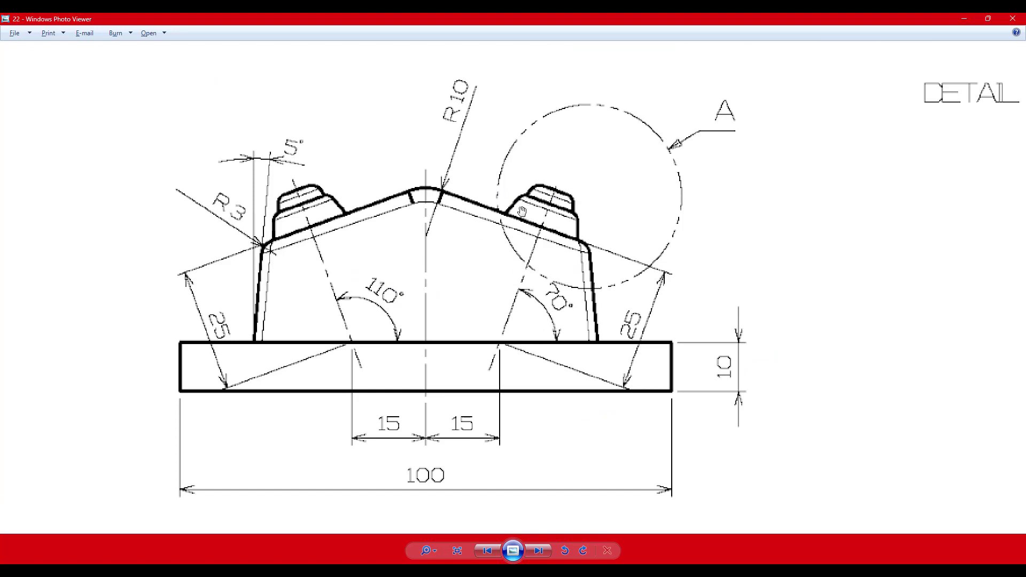
scroll(522, 211, "down", 1)
mouse_move(557, 183)
left_mouse_down()
mouse_move(452, 361)
mouse_move(375, 453)
left_mouse_up()
left_click_drag(476, 215, 392, 390)
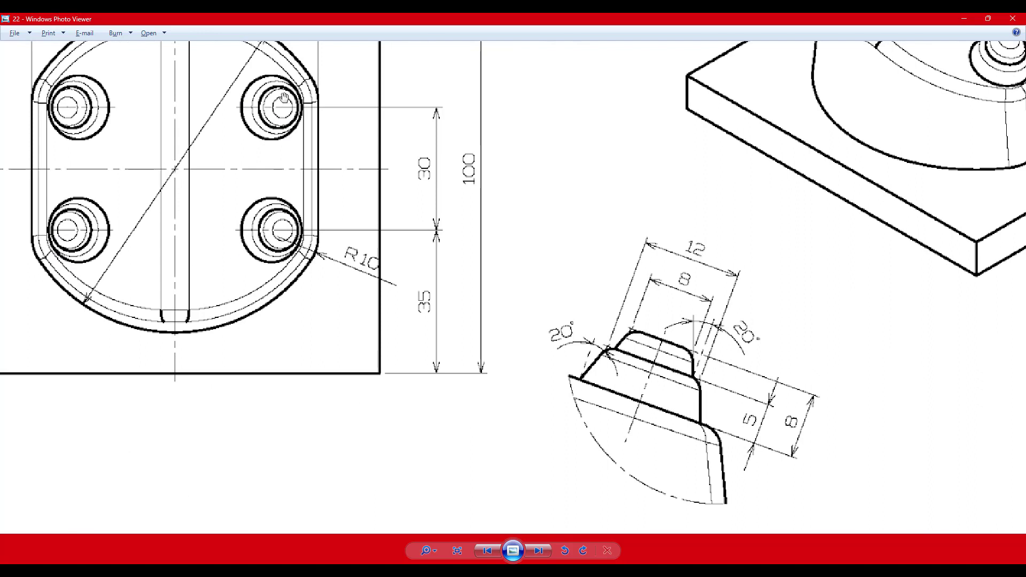
left_click_drag(376, 276, 458, 262)
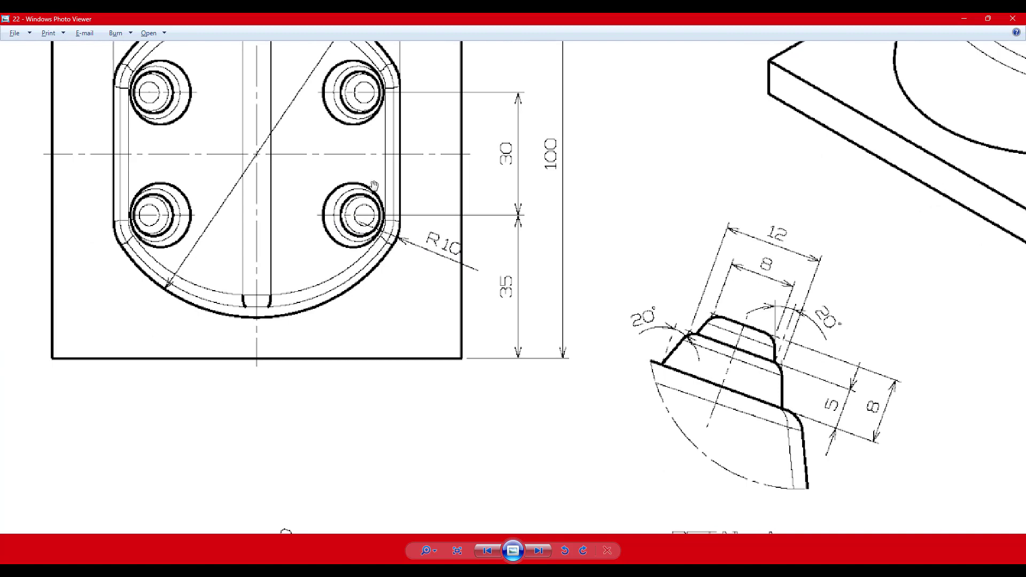
scroll(571, 321, "down", 3)
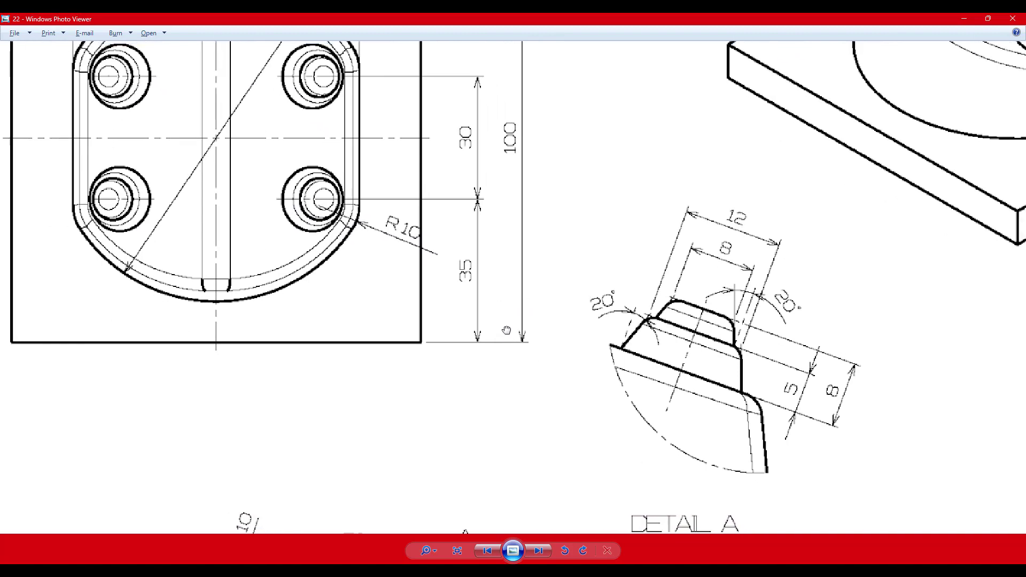
scroll(591, 287, "down", 1)
left_click_drag(591, 287, 635, 203)
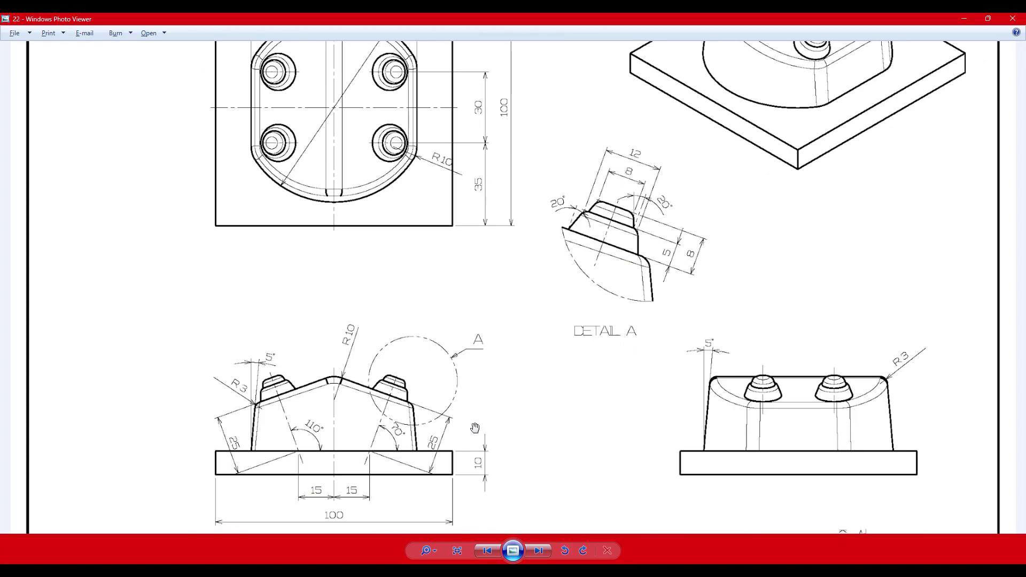
scroll(380, 430, "up", 2)
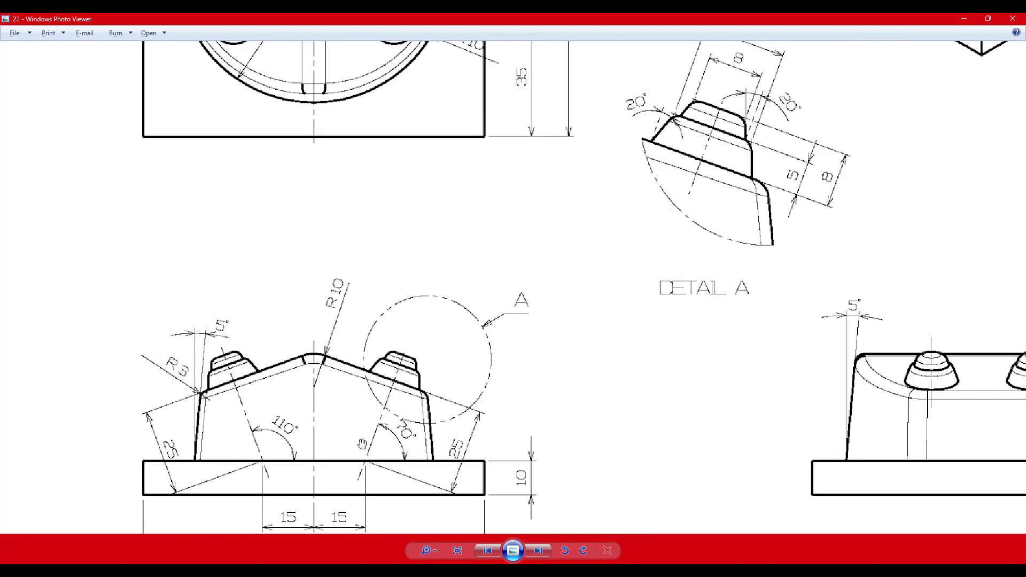
scroll(376, 440, "down", 2)
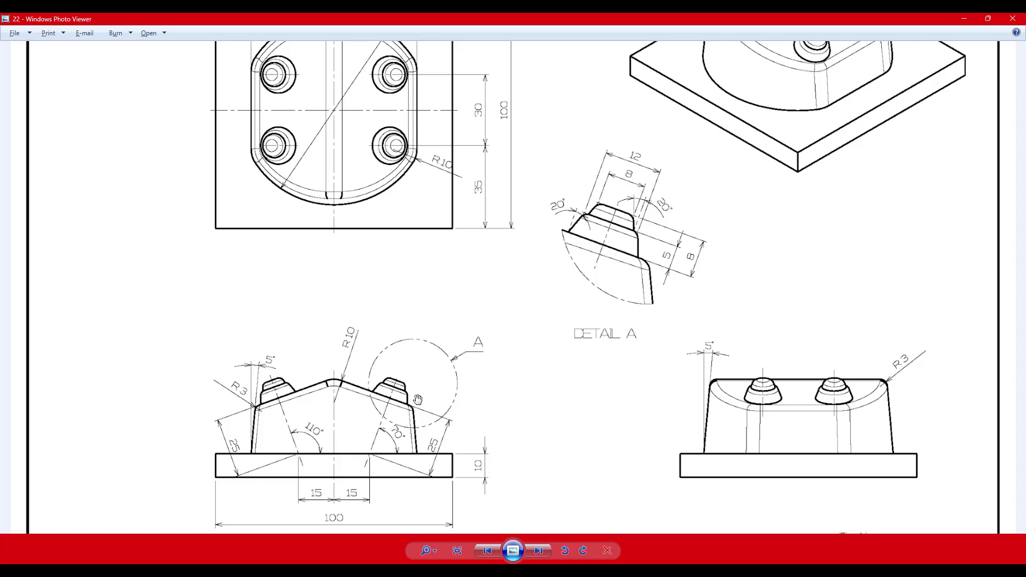
left_click_drag(467, 307, 471, 334)
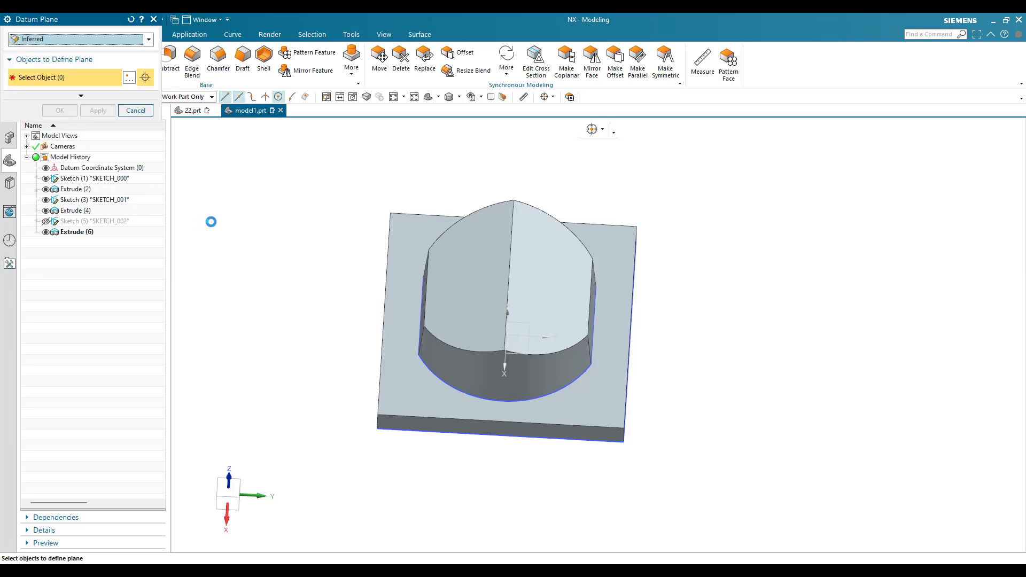
Create a datum plane offset 35 mm inward from the base plate's front side face
left_click(529, 428)
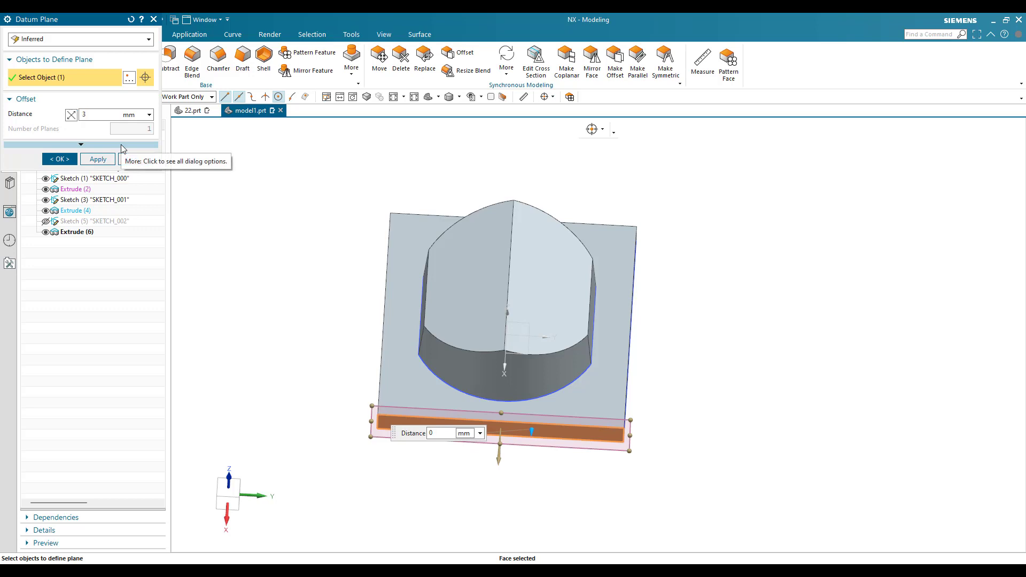
key("Tab")
left_click(71, 115)
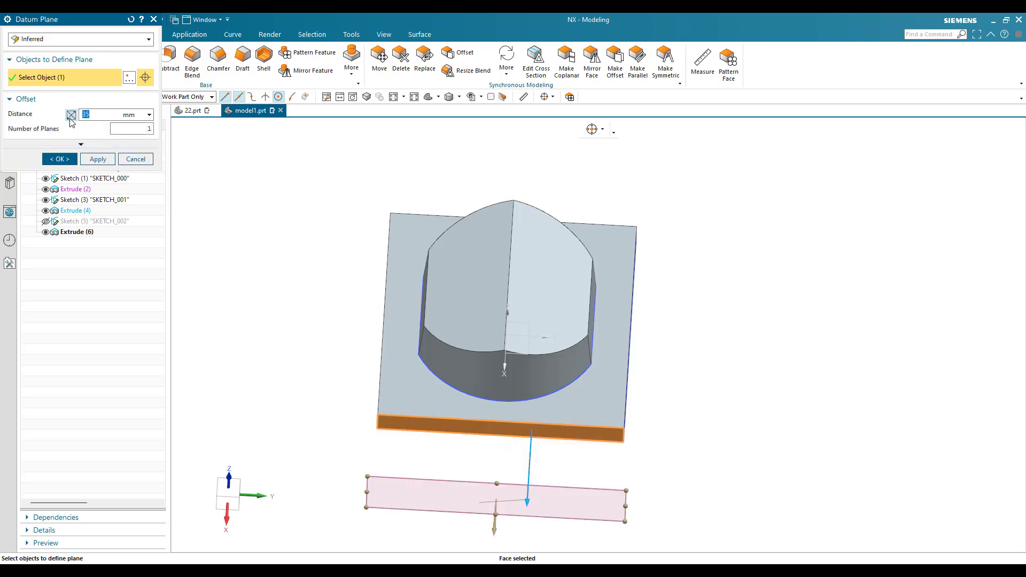
scroll(472, 348, "up", 5)
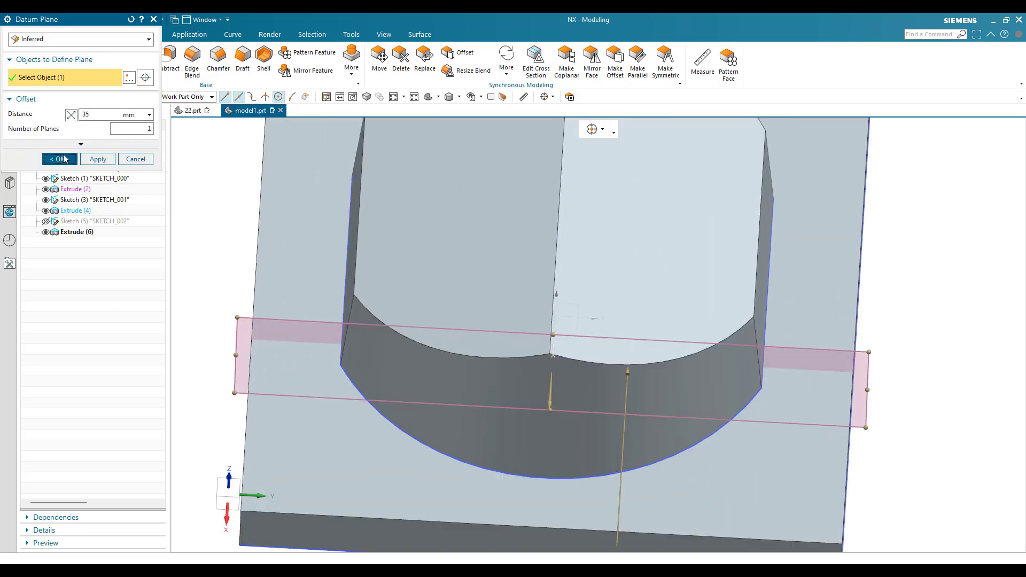
middle_click(502, 292)
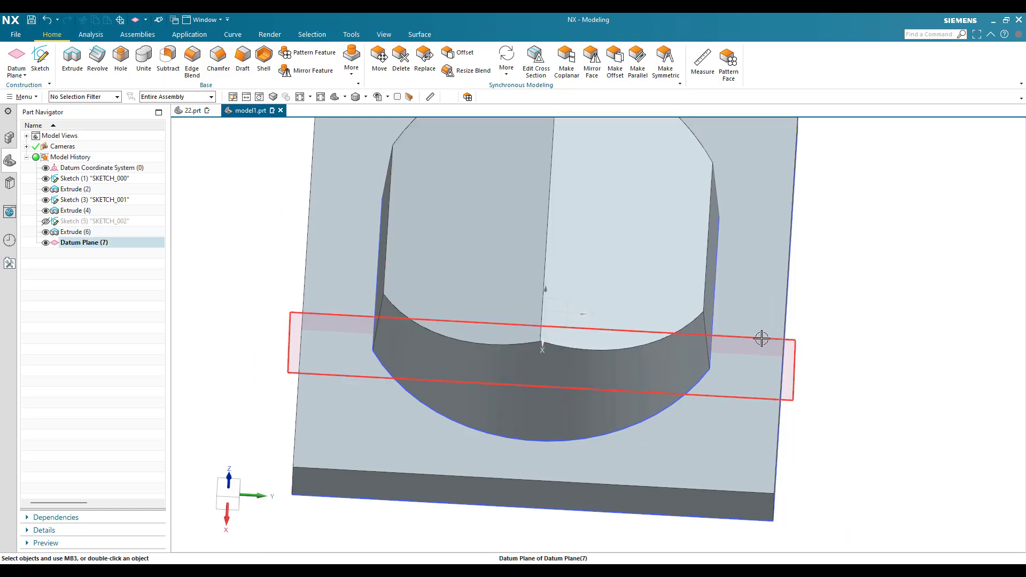
Start a new sketch on the offset datum plane
left_click(39, 60)
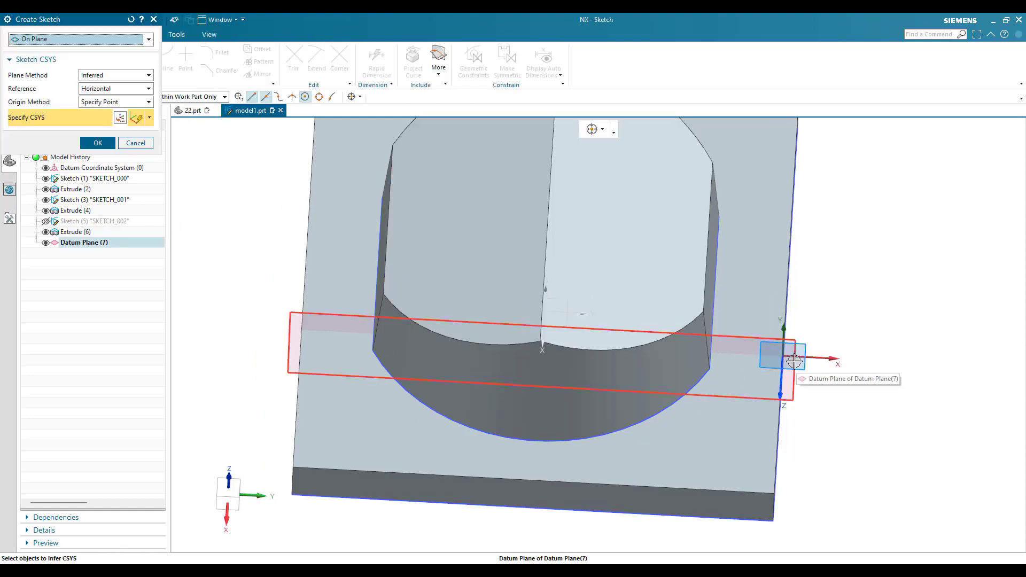
left_click(771, 366)
middle_click(771, 367)
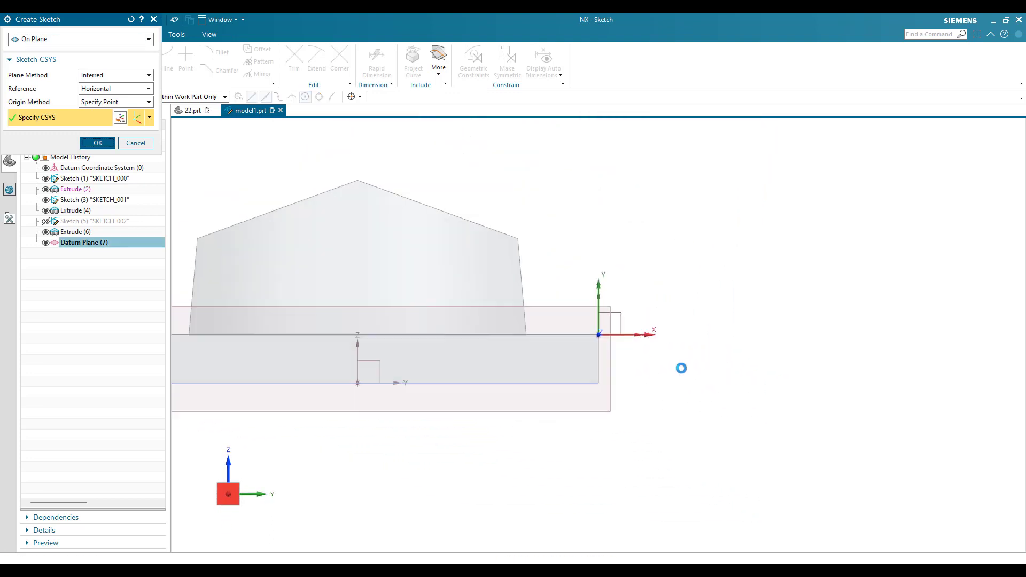
scroll(687, 320, "down", 2)
scroll(605, 332, "up", 4)
Check the boss axis in reference drawing 22 and draw one slanted line inside the body's +Y half, rising toward the sloped top edge
key("alt+Tab")
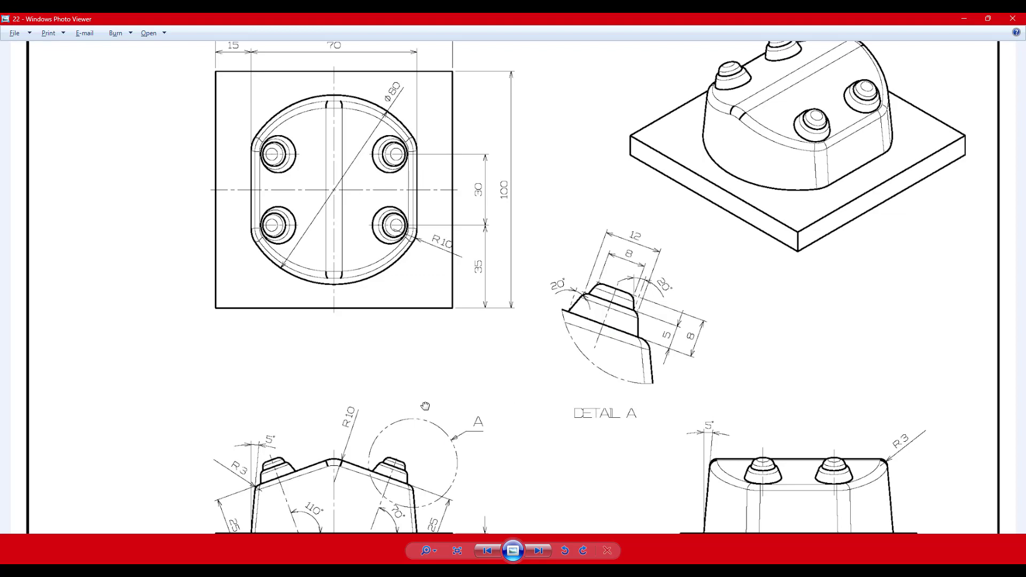
left_click_drag(424, 405, 417, 297)
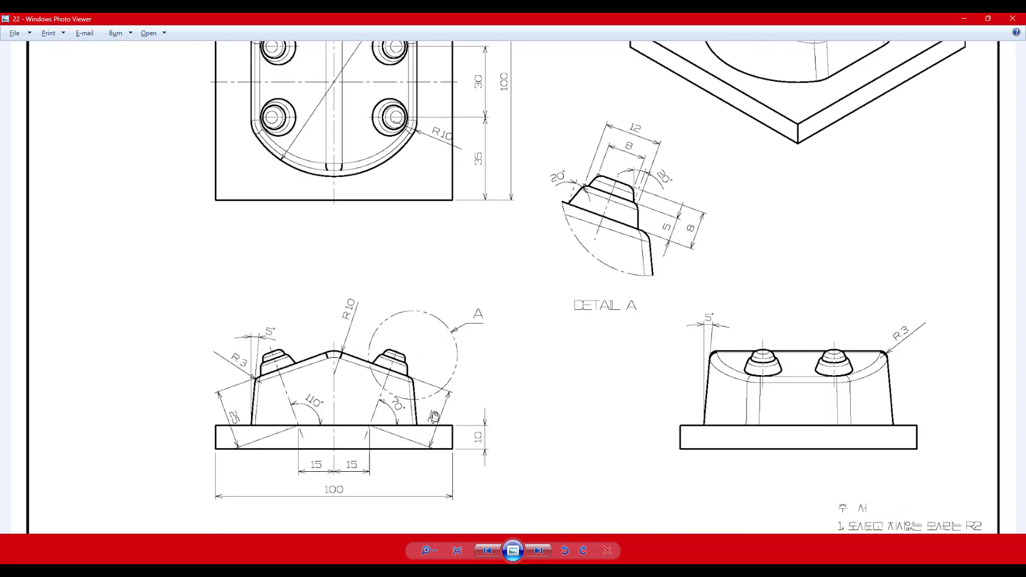
scroll(596, 285, "up", 3)
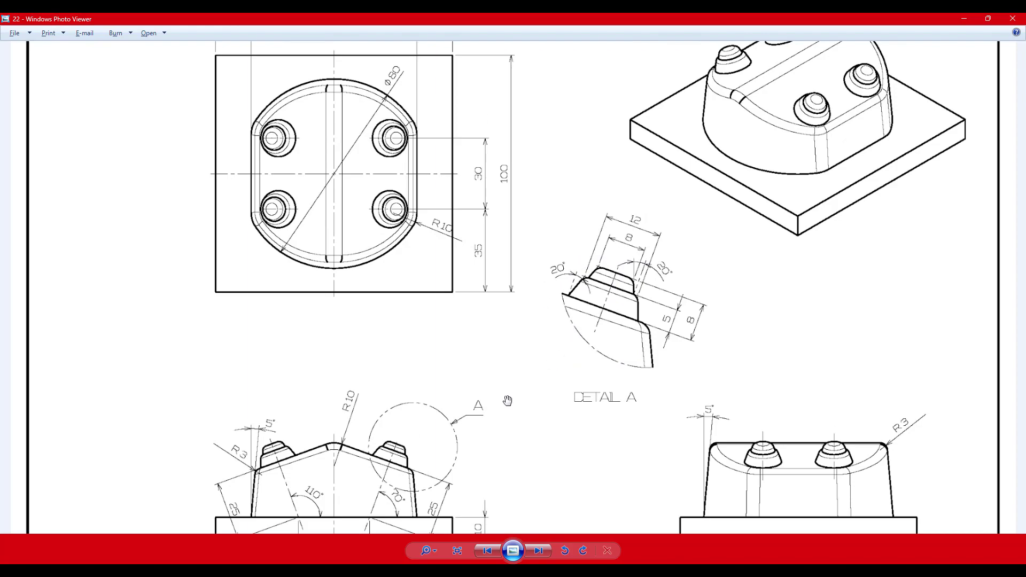
key("alt+Tab")
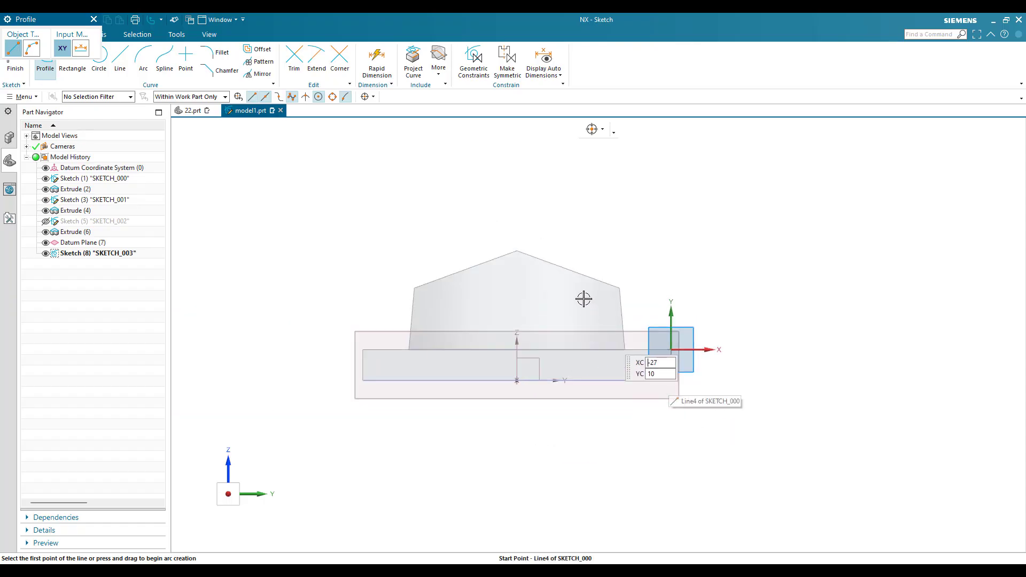
scroll(584, 299, "up", 5)
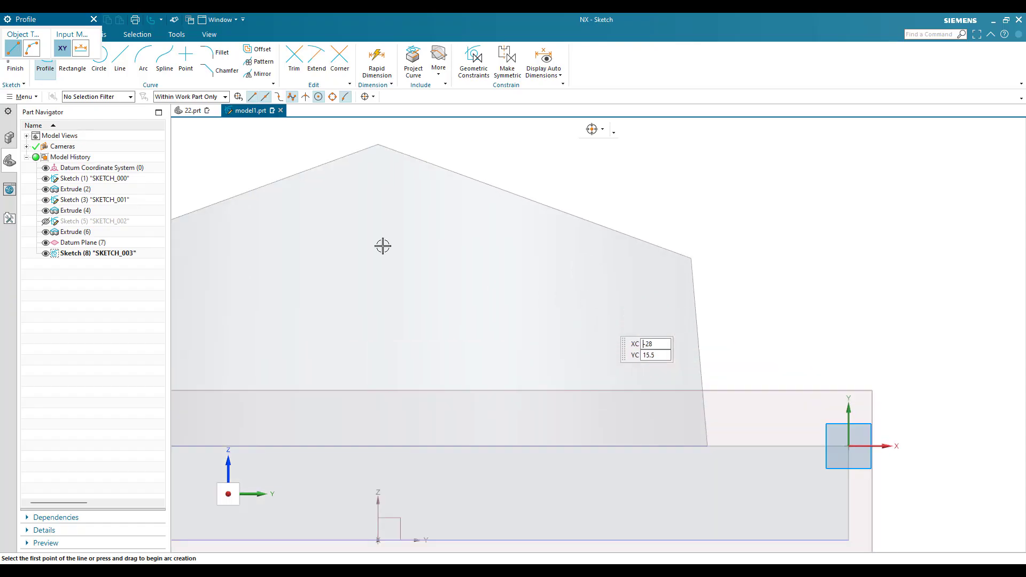
left_click(120, 67)
scroll(600, 172, "down", 3)
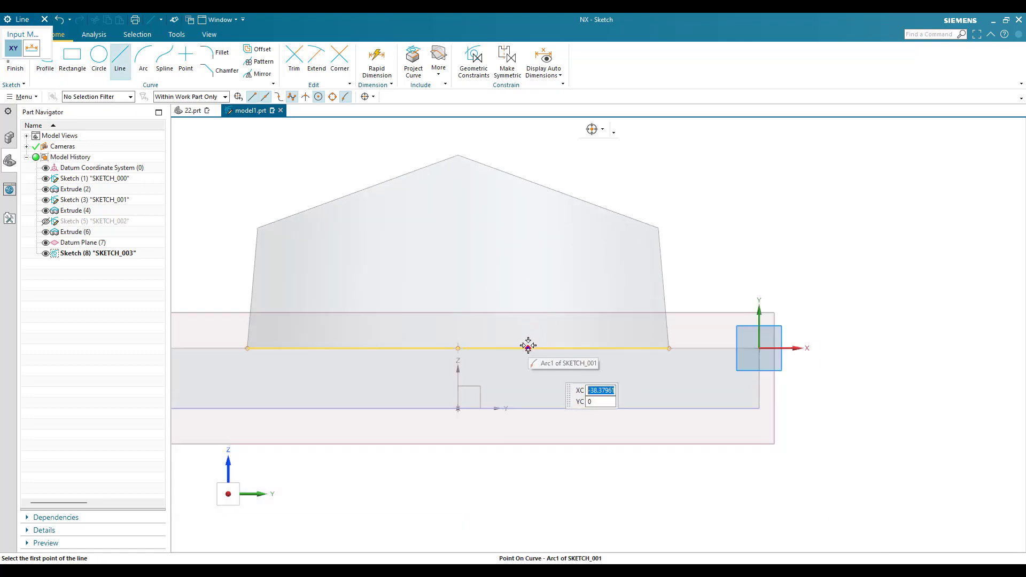
left_click(533, 327)
left_click(593, 222)
key("Escape")
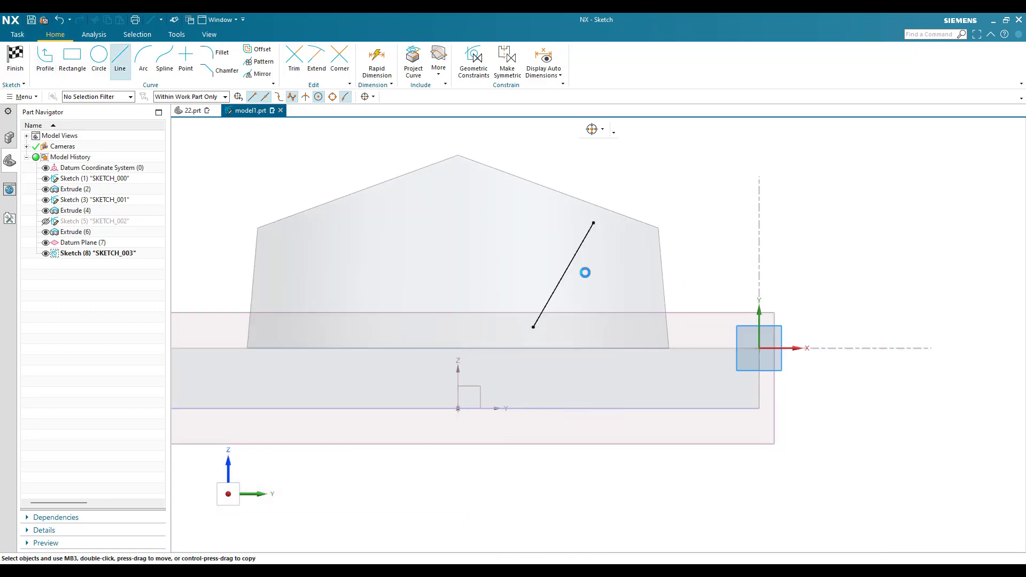
Constrain the slanted line's lower endpoint onto the base plate's top edge with Point on Curve
key("c")
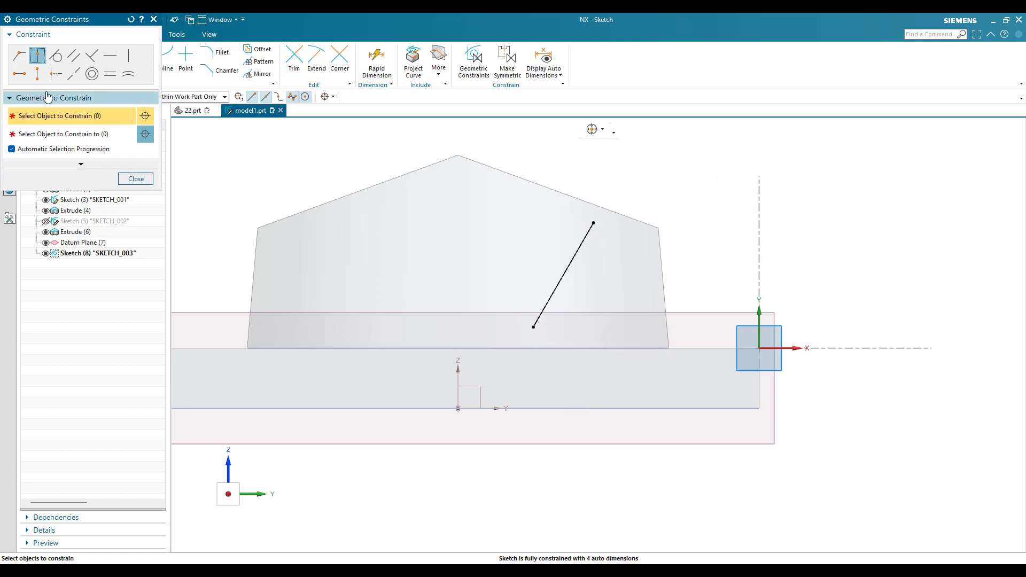
left_click(533, 327)
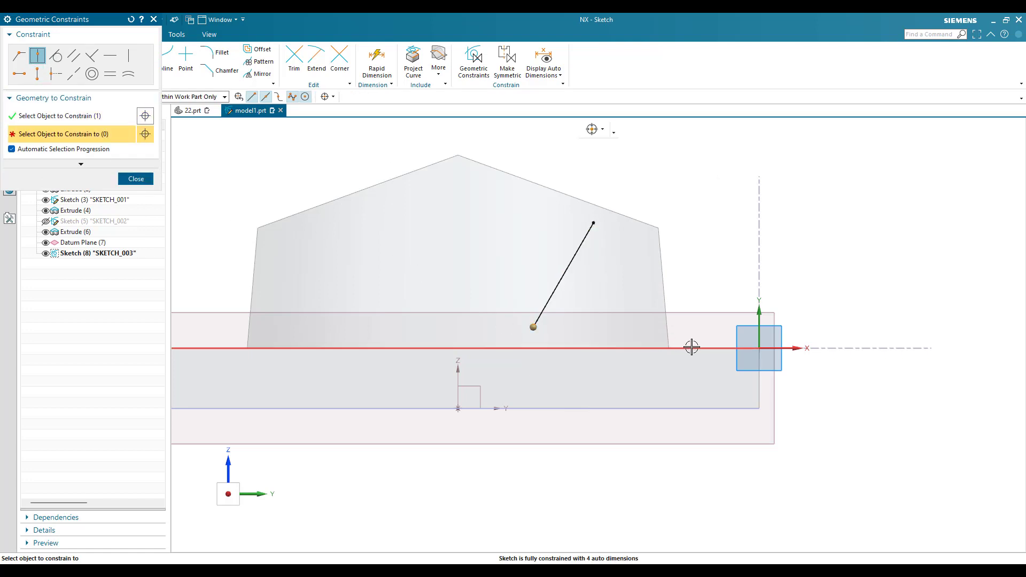
left_click(664, 349)
key("Escape")
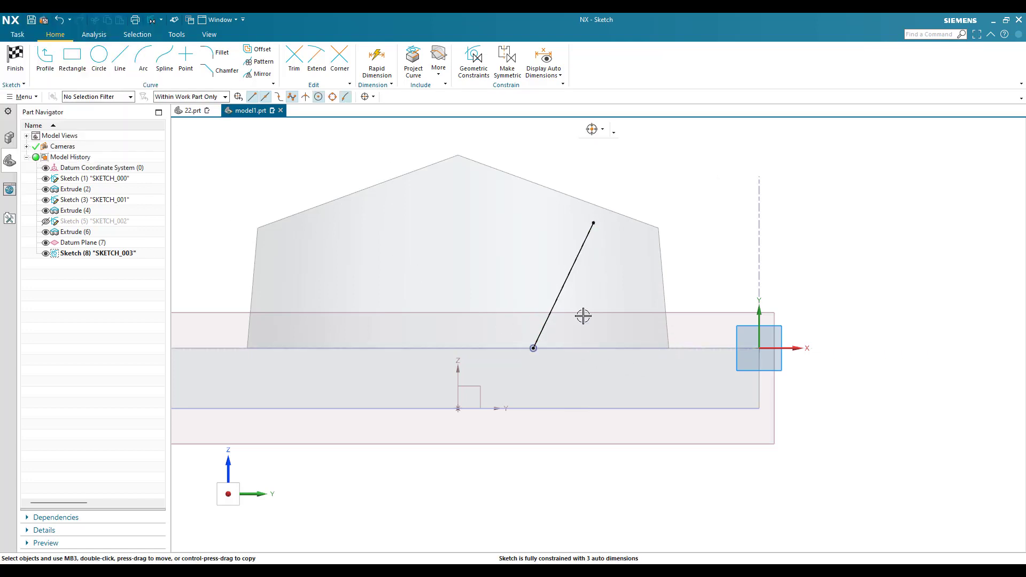
Dimension the angle between the slanted line and the base plate's top edge as 70°
key("d")
left_click(579, 247)
left_click(533, 349)
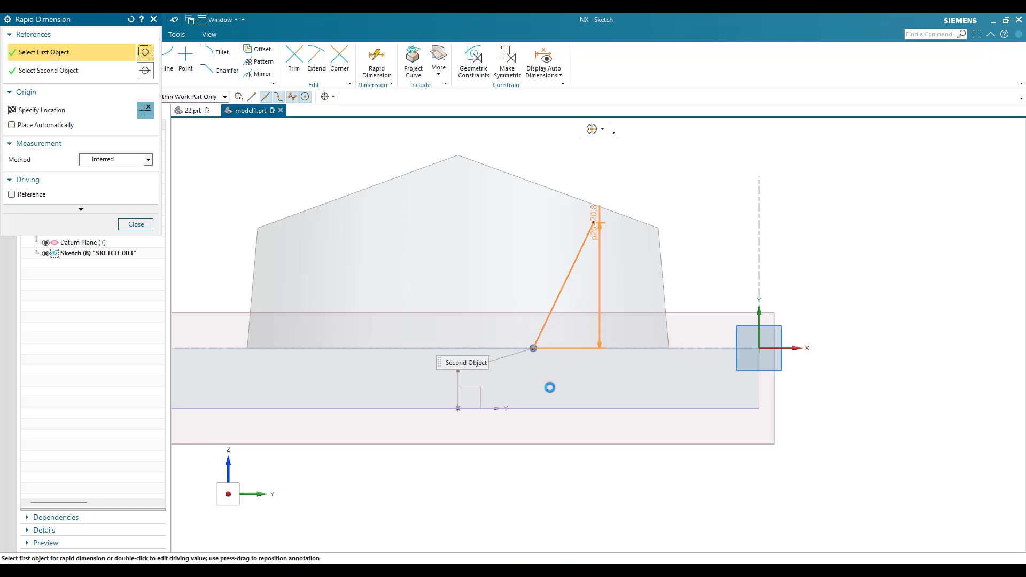
left_click(690, 348)
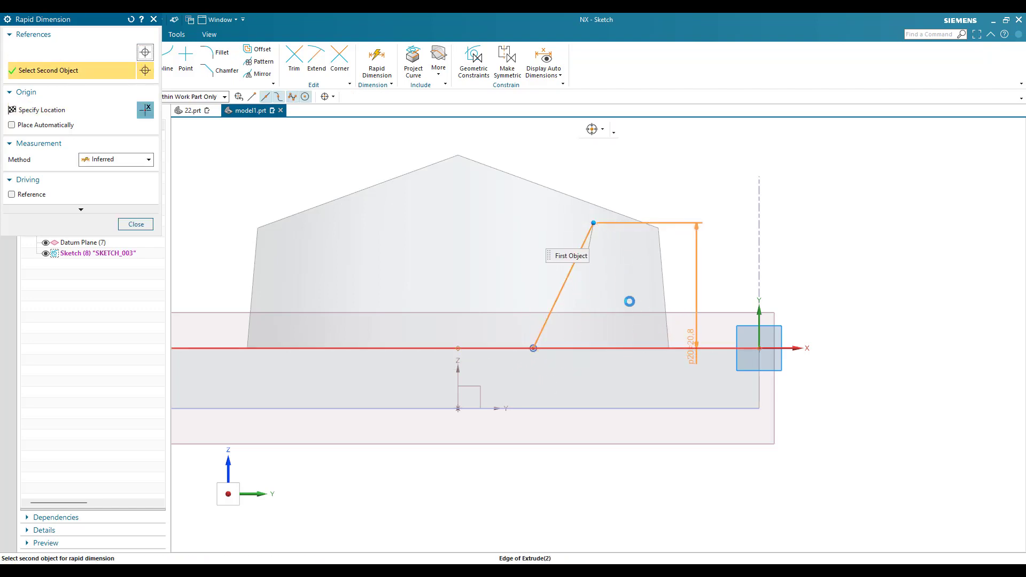
left_click(631, 294)
type("70")
key("Return")
key("Escape")
scroll(614, 176, "up", 5)
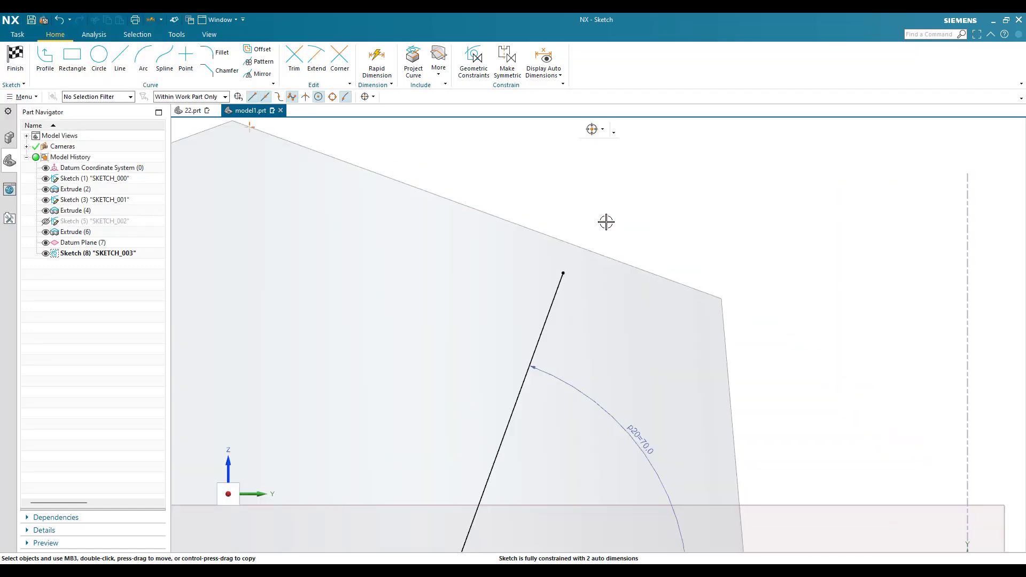
key("c")
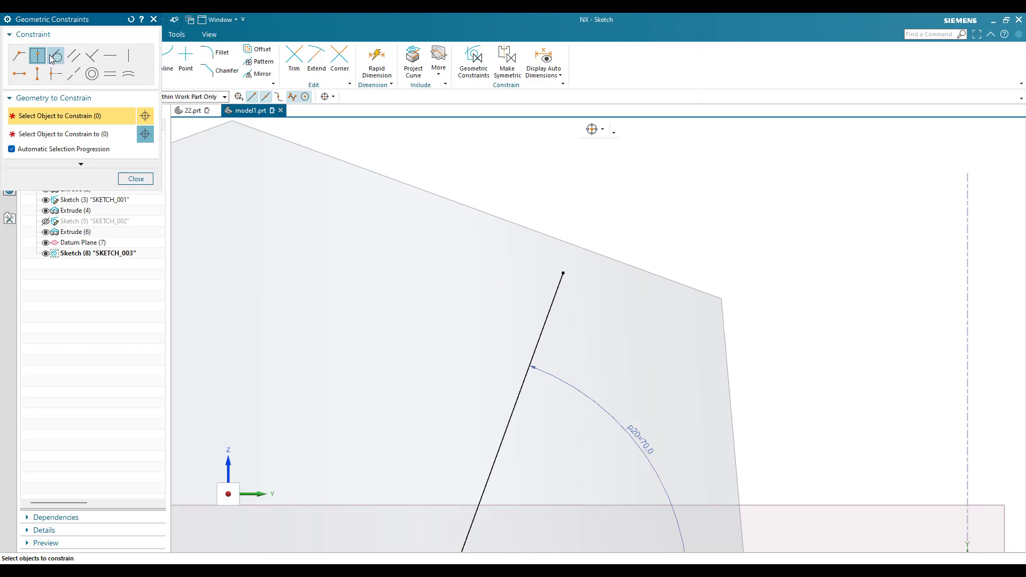
left_click(563, 273)
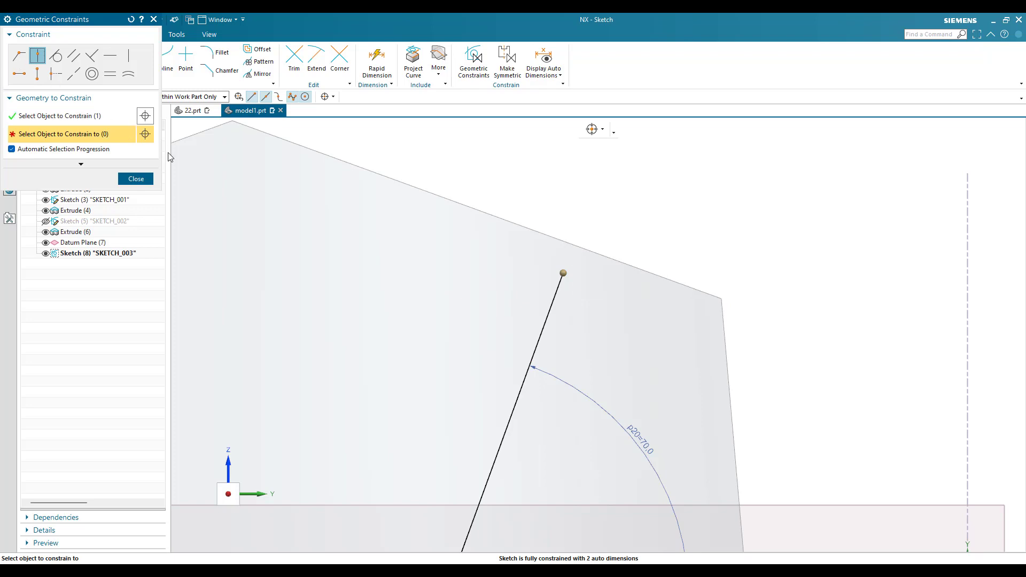
middle_click_drag(539, 240, 527, 262)
scroll(518, 317, "down", 5)
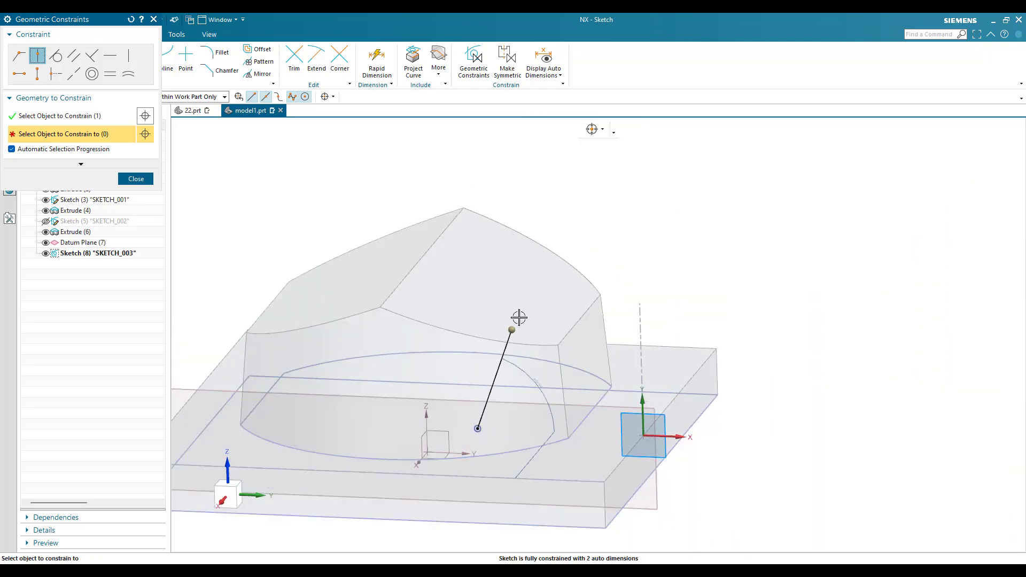
key("Escape")
key("shift+F8")
Project the body's sloped top edge above the slanted line into the sketch as an associative curve
scroll(566, 351, "down", 2)
scroll(603, 226, "up", 2)
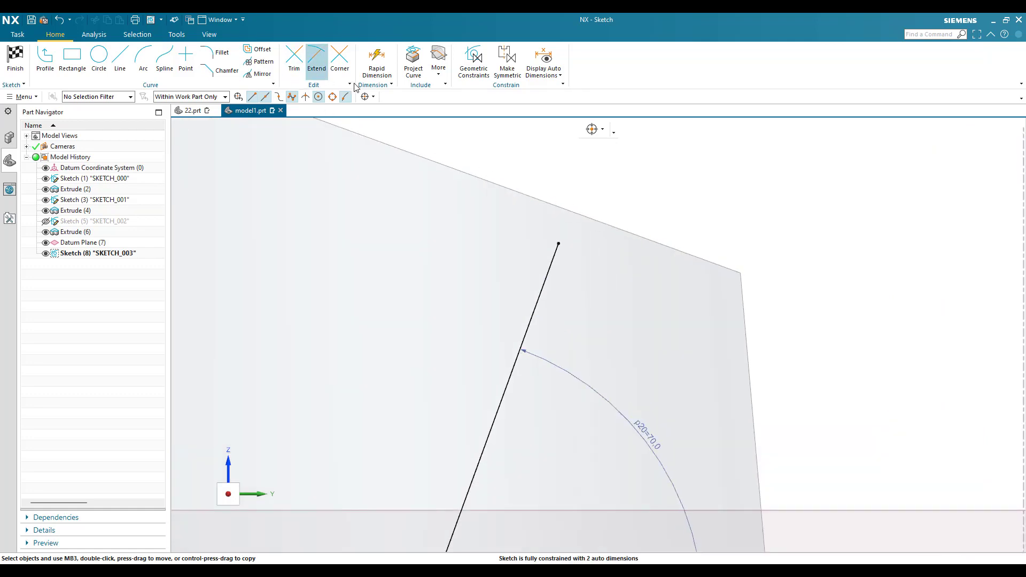
left_click(414, 62)
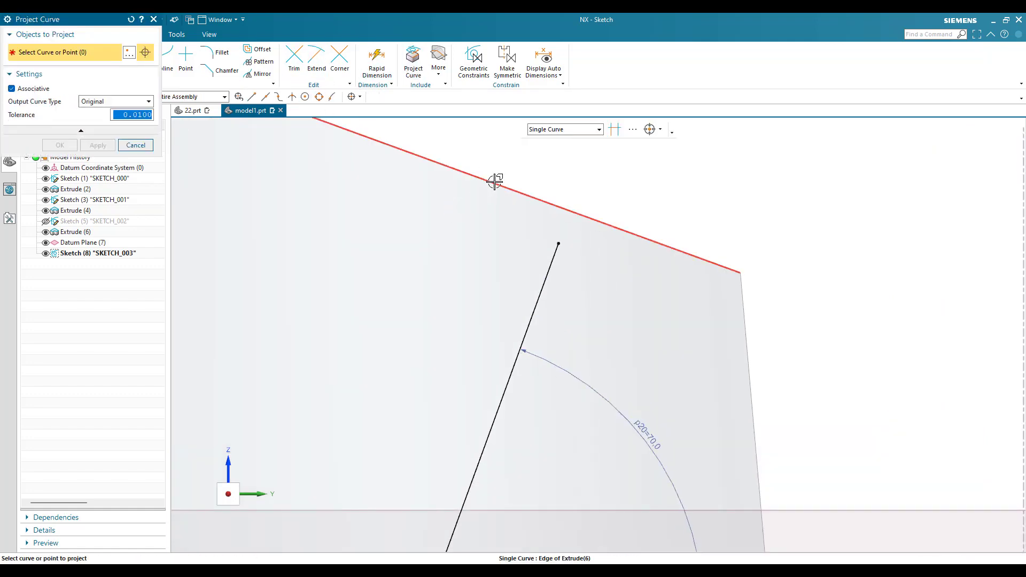
left_click(591, 218)
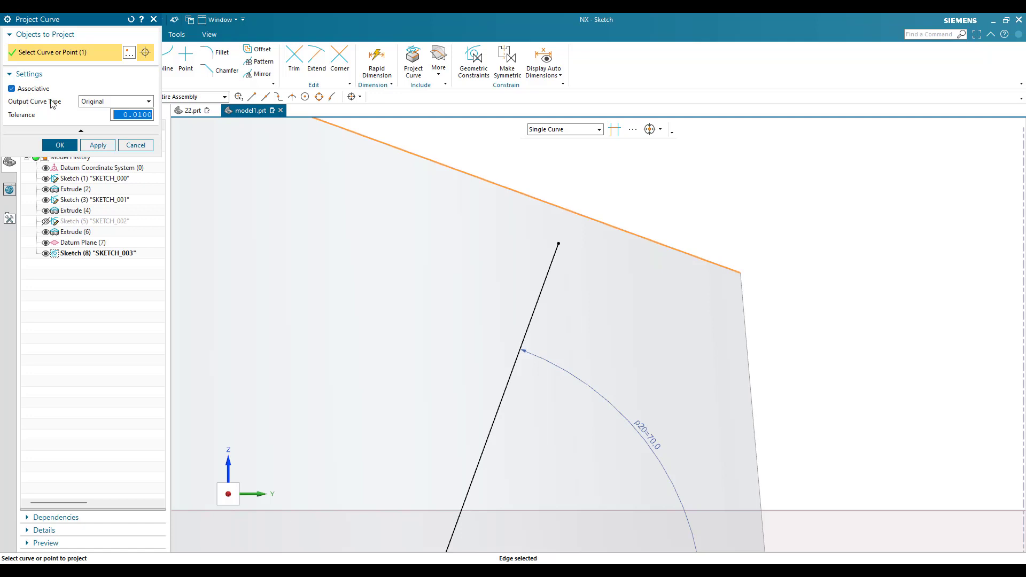
left_click(60, 145)
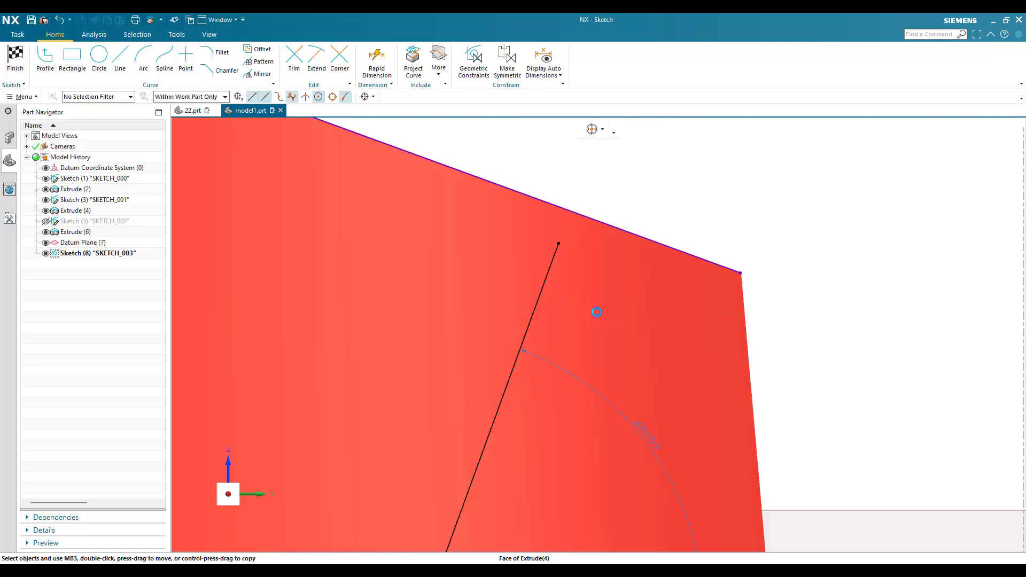
Extend the slanted line's upper end to the projected sloped edge
scroll(597, 312, "down", 2)
scroll(594, 281, "up", 2)
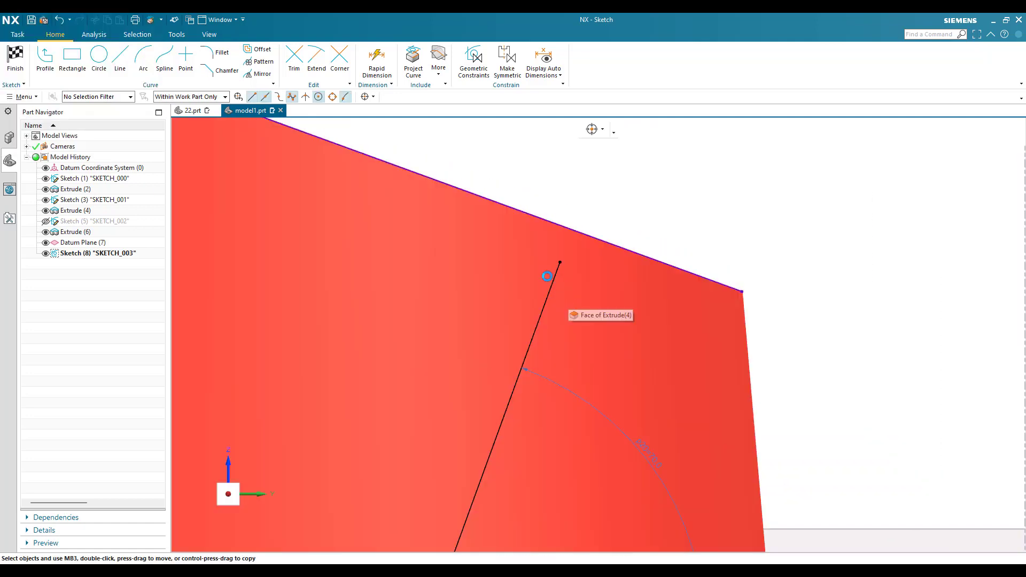
key("e")
left_click(551, 279)
key("Escape")
Switch to reference drawing 22 and examine the stepped boss dimensions in Detail A
scroll(646, 226, "down", 3)
scroll(619, 238, "up", 3)
scroll(636, 234, "down", 3)
middle_click_drag(653, 230, 624, 284, "shift")
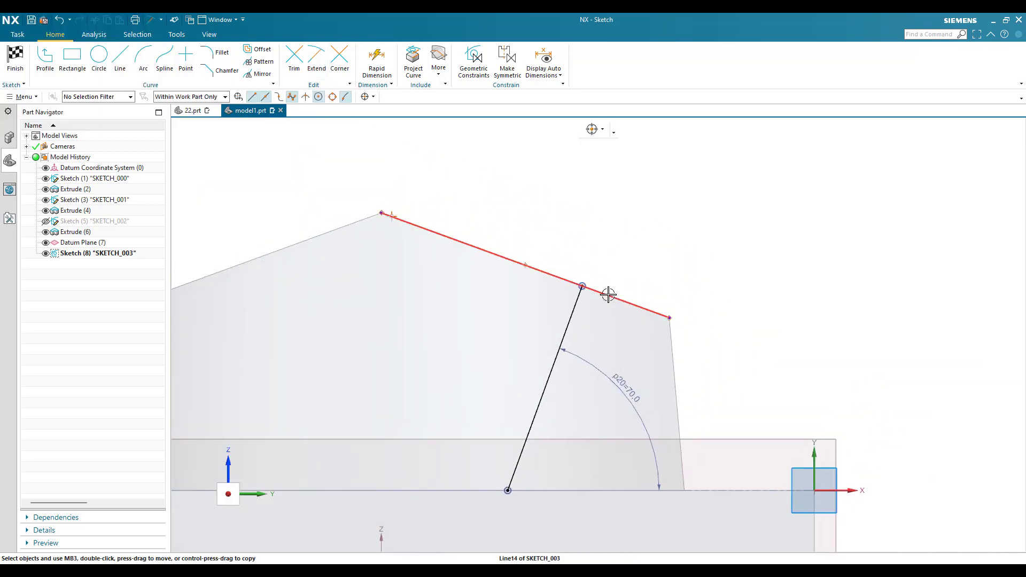
key("alt+Tab")
scroll(609, 301, "up", 4)
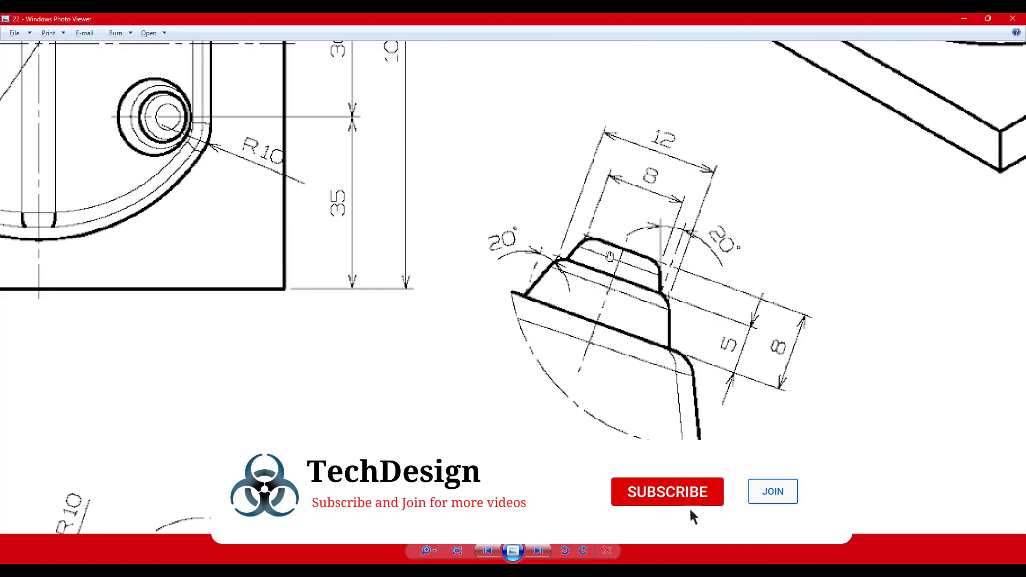
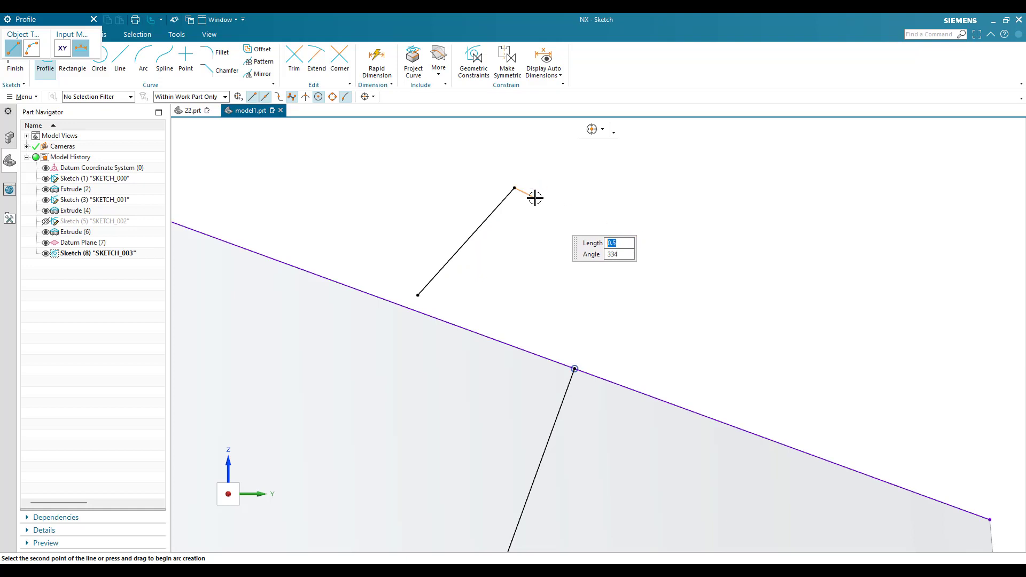
Sketch the stepped boss profile's short ledge, second slanted side and top line, keeping ledge and top line parallel to the projected sloped edge
left_click(536, 196)
scroll(536, 197, "down", 2)
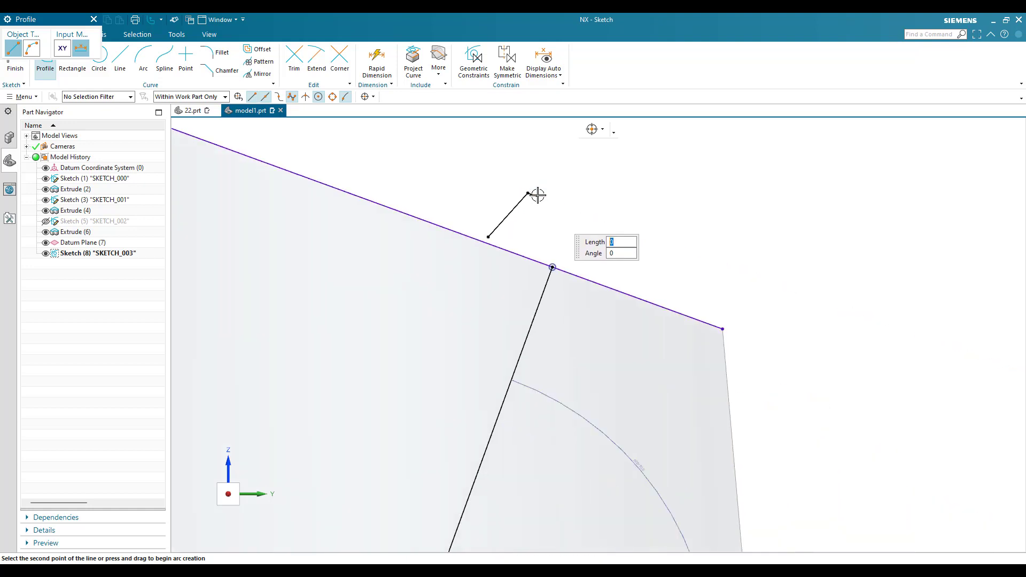
scroll(545, 171, "up", 1)
scroll(569, 168, "up", 2)
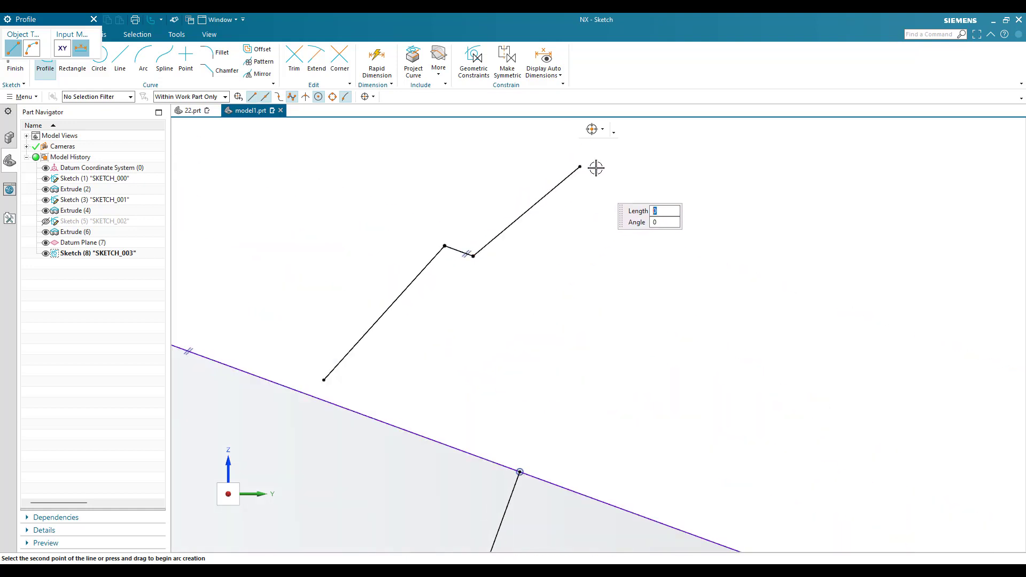
left_click(683, 204)
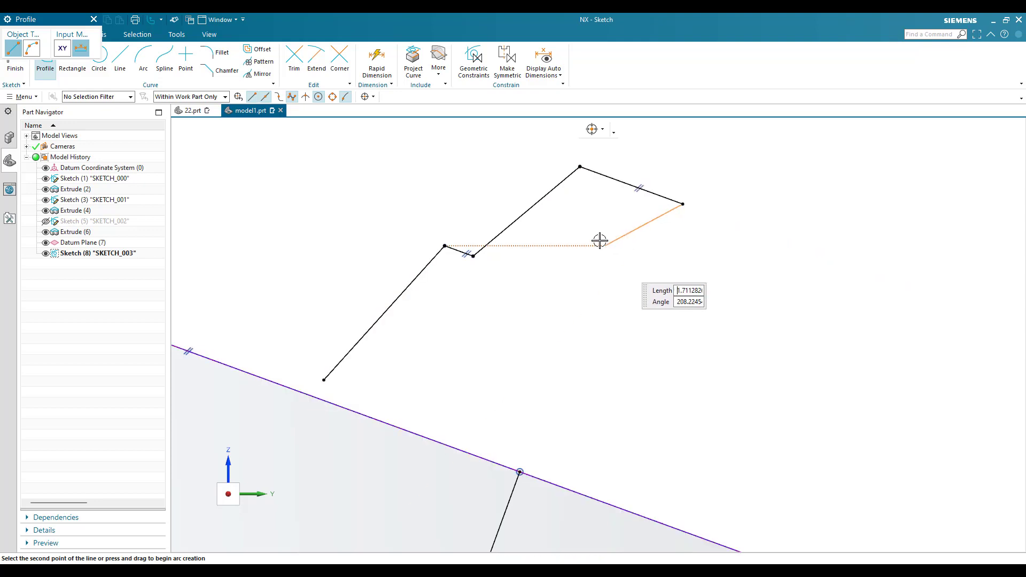
key("Escape")
Extend the slanted center line up to the profile's top line and trim the top line's excess beyond the center line
scroll(600, 241, "down", 3)
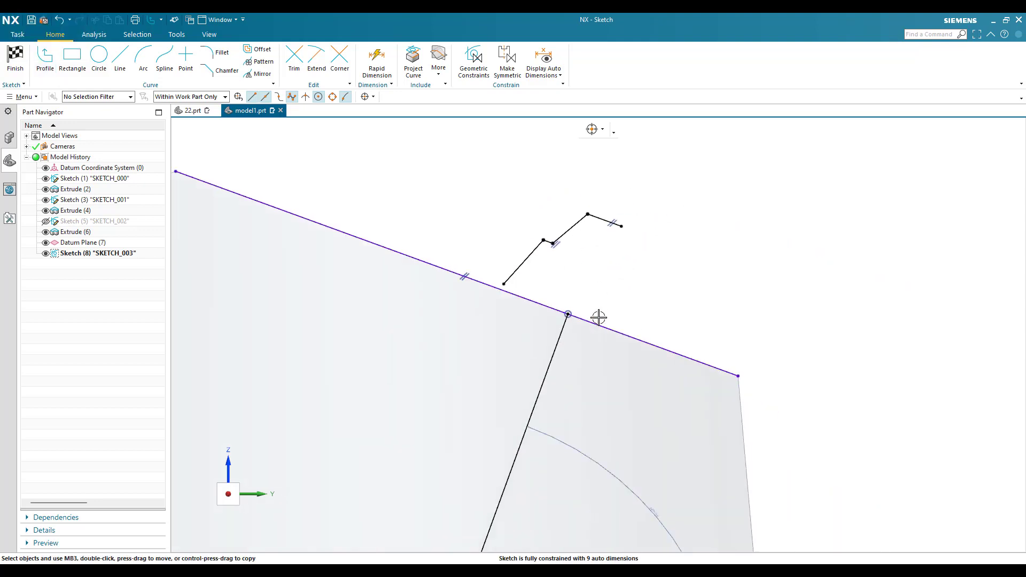
left_click(565, 322)
key("Escape")
scroll(632, 252, "up", 2)
scroll(631, 252, "up", 2)
key("t")
left_click(601, 193)
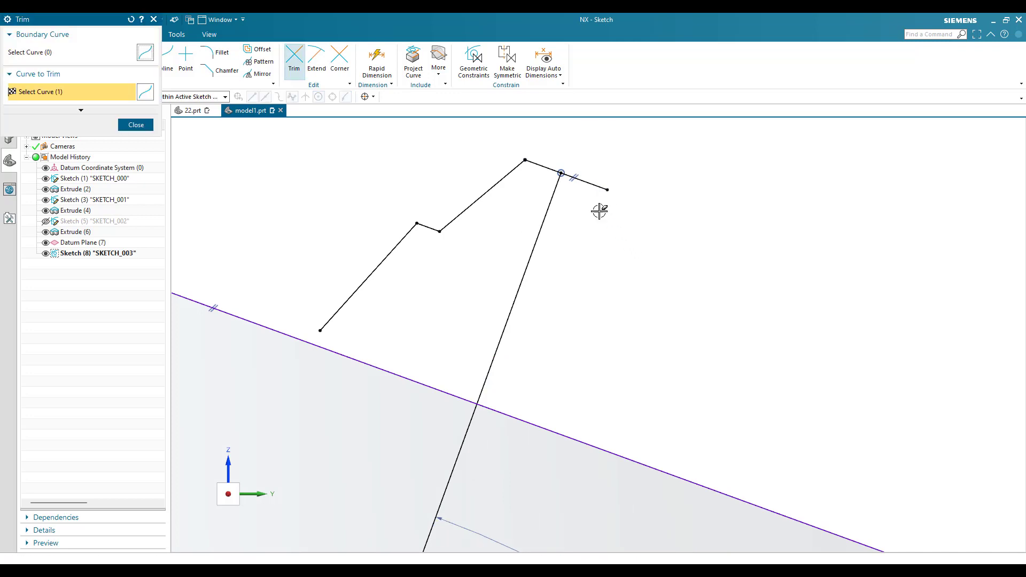
key("Escape")
Check the boss widths in Detail A of reference drawing 22 and dimension the profile's top line as 4
key("alt+Tab")
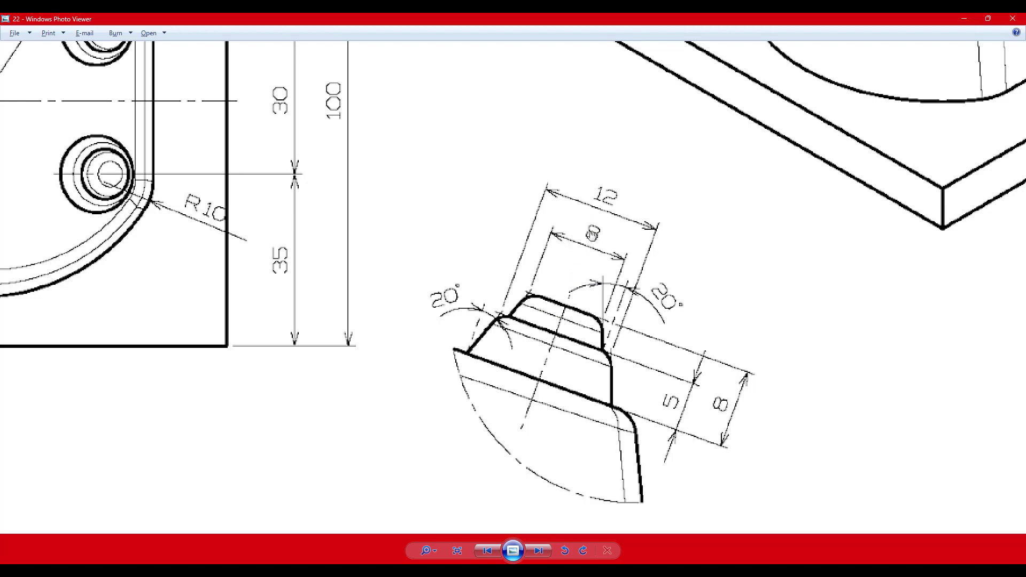
key("alt+Tab")
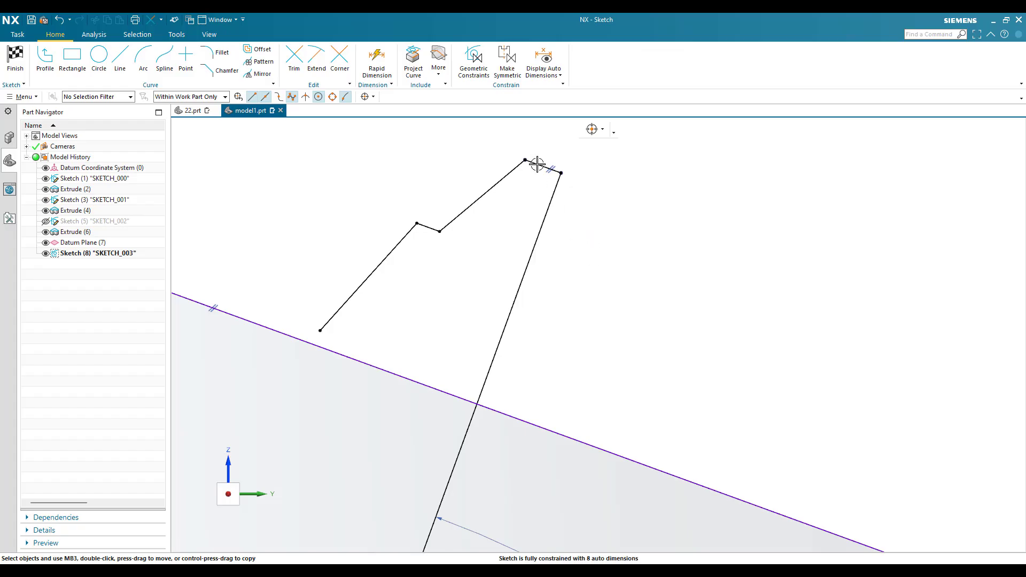
key("d")
scroll(542, 149, "up", 5)
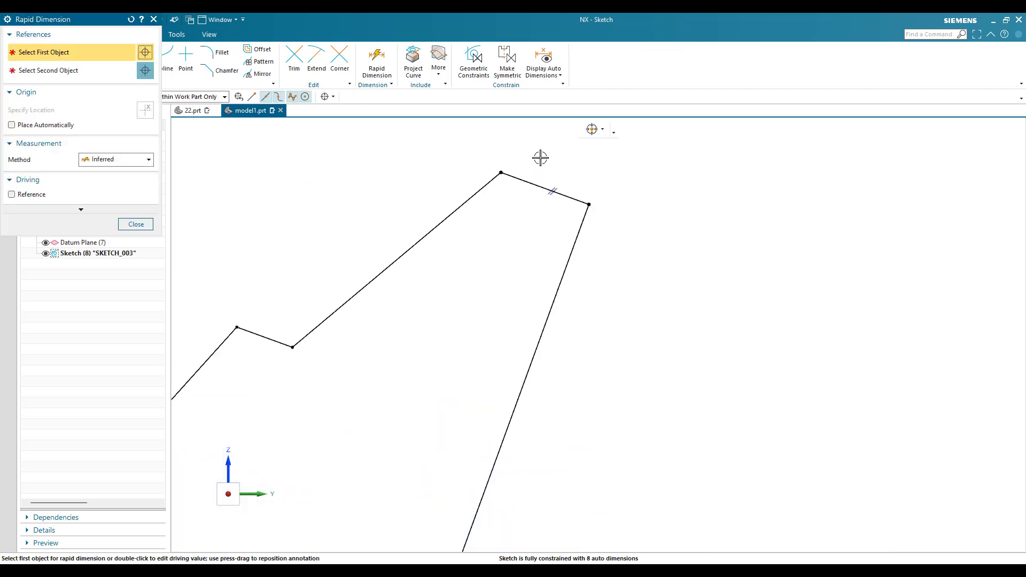
left_click(528, 191)
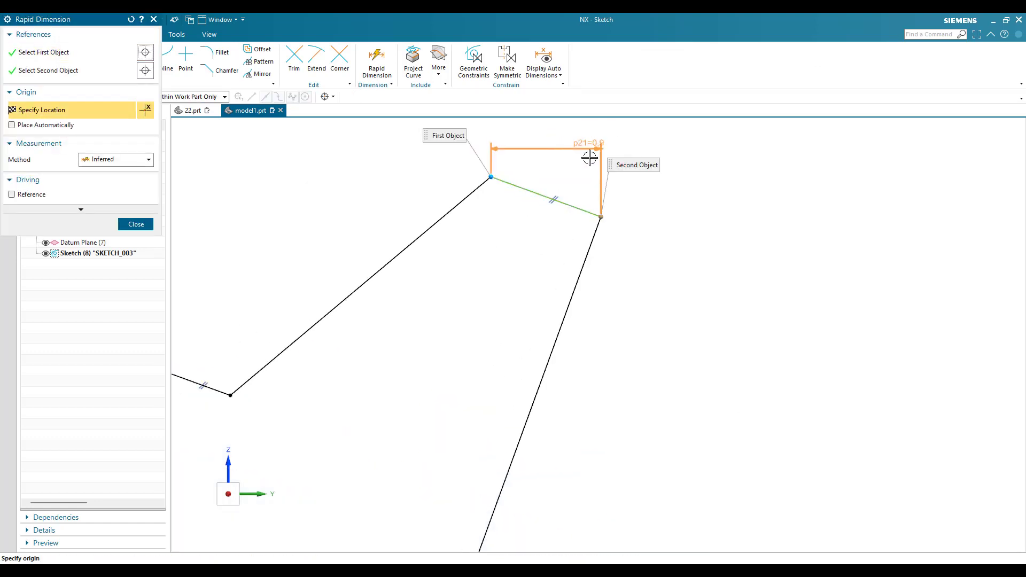
left_click(579, 190)
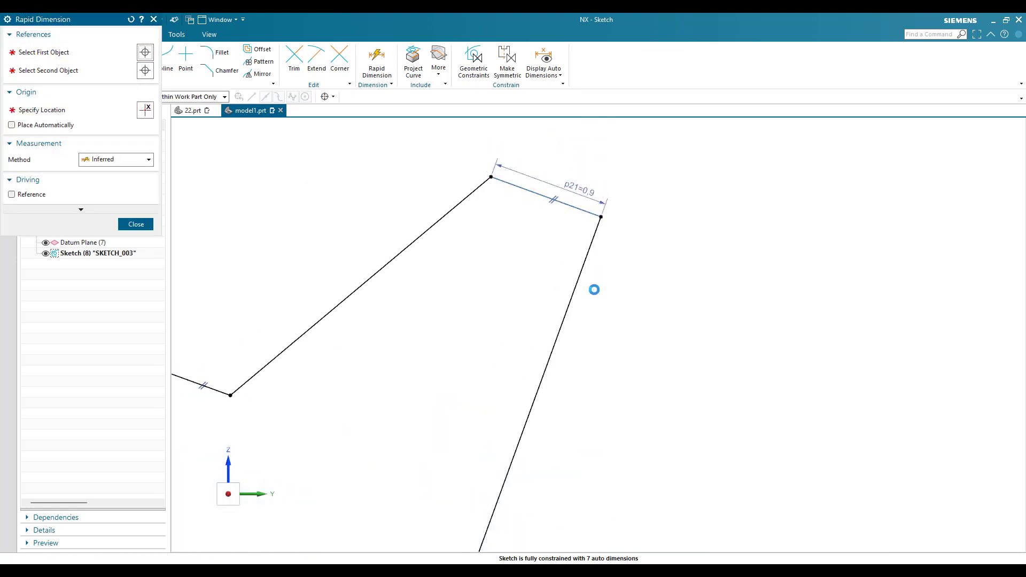
type("4")
key("Return")
key("Escape")
Recheck Detail A's widths and dimension the distance from the ledge's outer corner to the slanted center line as 6
scroll(646, 312, "down", 8)
scroll(486, 305, "up", 3)
key("alt+Tab")
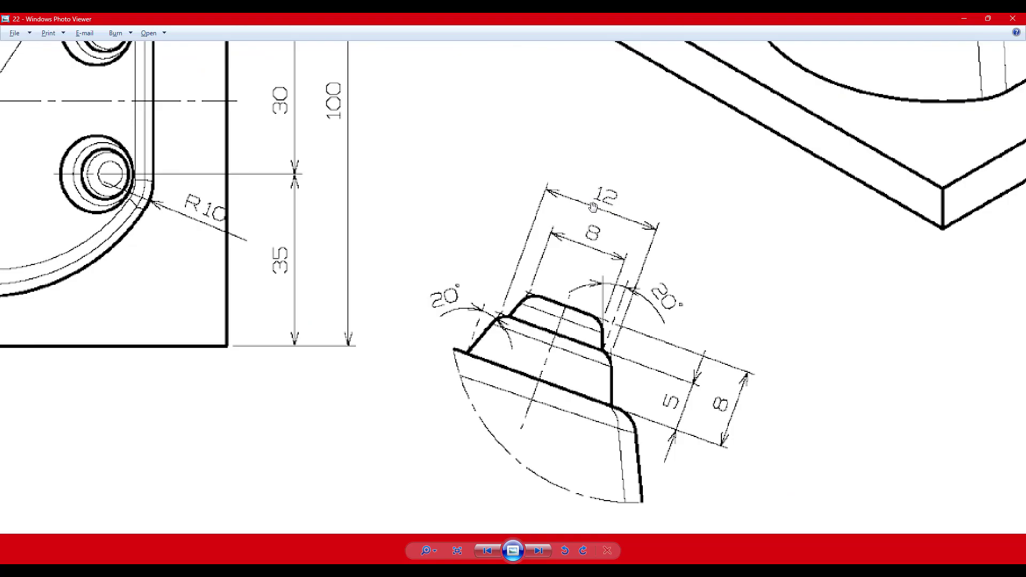
key("alt+Tab")
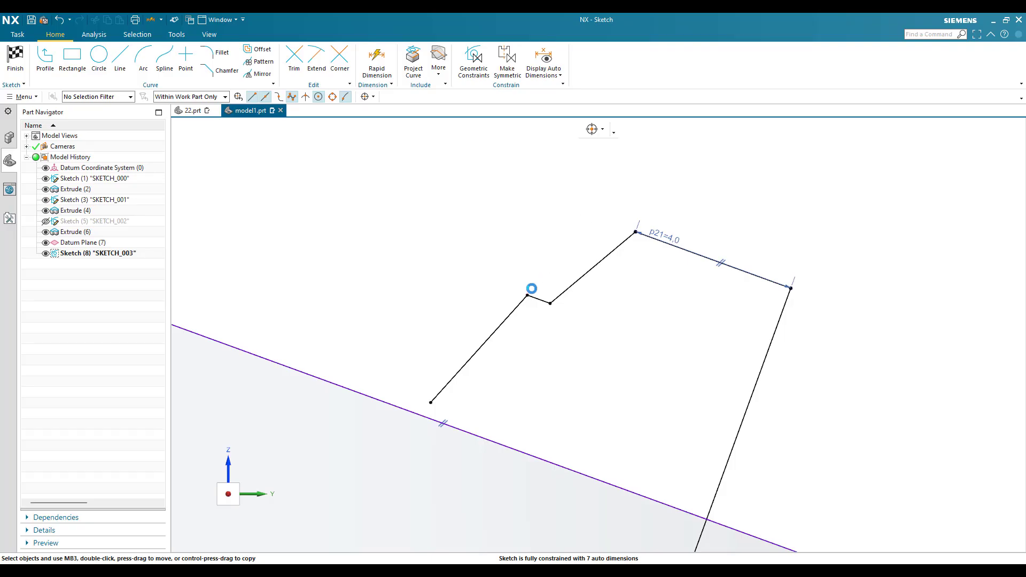
key("d")
left_click(533, 297)
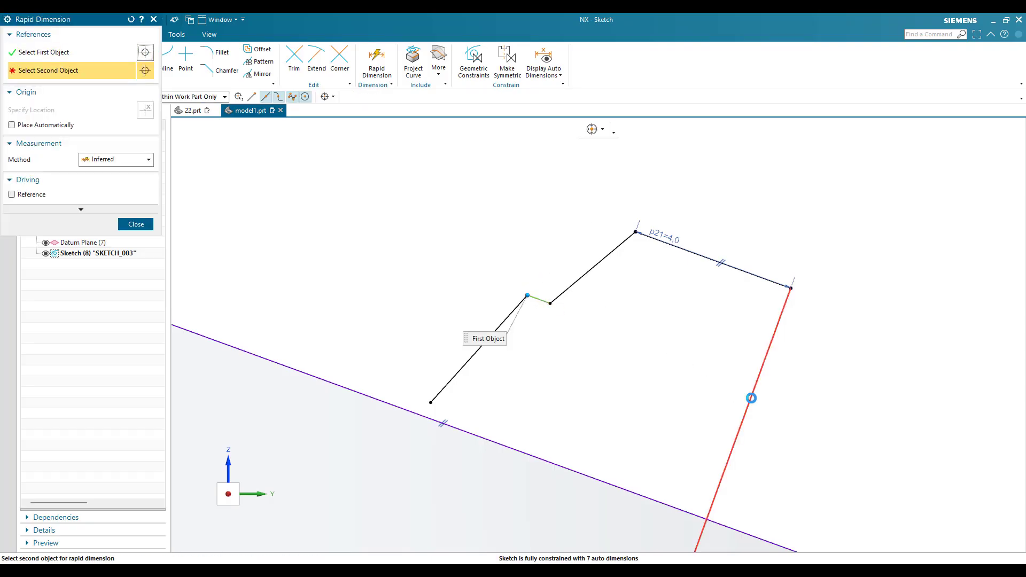
left_click(763, 315)
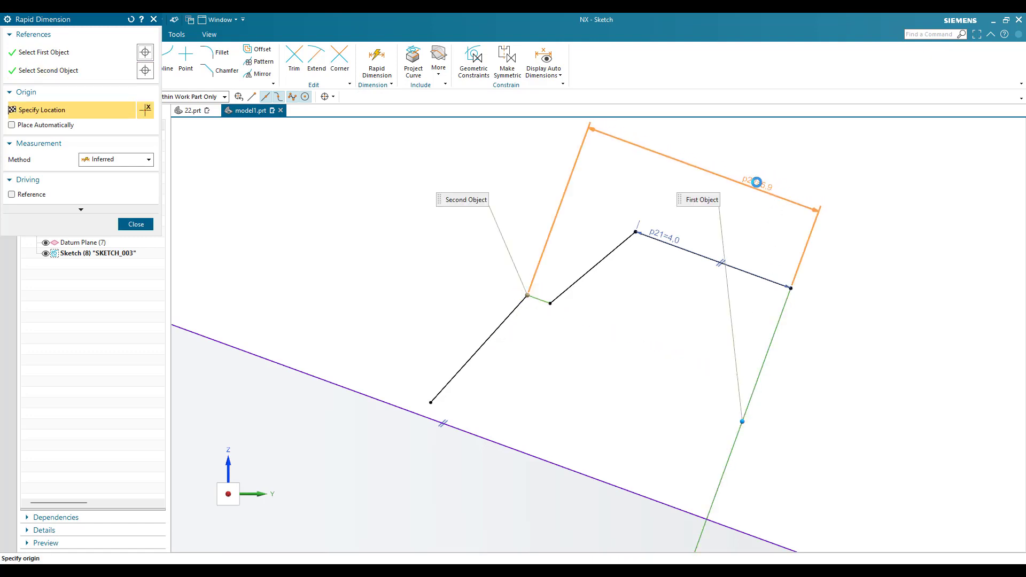
left_click(751, 204)
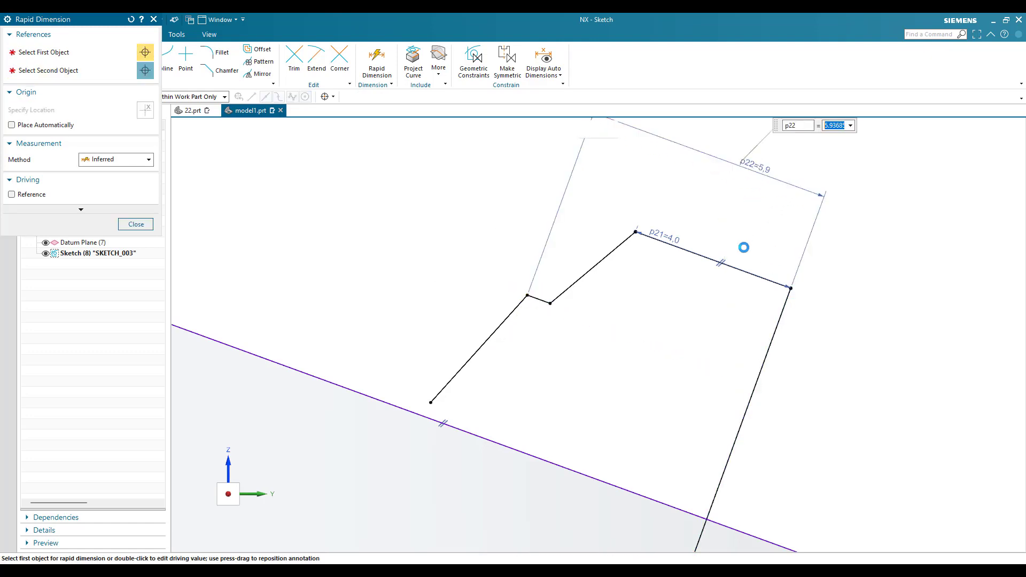
key("Escape")
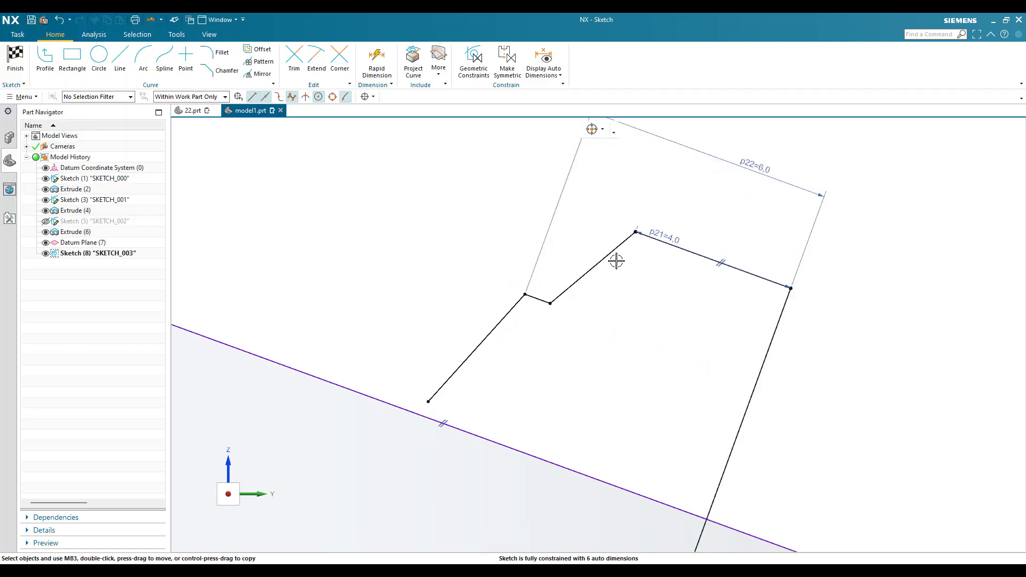
Check the side angles in Detail A and dimension the angle between the lower slanted side and the center line as 20°
scroll(617, 261, "down", 2)
scroll(595, 311, "up", 2)
scroll(527, 334, "down", 2)
scroll(518, 350, "up", 2)
scroll(515, 330, "down", 2)
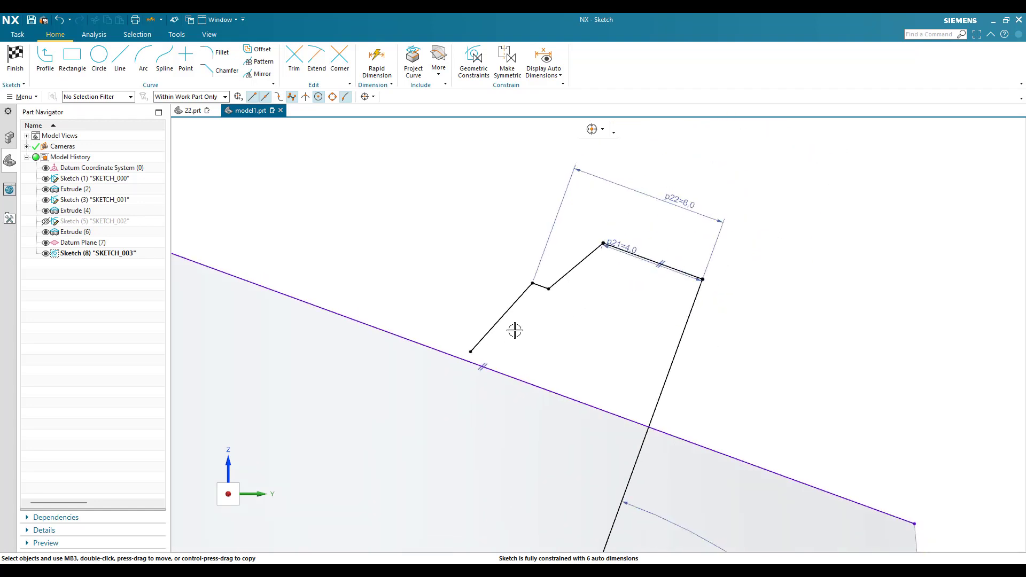
key("alt+Tab")
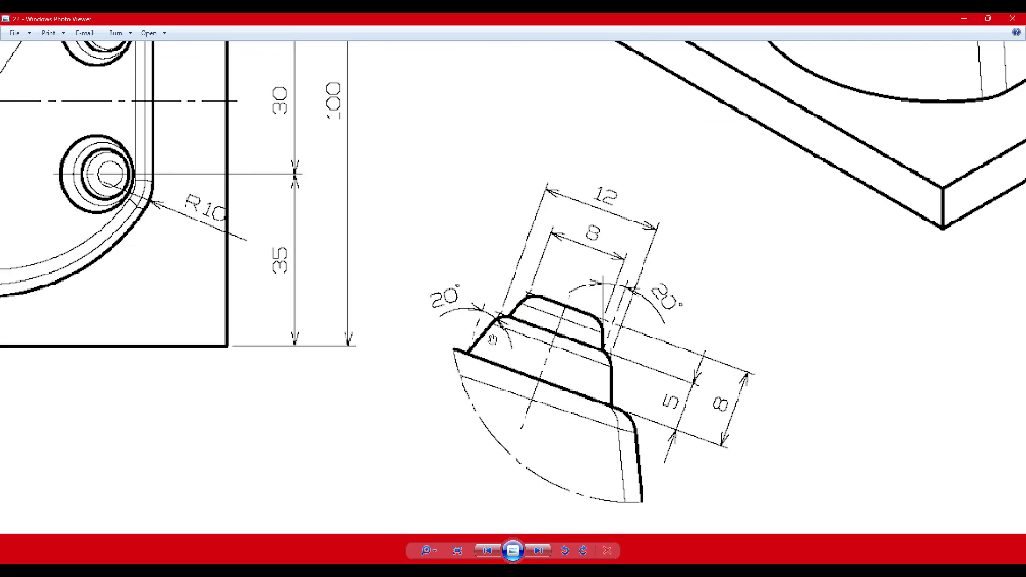
key("alt+Tab")
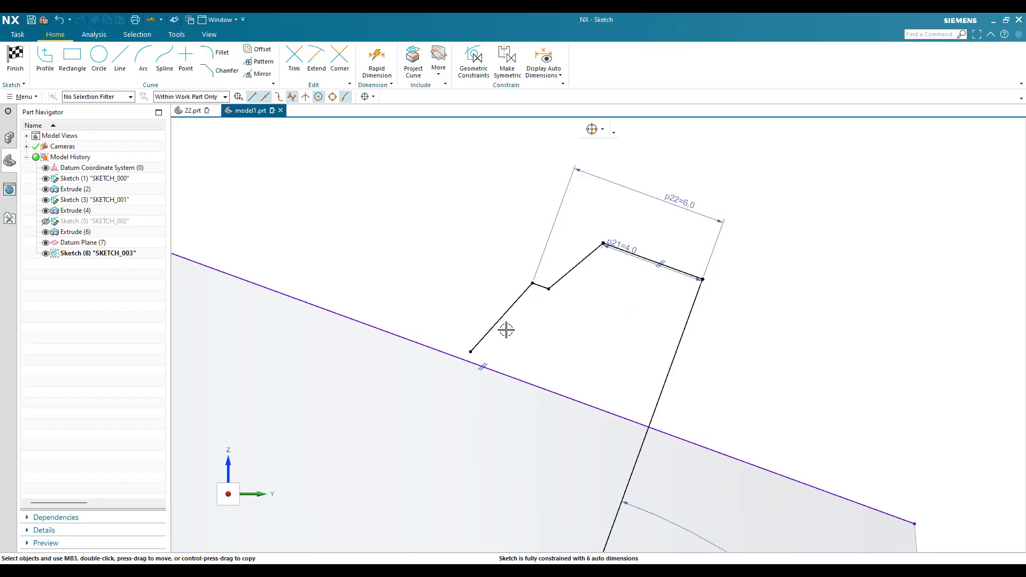
key("d")
left_click(522, 294)
left_click(685, 328)
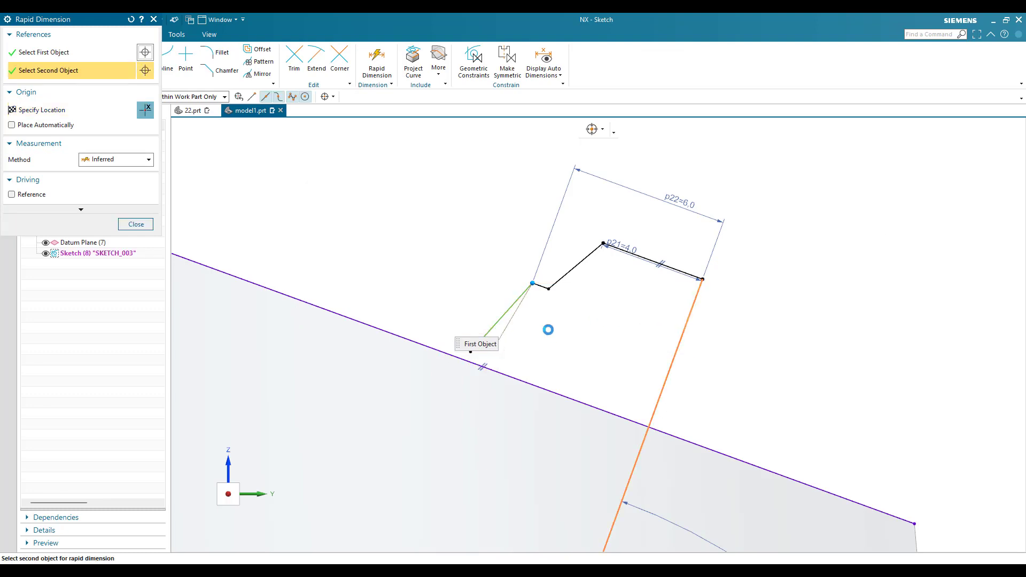
left_click(532, 357)
left_click(566, 385)
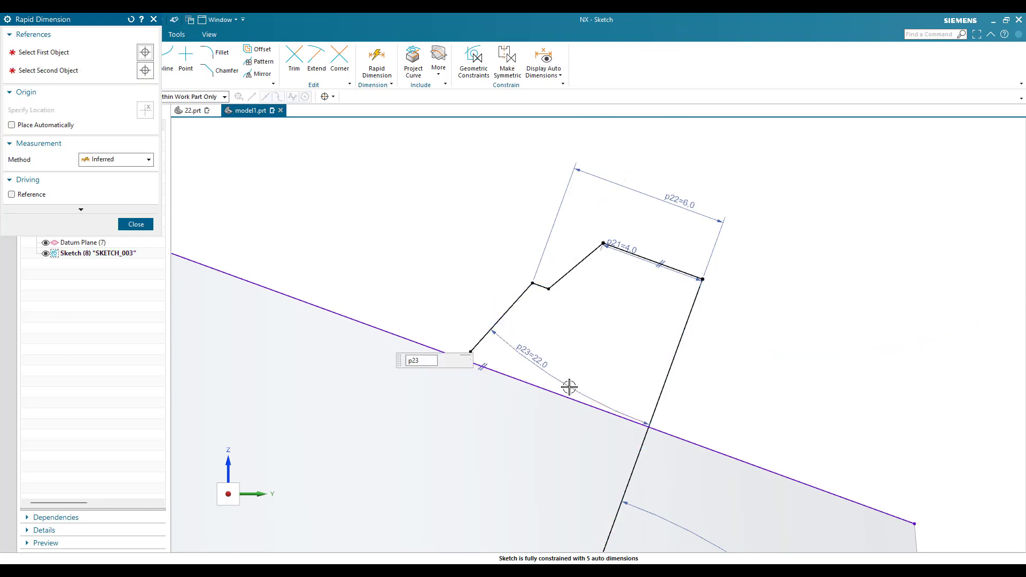
type("20")
key("Return")
Dimension the angle between the upper slanted side and the center line as 20°
left_click(587, 260)
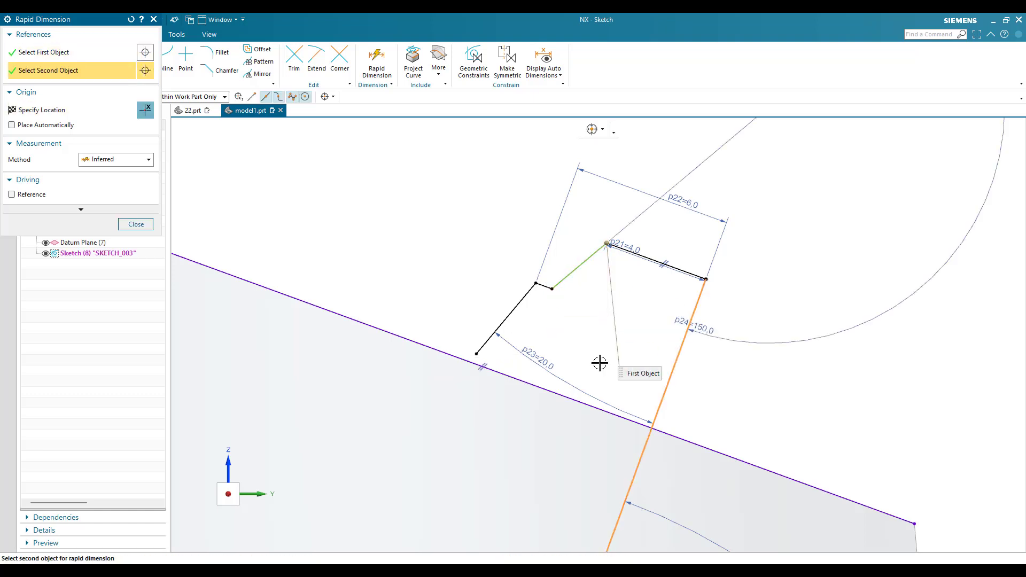
left_click(625, 403)
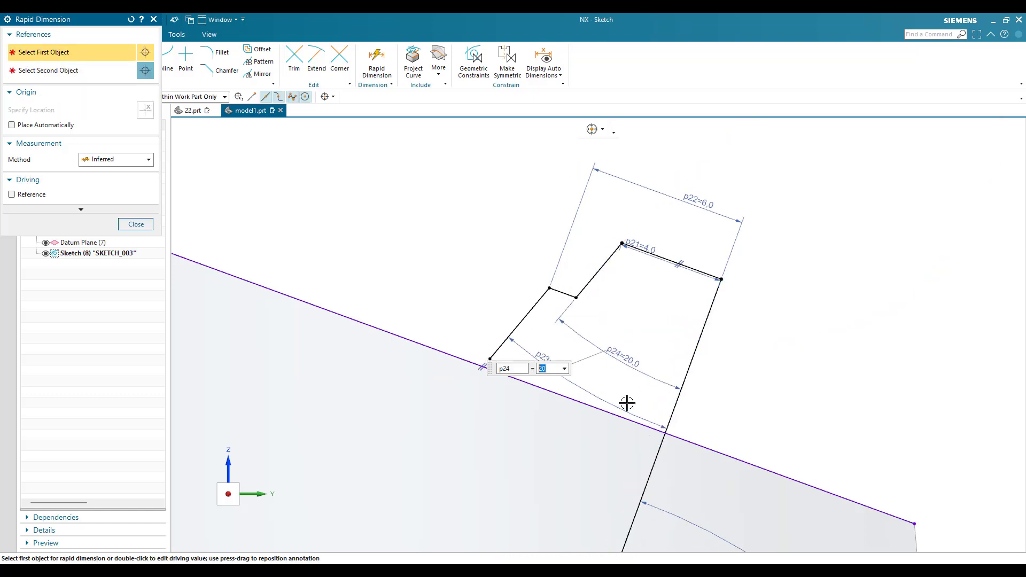
key("Escape")
Extend the lower slanted side's free end to the projected sloped edge of the body
scroll(613, 311, "down", 3)
scroll(604, 339, "up", 1)
scroll(535, 341, "up", 2)
scroll(537, 341, "up", 3)
key("e")
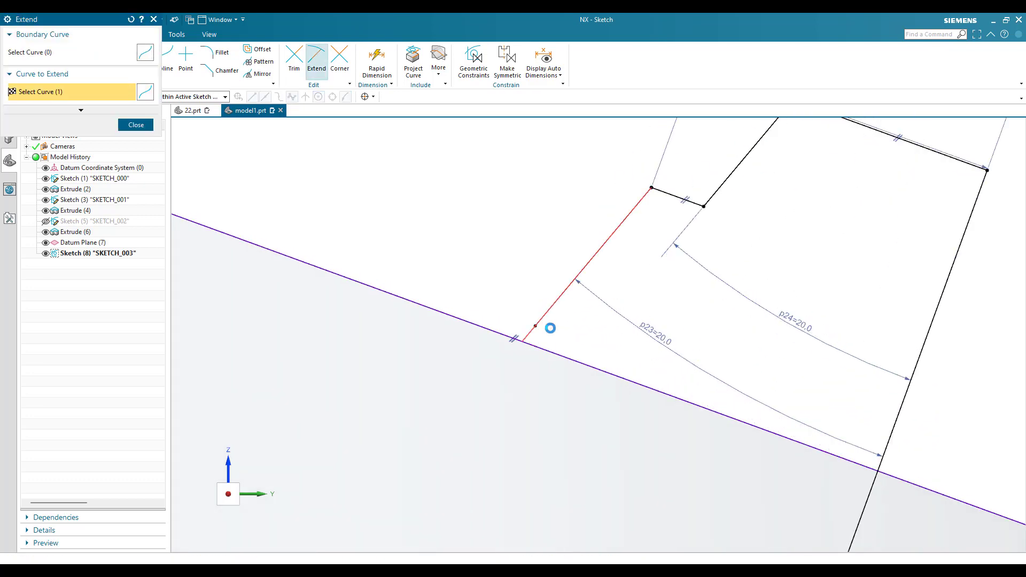
scroll(557, 342, "down", 4)
scroll(570, 294, "up", 3)
key("Escape")
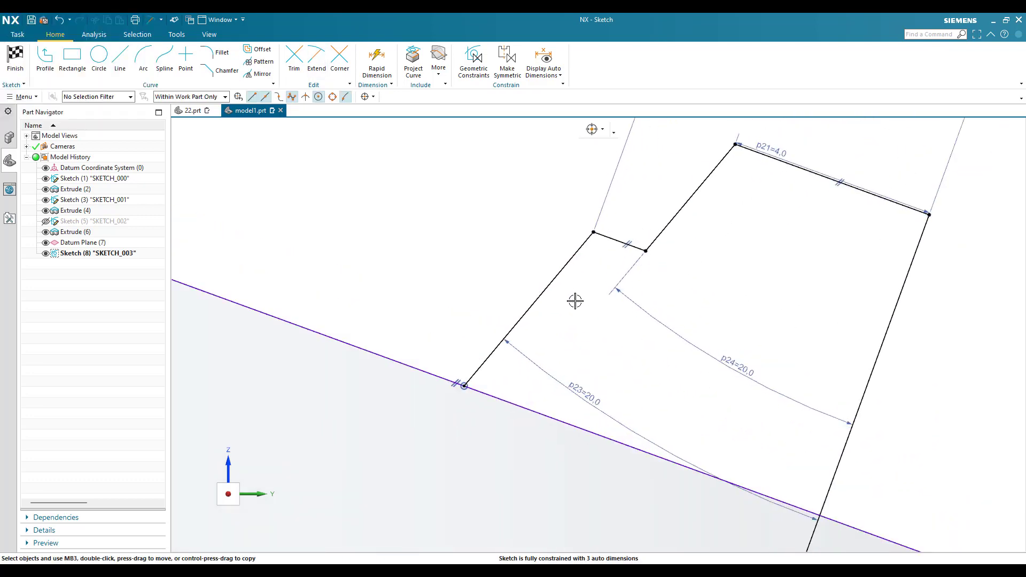
Shift the profile's upper corner slightly, check the heights in Detail A, and dimension the ledge's height above the sloped edge as 5
scroll(601, 303, "down", 2)
mouse_move(681, 226)
left_mouse_down()
mouse_move(690, 201)
mouse_move(688, 236)
mouse_move(648, 211)
mouse_move(662, 222)
left_mouse_up()
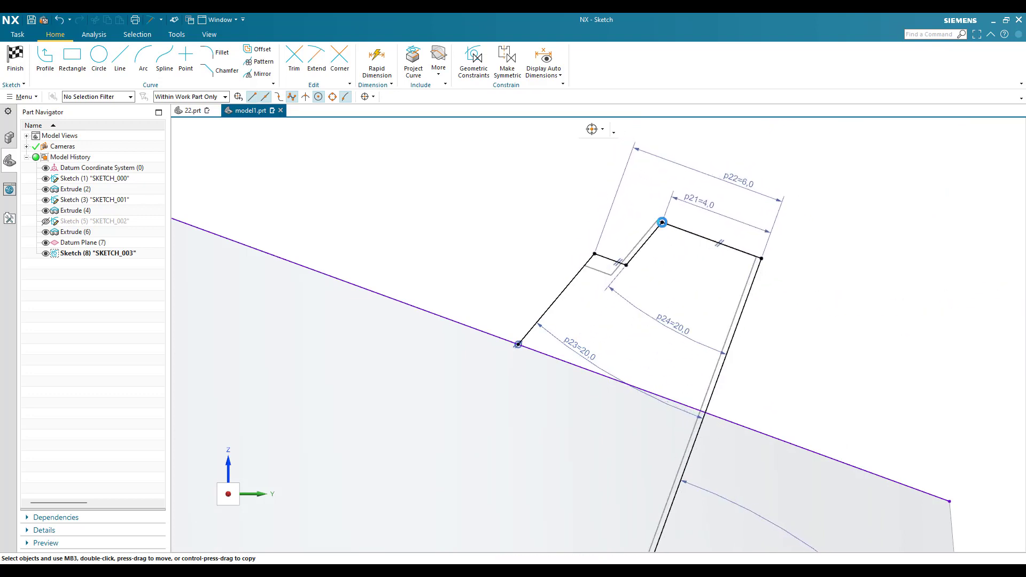
key("alt+Tab")
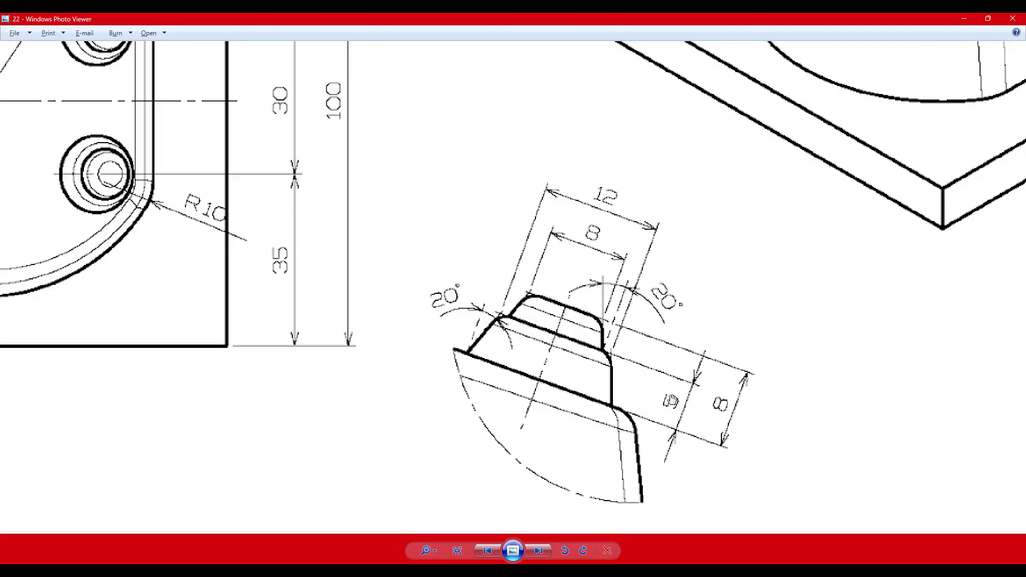
key("alt+Tab")
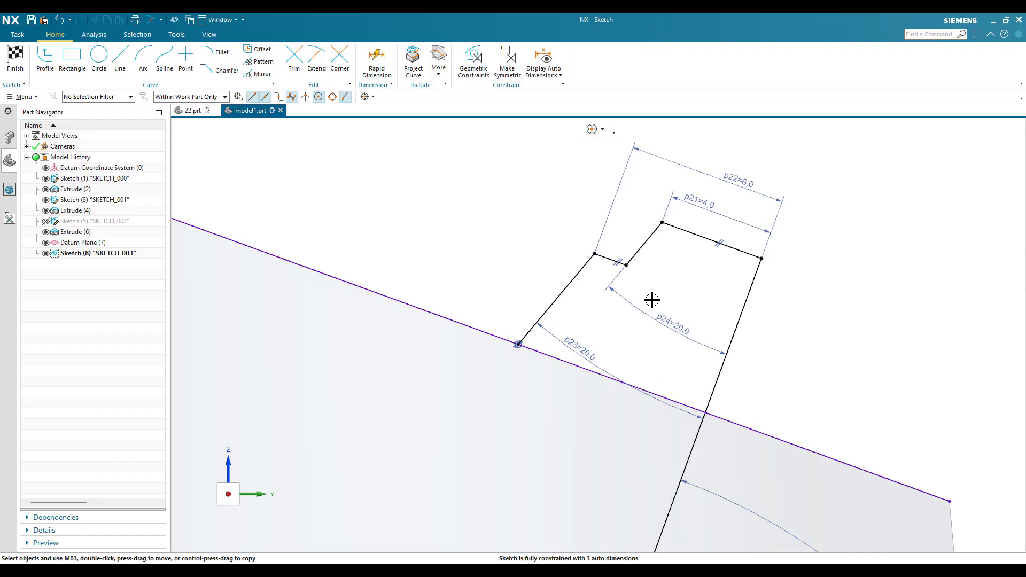
key("d")
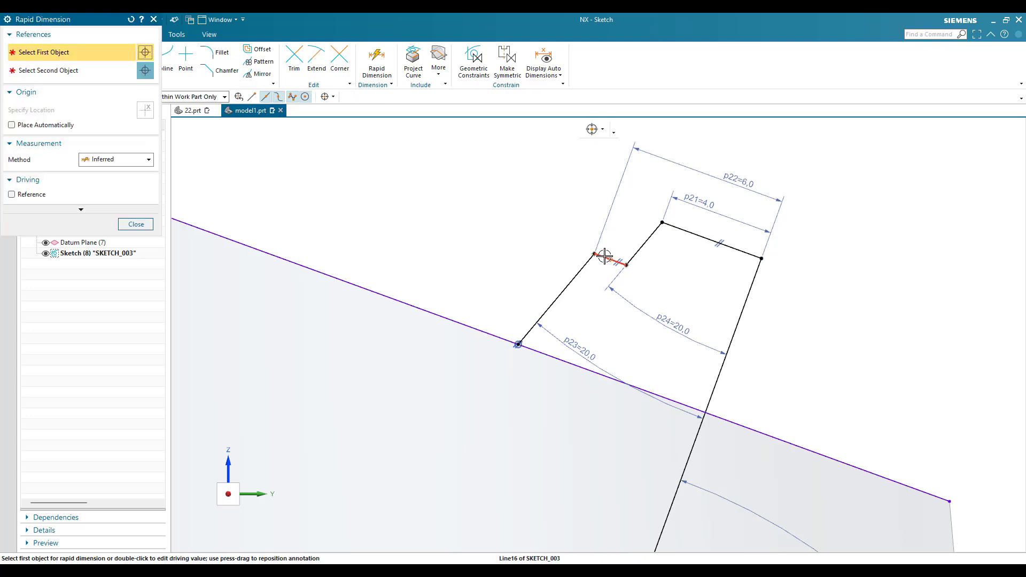
left_click(547, 357)
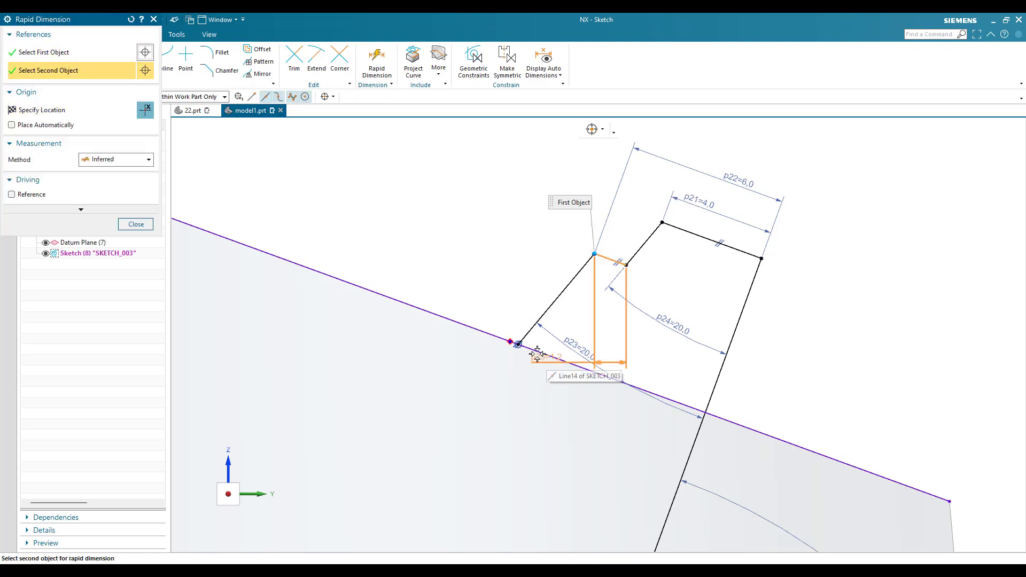
left_click(519, 344)
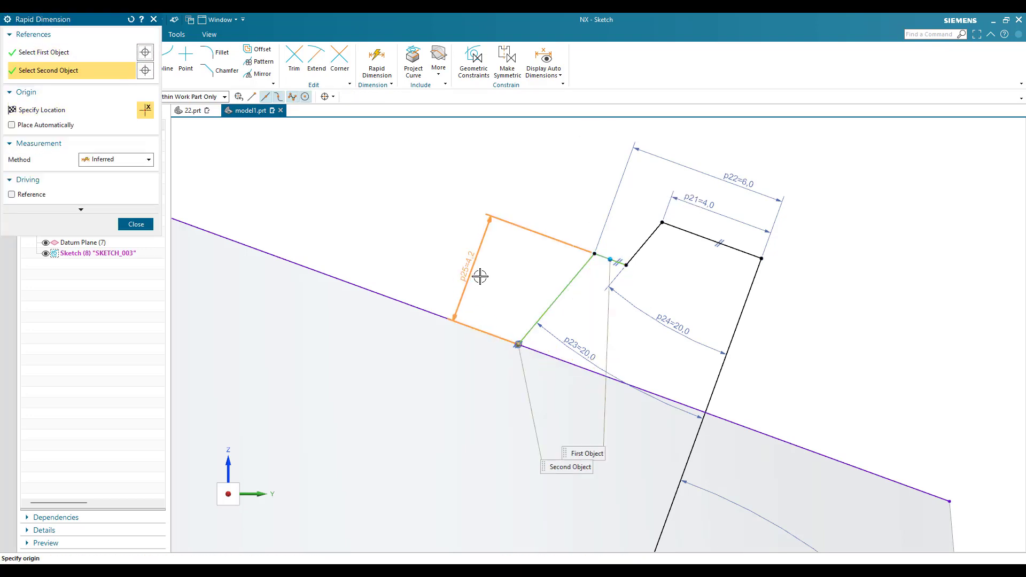
left_click(485, 279)
type("5")
key("Return")
key("Escape")
Dimension the height of the profile's top edge above the projected sloped edge as 8
scroll(468, 302, "down", 1)
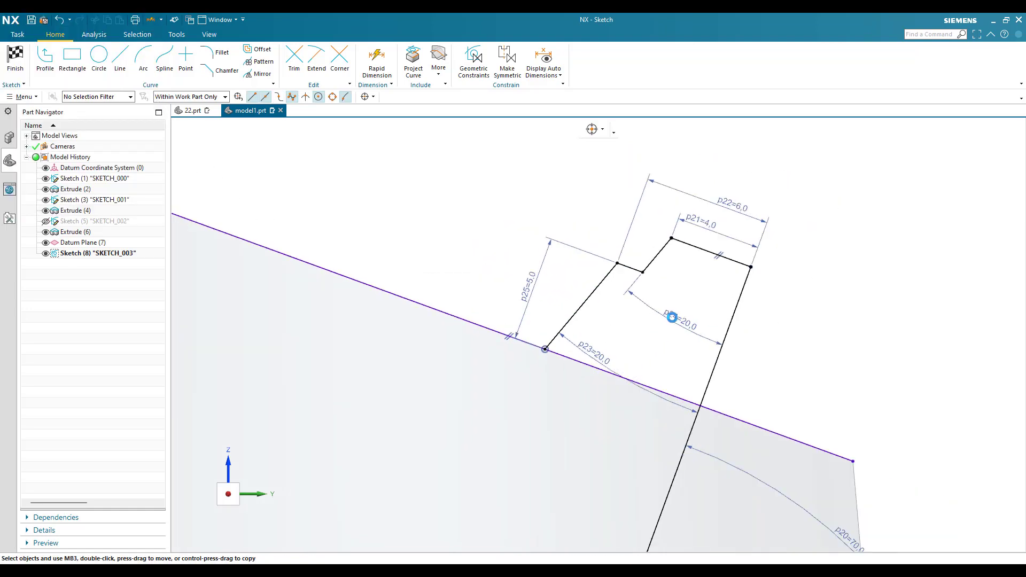
key("d")
left_click(681, 245)
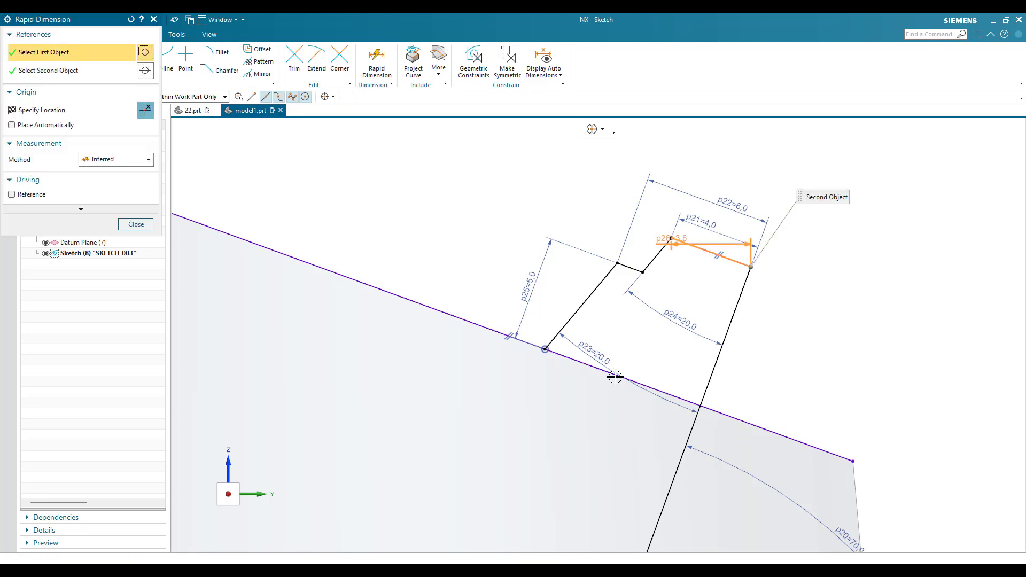
left_click(587, 356)
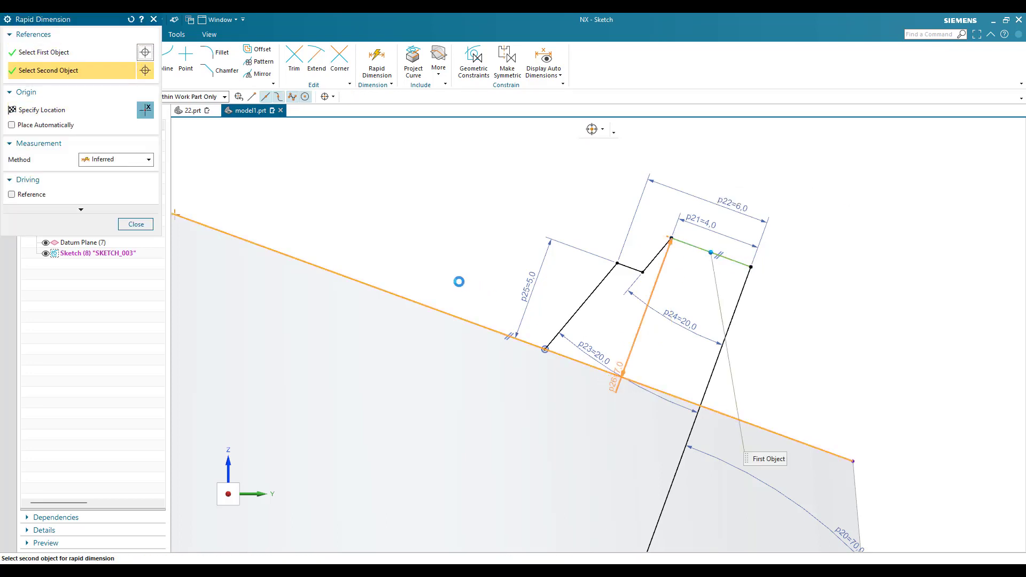
left_click(481, 275)
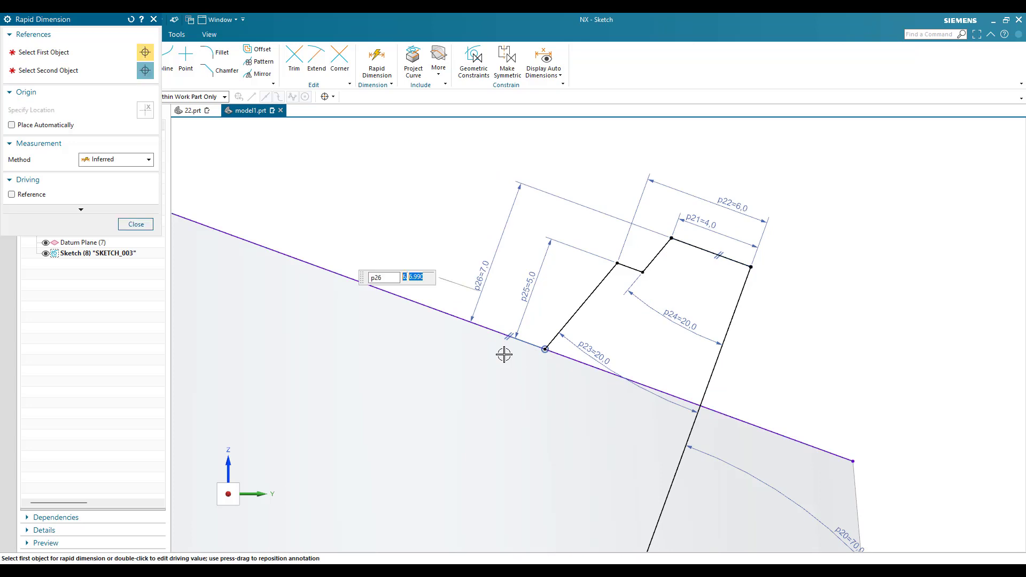
type("8")
key("Return")
key("Escape")
Dimension the horizontal distance from the vertical datum axis to the center line's lower endpoint as 15
scroll(509, 253, "down", 3)
scroll(508, 253, "down", 3)
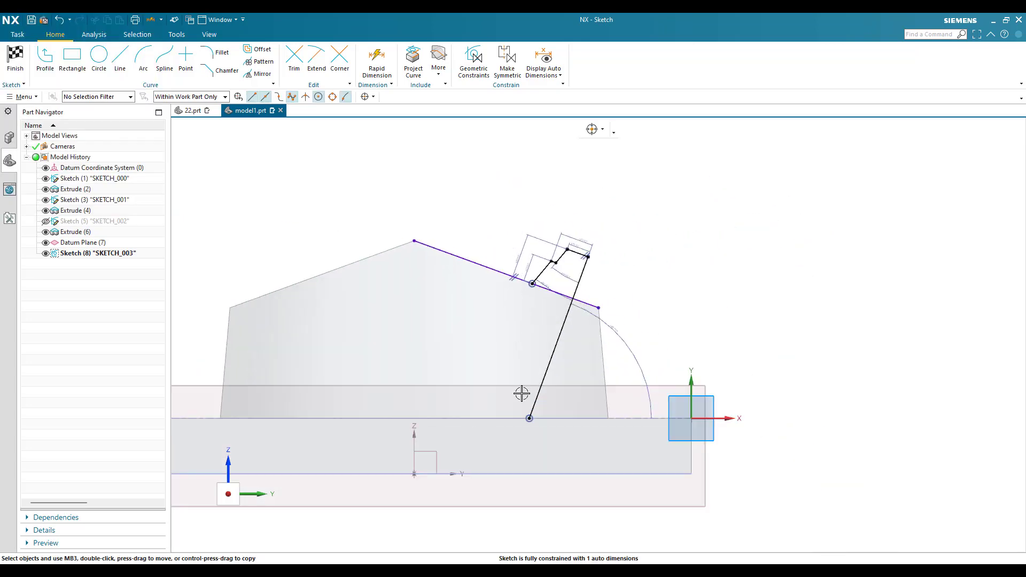
scroll(525, 401, "up", 1)
scroll(559, 324, "down", 2)
scroll(542, 403, "up", 4)
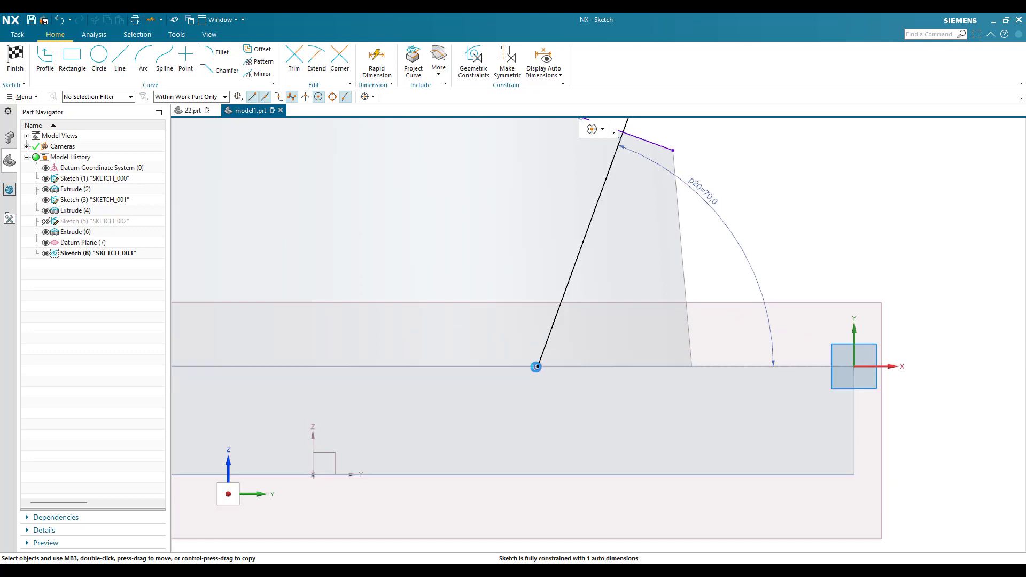
key("d")
left_click(537, 367)
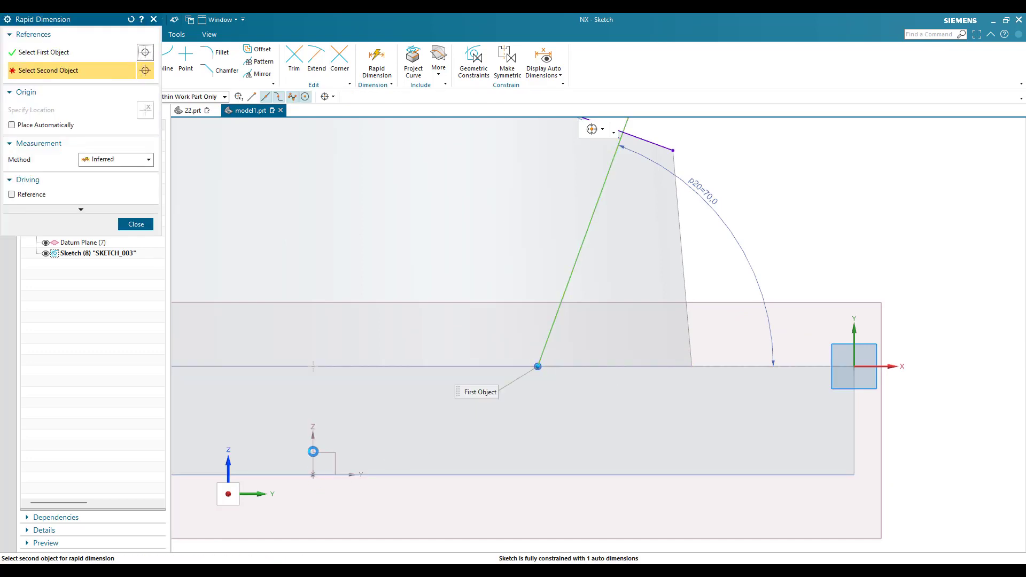
left_click(314, 453)
left_click(476, 516)
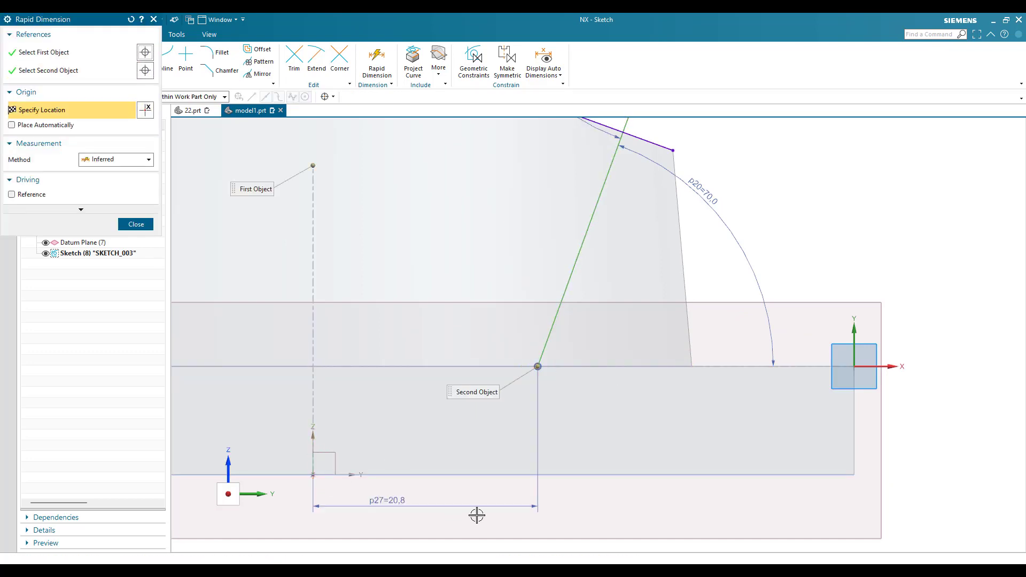
type("15")
key("Return")
key("Escape")
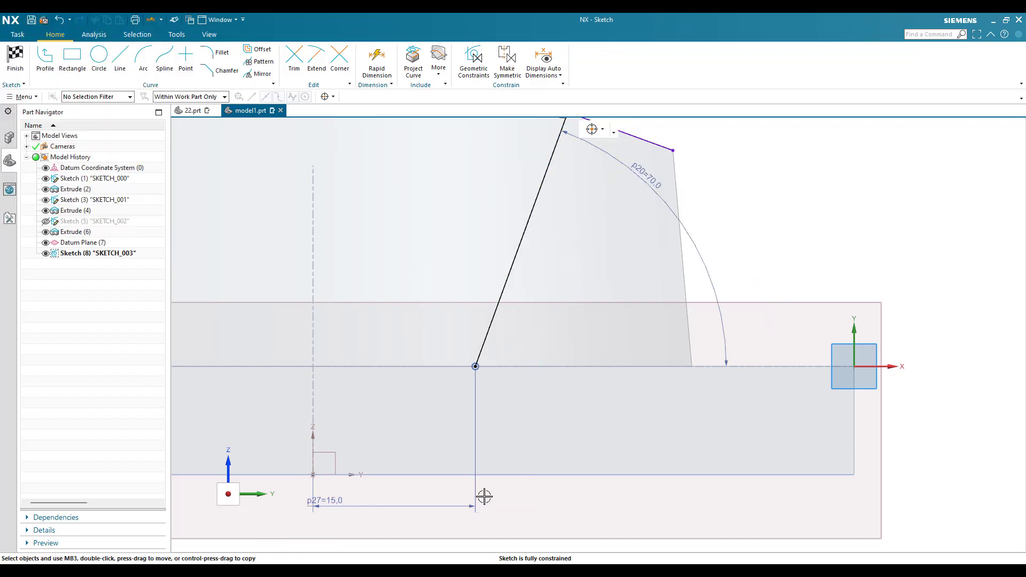
Check the dimensioned boss profile and finish the sketch
scroll(484, 496, "down", 2)
scroll(571, 234, "up", 3)
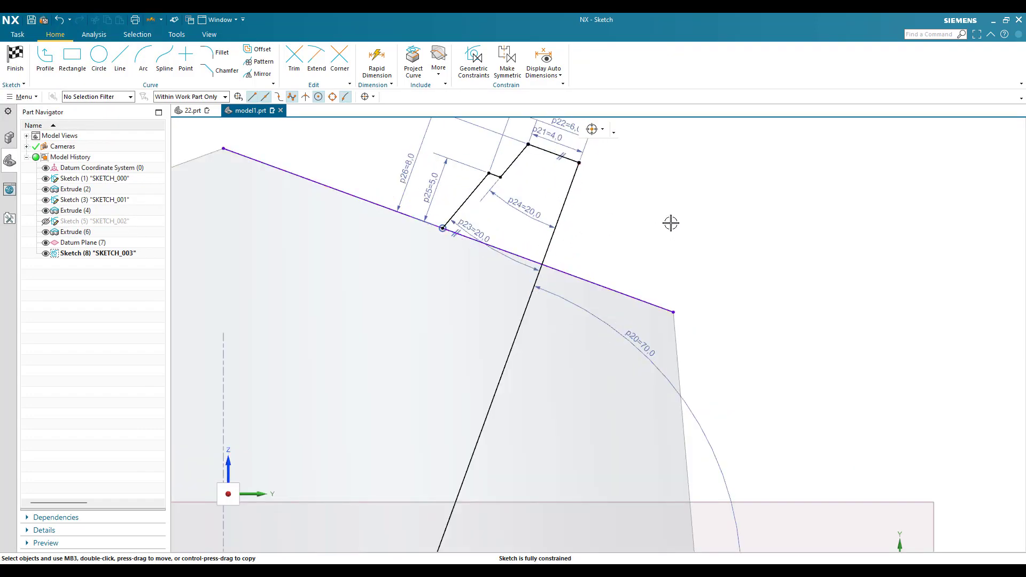
scroll(582, 359, "down", 3)
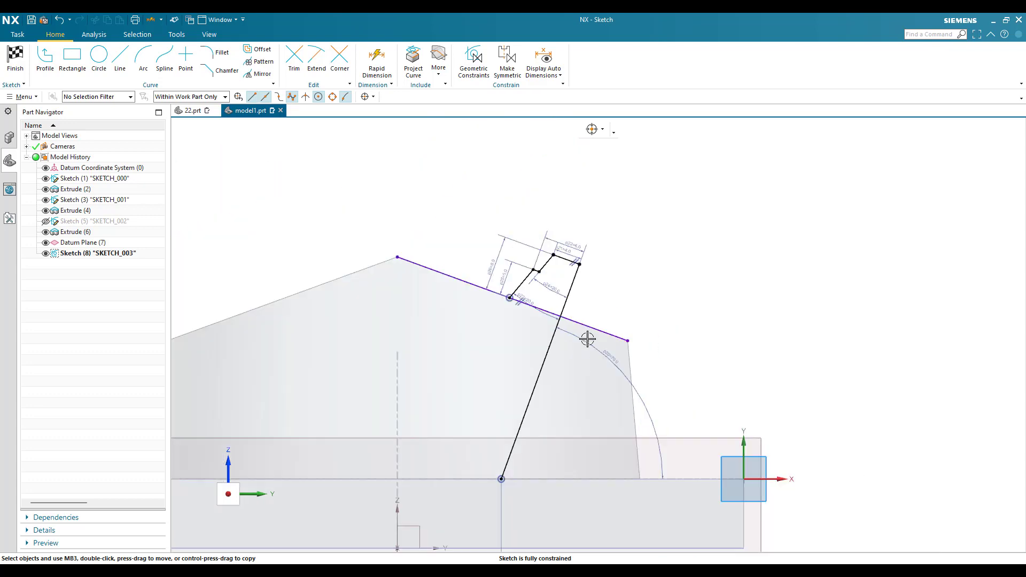
scroll(586, 293, "up", 4)
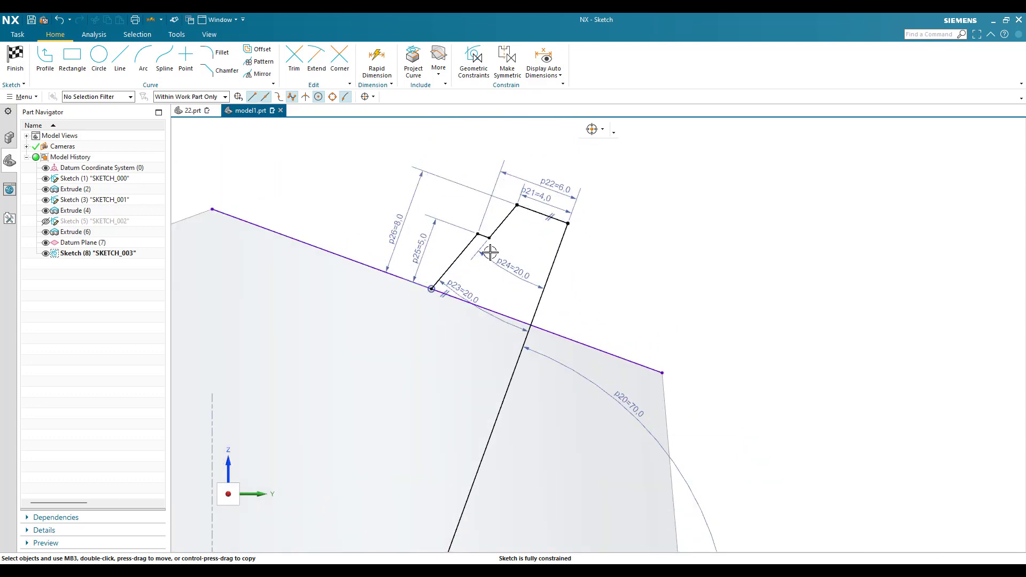
scroll(488, 245, "up", 2)
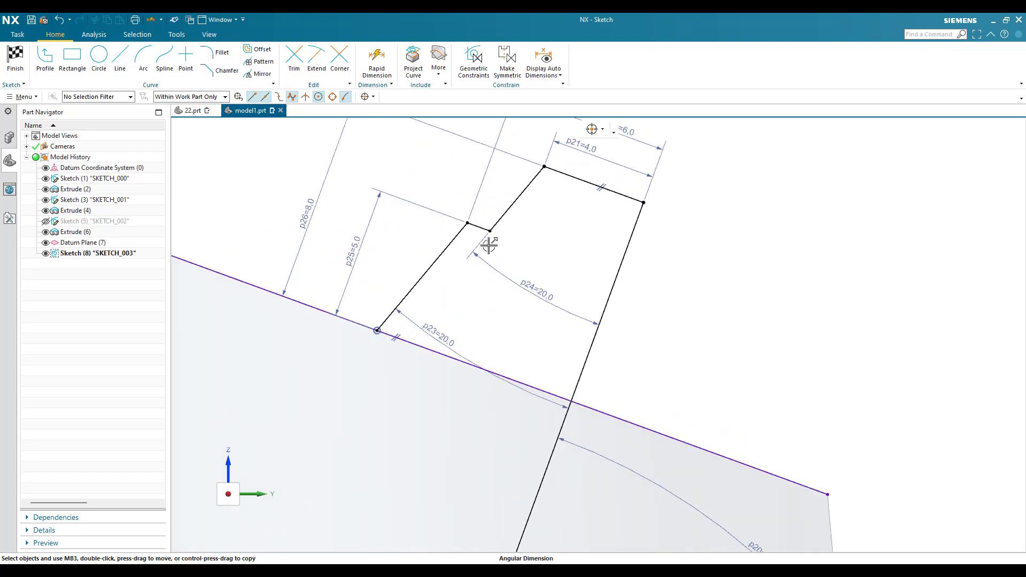
left_click(15, 61)
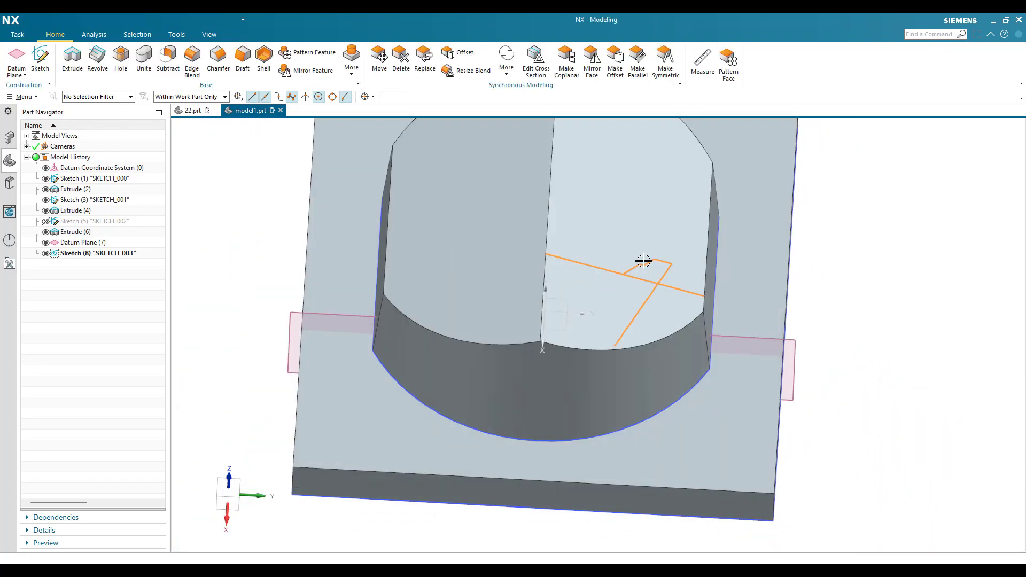
Start a Revolve using the closed stepped profile, bounded by the center line and the sloped edge, as its section
scroll(644, 261, "up", 3)
middle_click_drag(630, 280, 620, 348)
key("Escape")
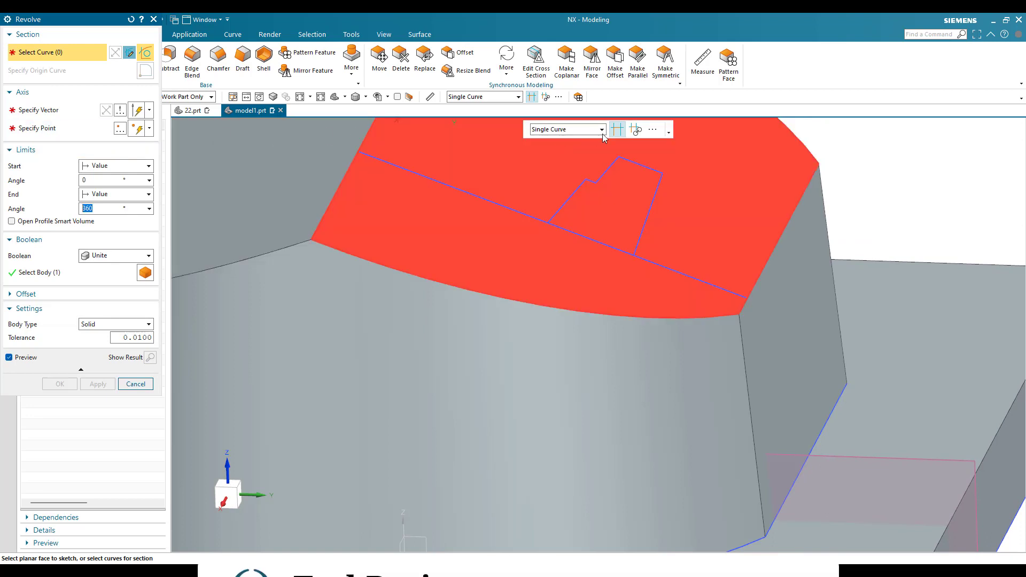
scroll(610, 158, "up", 5)
scroll(507, 252, "down", 3)
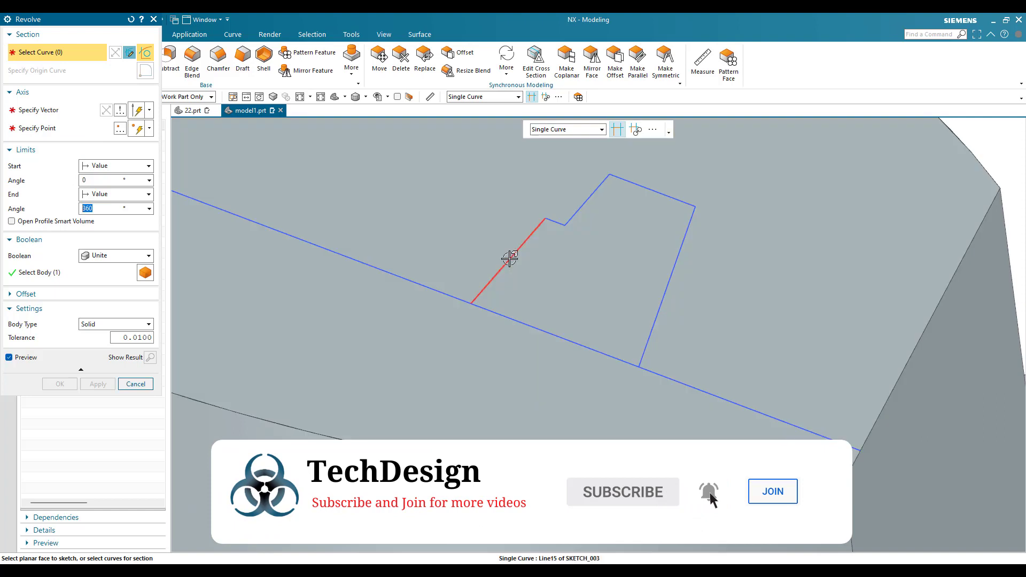
left_click(508, 258)
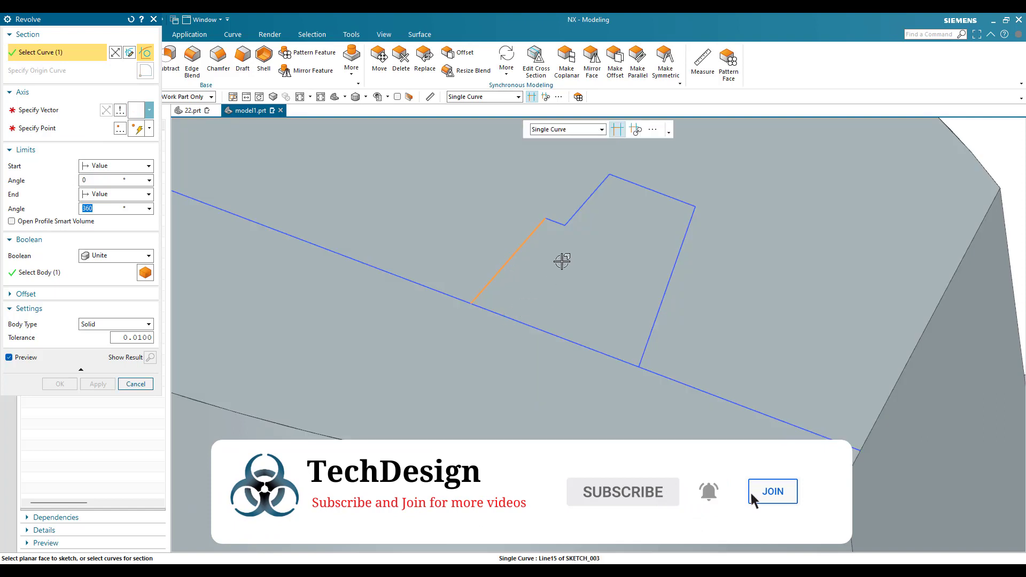
left_click(556, 223)
left_click(592, 198)
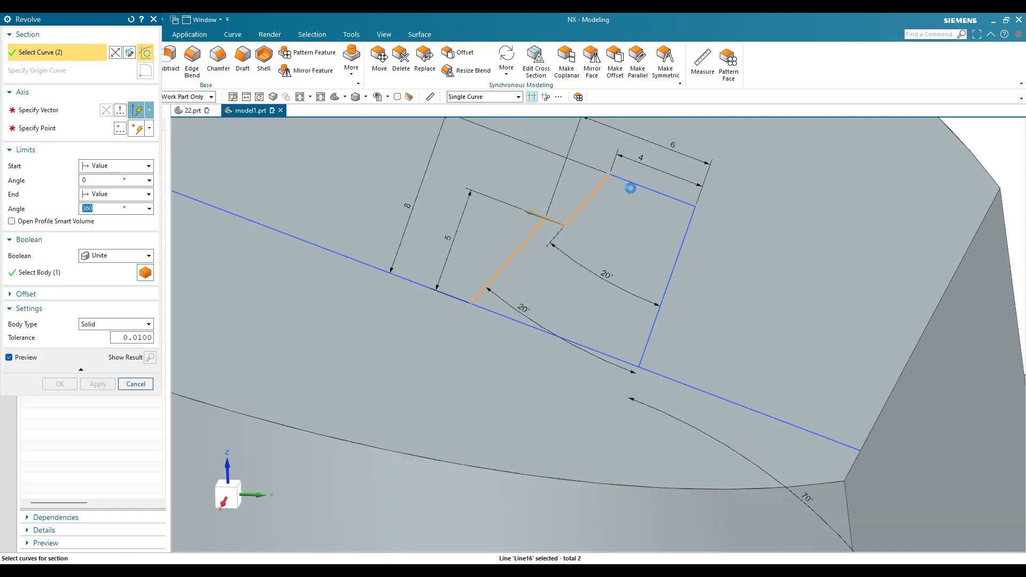
left_click(685, 229)
left_click(564, 337)
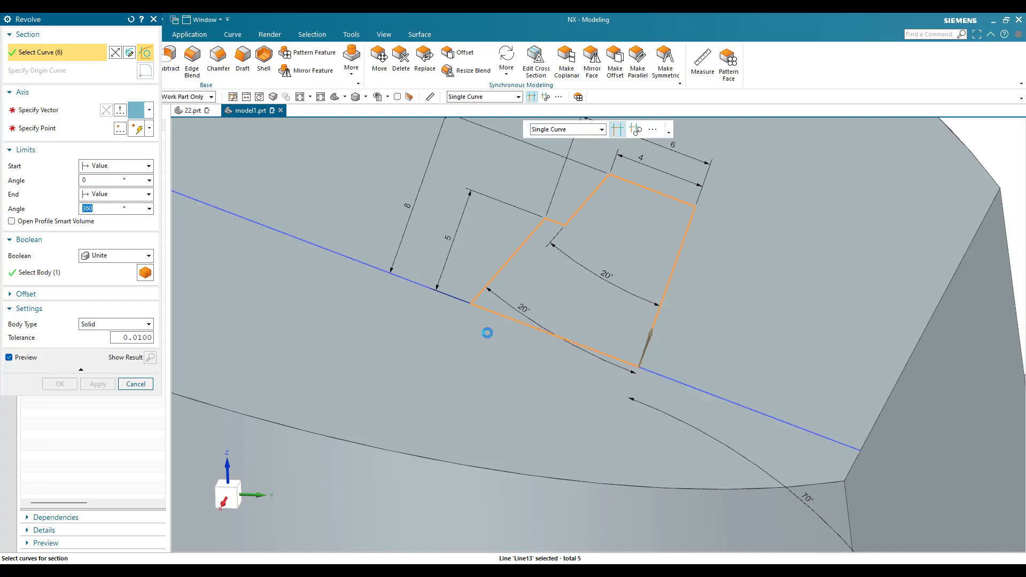
Revolve the section 360° about the slanted center line and unite the boss with the body
left_click(62, 114)
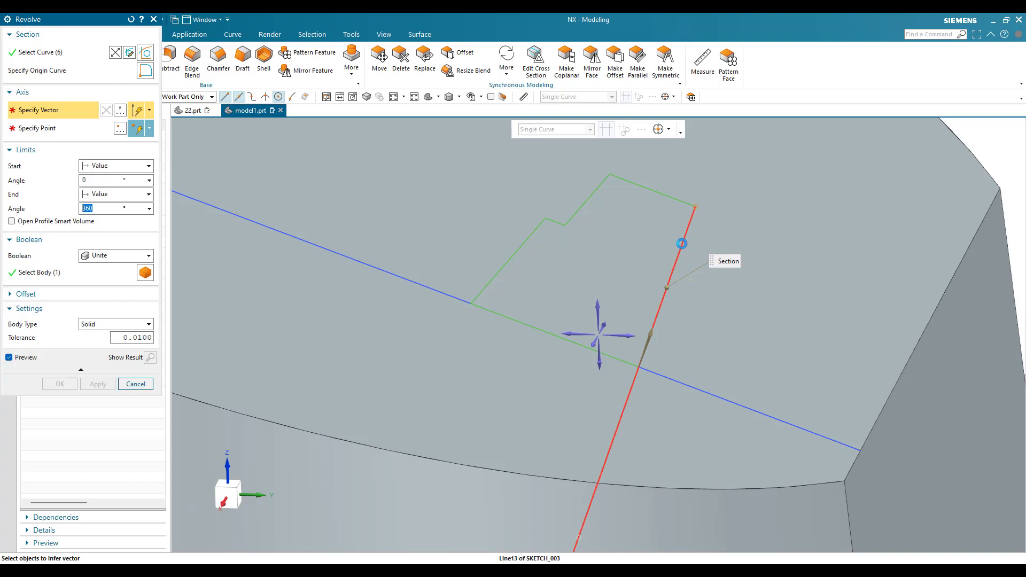
left_click(682, 241)
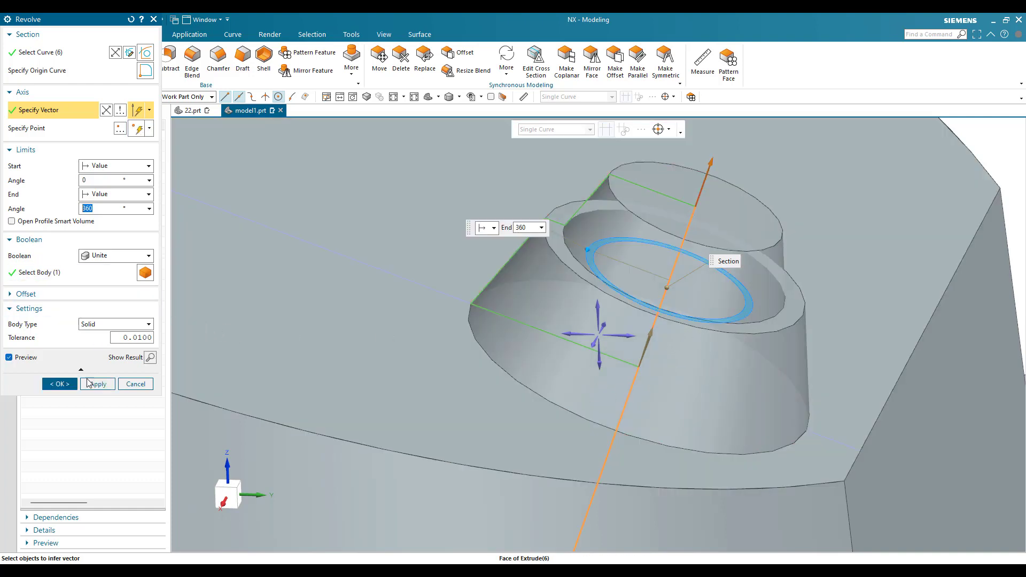
left_click(71, 384)
scroll(603, 297, "down", 4)
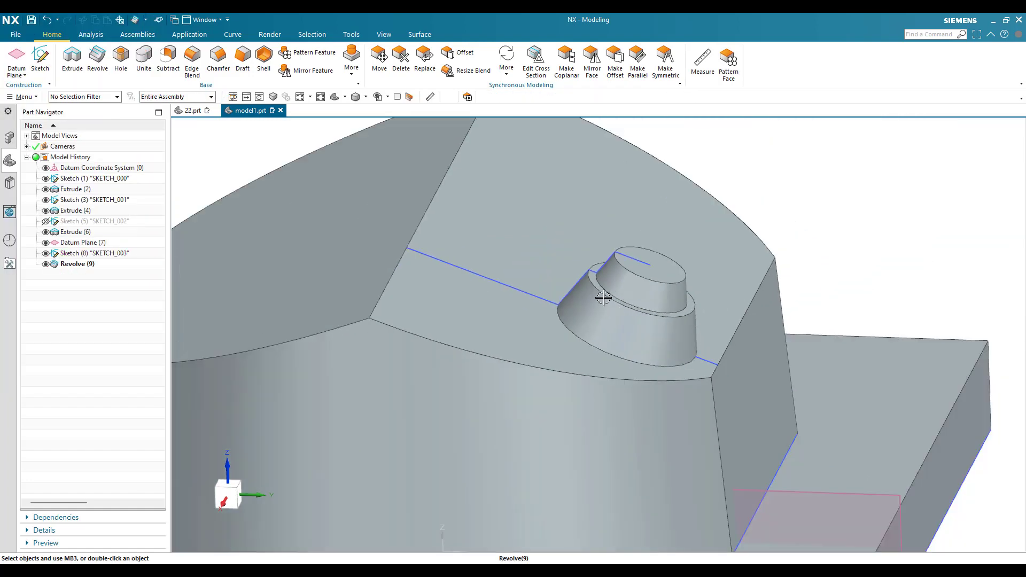
Blend the outer edges of the boss's ledge and top face with a 1 mm radius
middle_click_drag(602, 295, 559, 342)
scroll(426, 326, "down", 2)
scroll(492, 312, "up", 1)
scroll(491, 312, "up", 1)
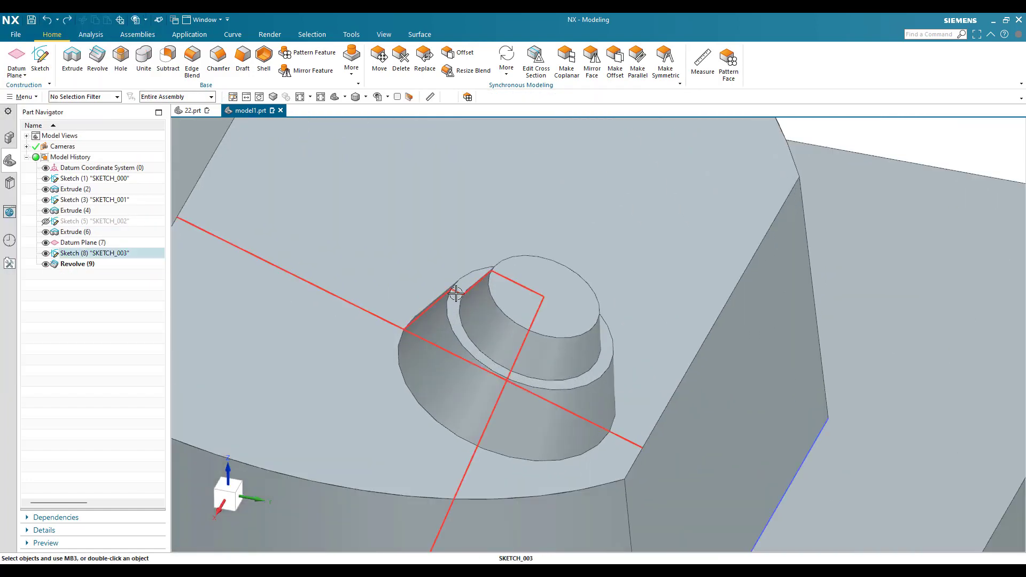
scroll(457, 293, "up", 2)
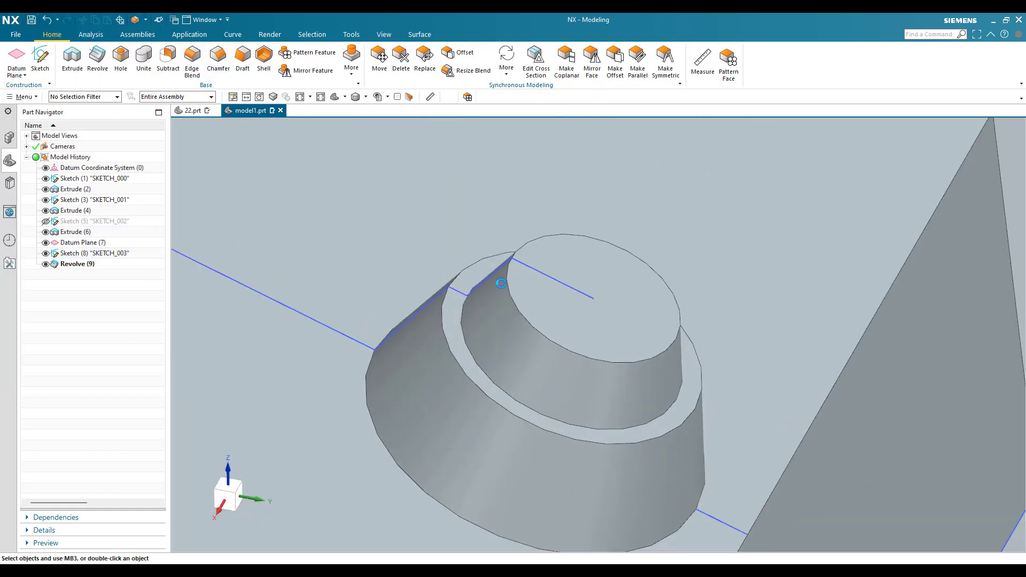
scroll(452, 323, "up", 2)
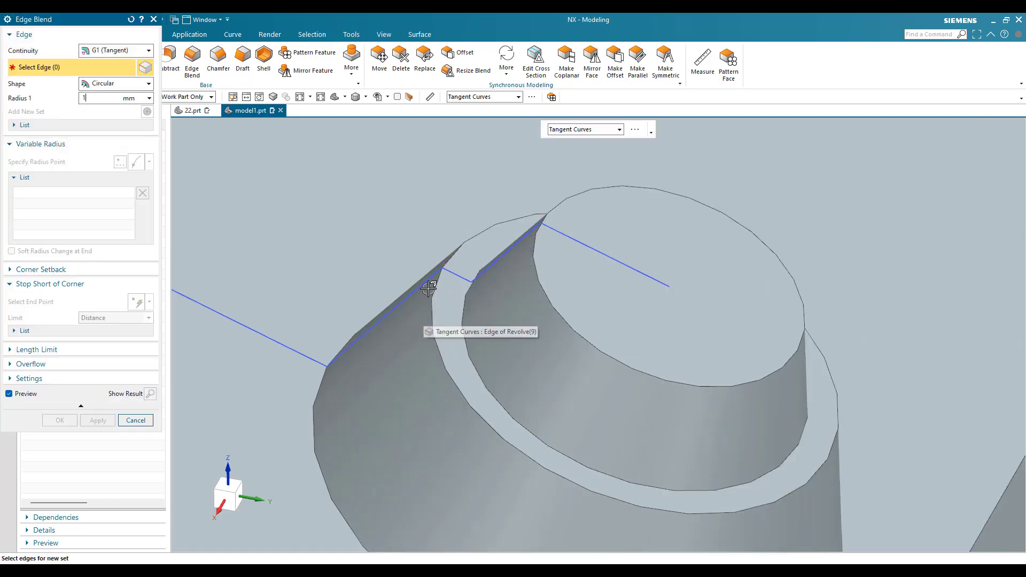
left_click(431, 315)
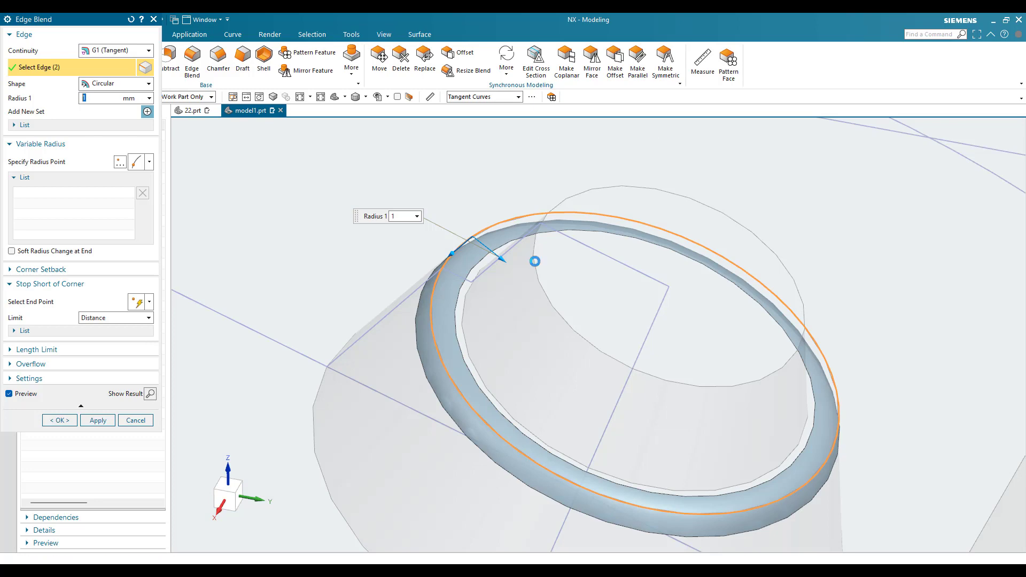
left_click(535, 255)
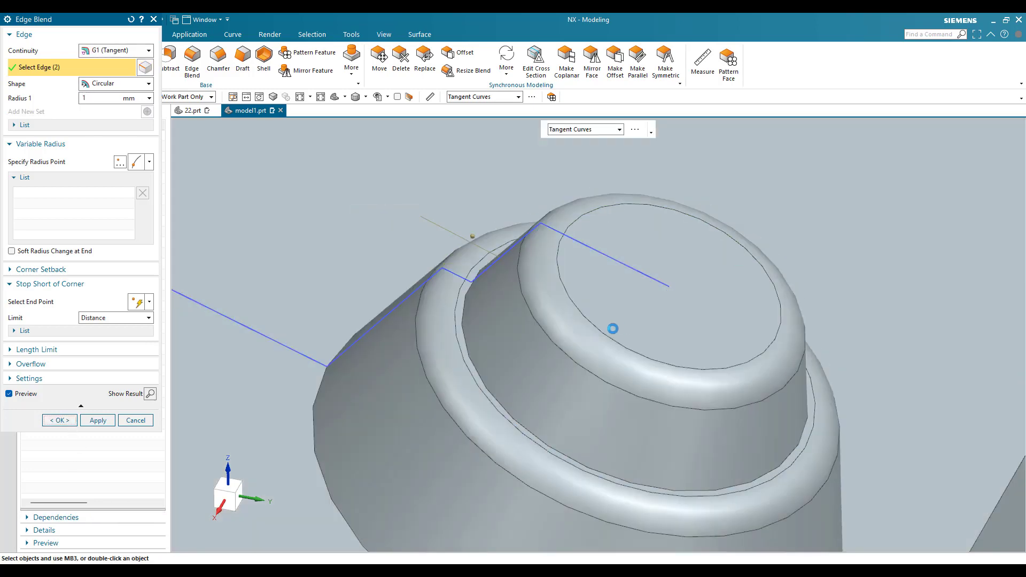
Mirror the revolved boss and its edge blend about the YZ plane of the datum coordinate system
scroll(579, 325, "down", 7)
mouse_move(474, 351)
middle_mouse_down()
mouse_move(444, 314)
mouse_move(473, 337)
middle_mouse_up()
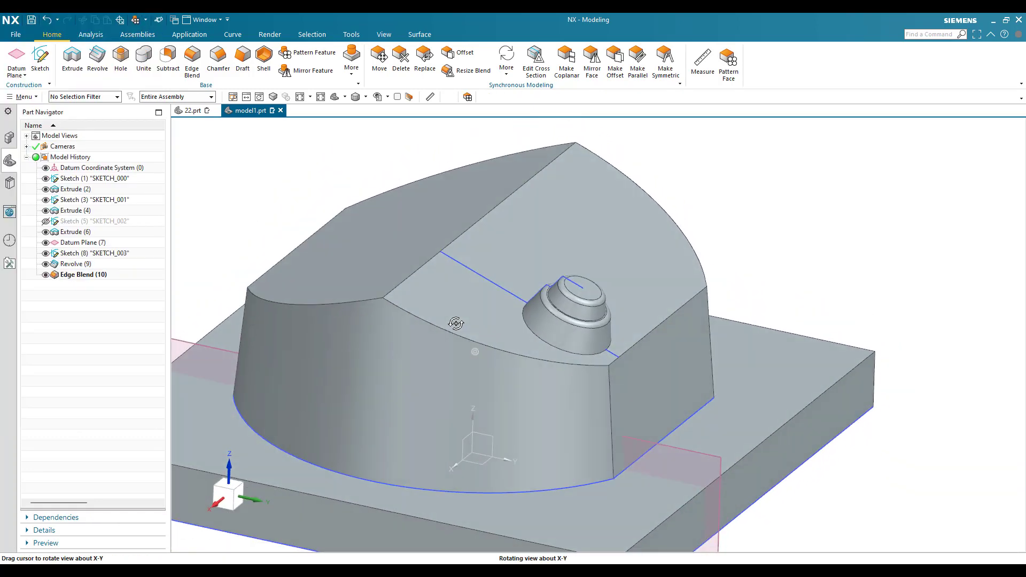
scroll(561, 321, "up", 3)
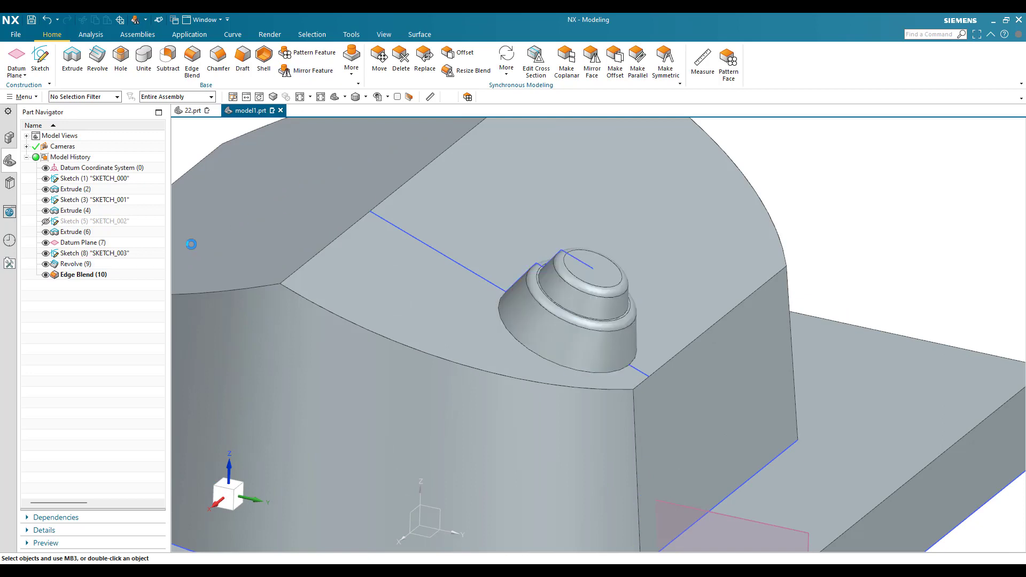
left_click(77, 265)
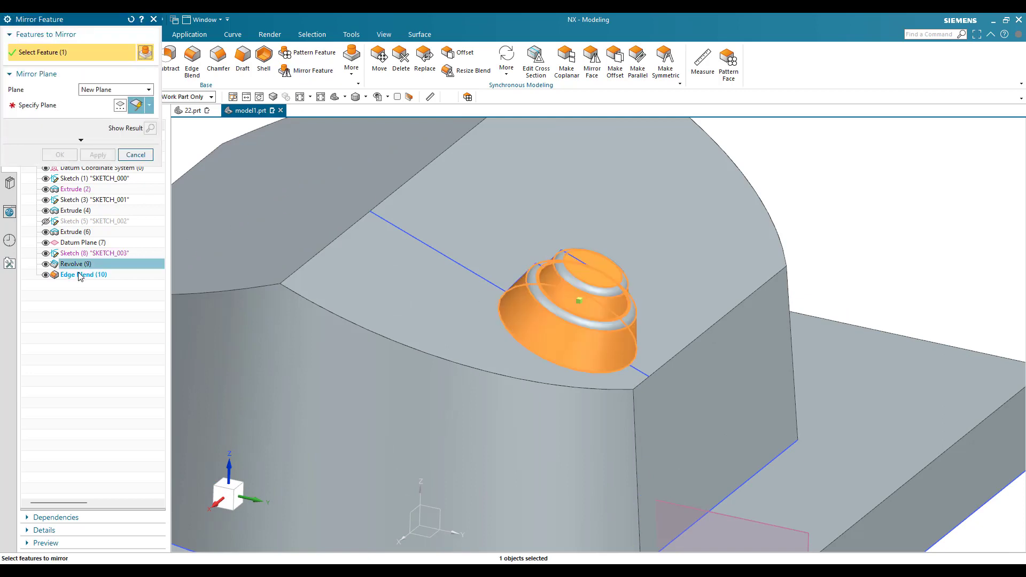
left_click(60, 109)
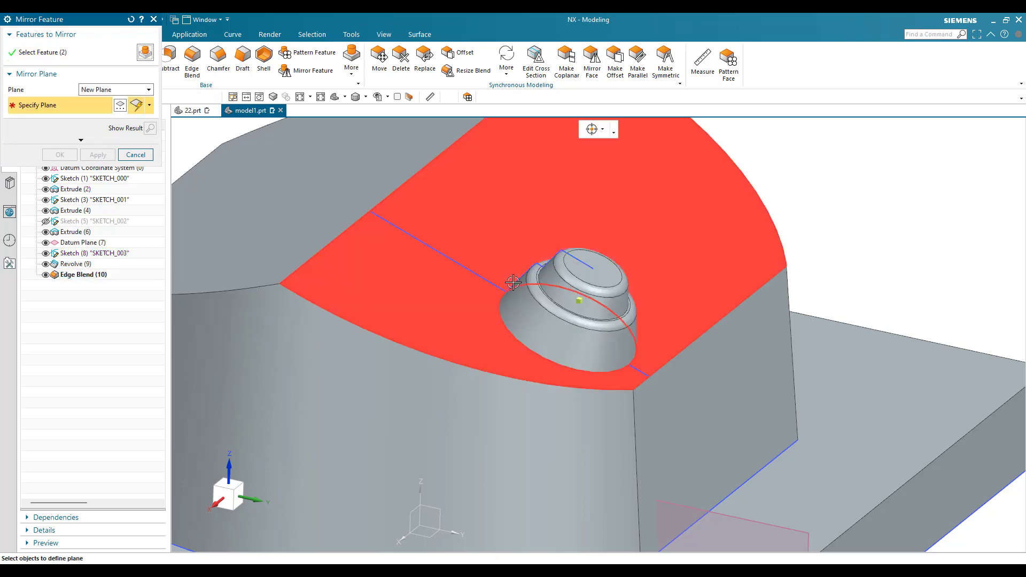
left_click(437, 511)
scroll(549, 355, "down", 5)
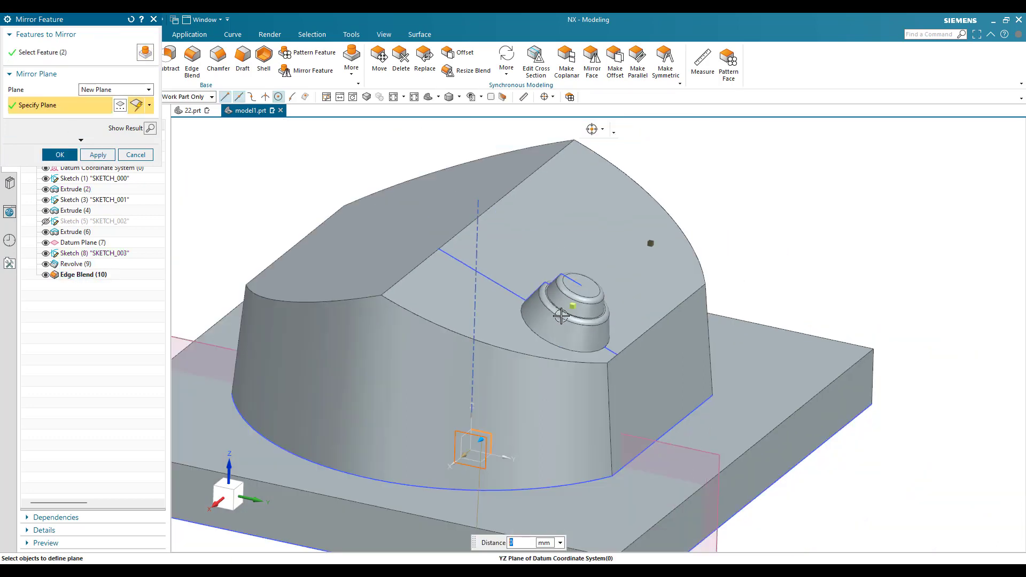
left_click(60, 155)
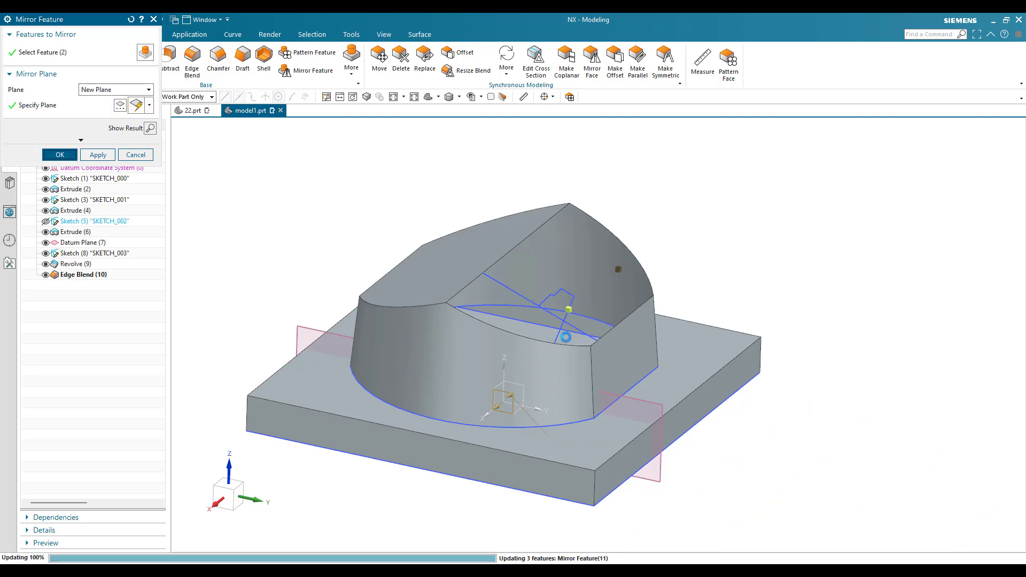
scroll(612, 270, "up", 3)
scroll(612, 270, "up", 5)
scroll(624, 252, "up", 2)
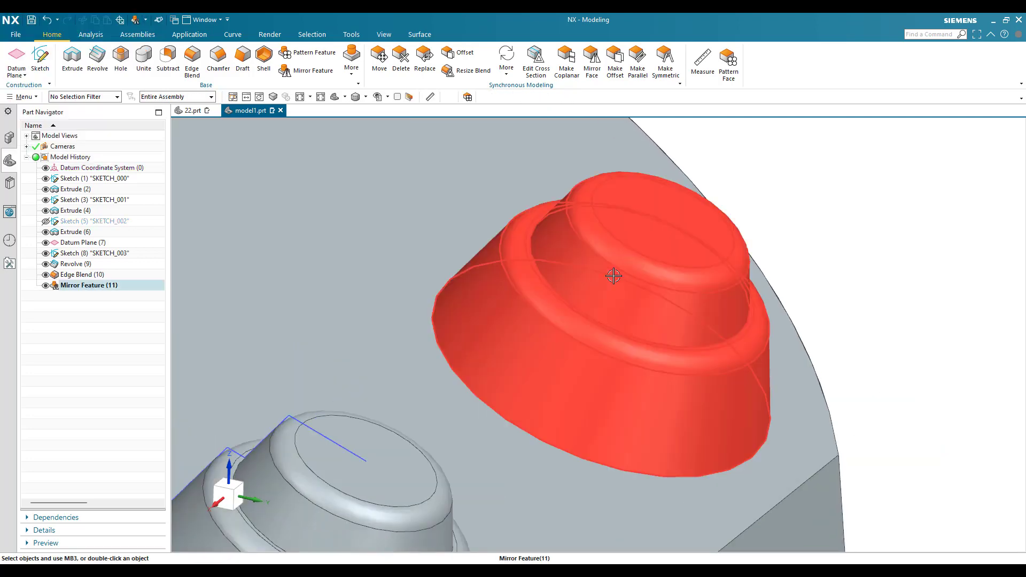
scroll(614, 274, "down", 4)
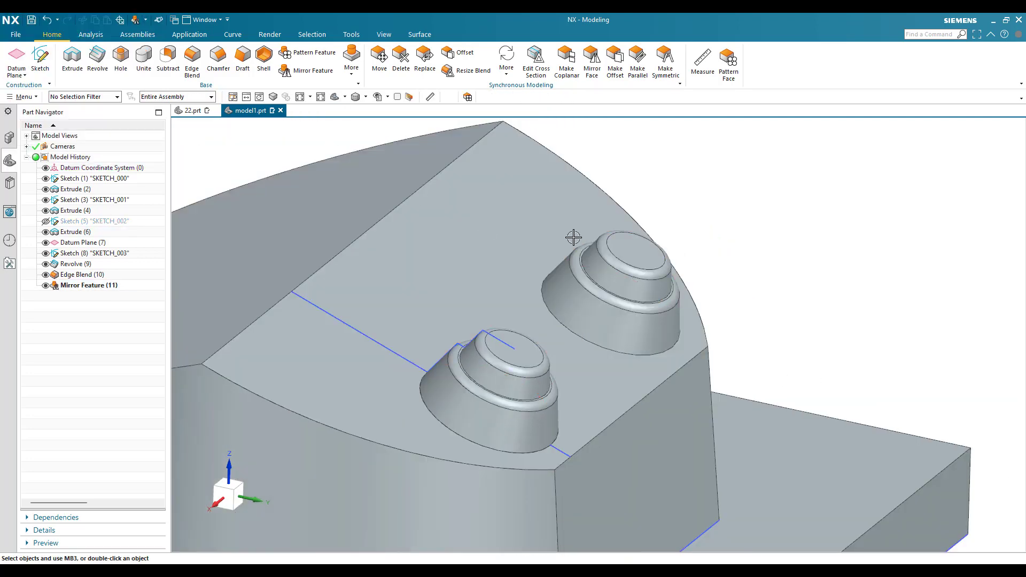
Mirror the revolved boss, its edge blend and the first mirrored boss about the XZ plane of the datum coordinate system
scroll(573, 237, "down", 3)
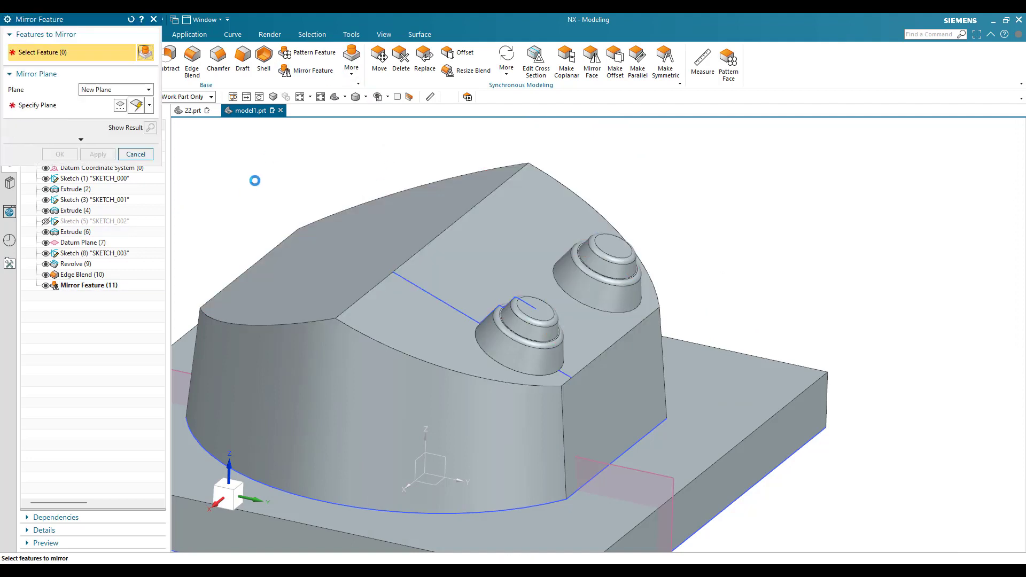
left_click(74, 286)
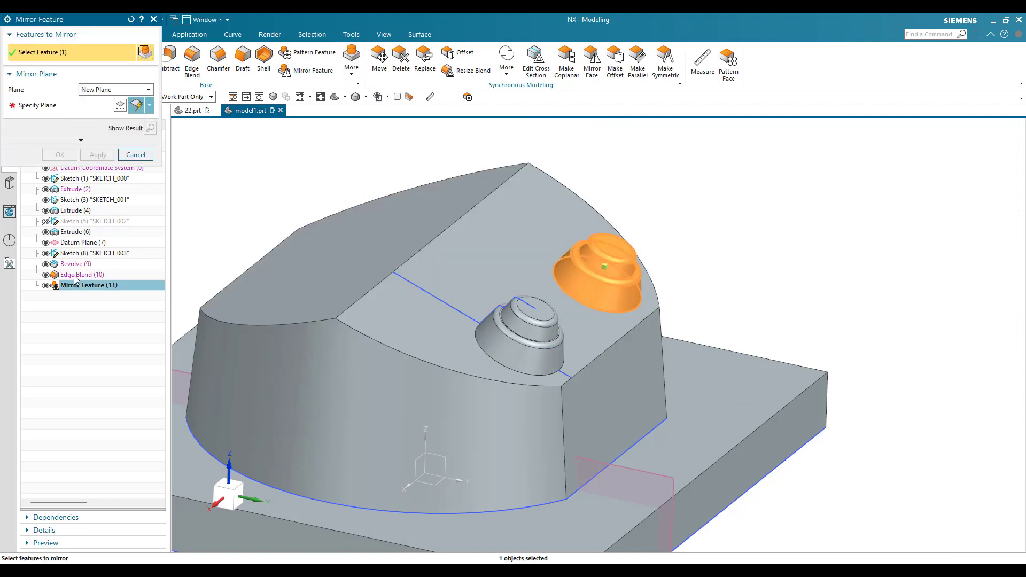
left_click(76, 274, "ctrl")
left_click(75, 264, "ctrl")
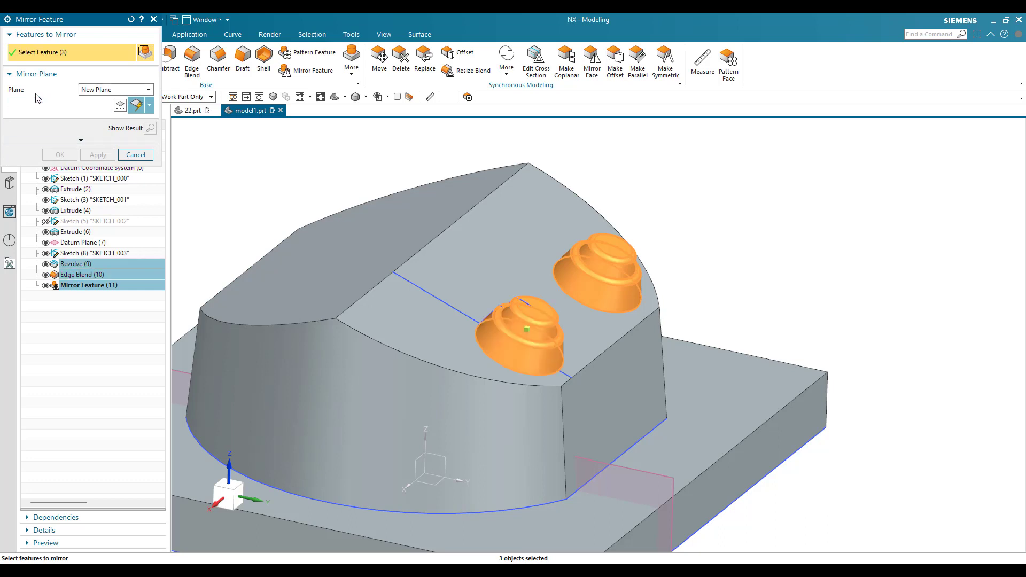
left_click(36, 105)
scroll(465, 299, "down", 1)
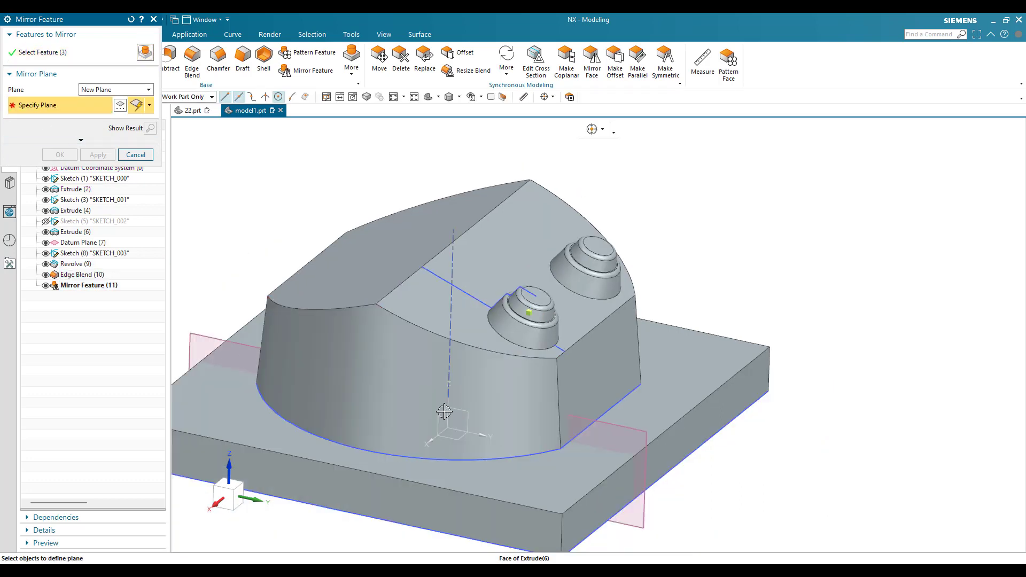
scroll(443, 417, "up", 3)
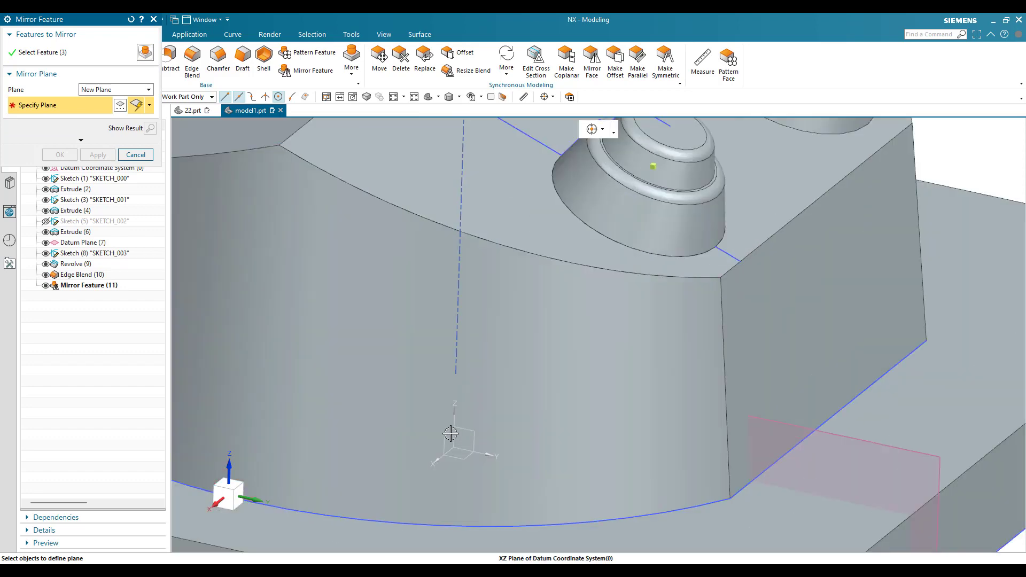
middle_click_drag(446, 437, 479, 440)
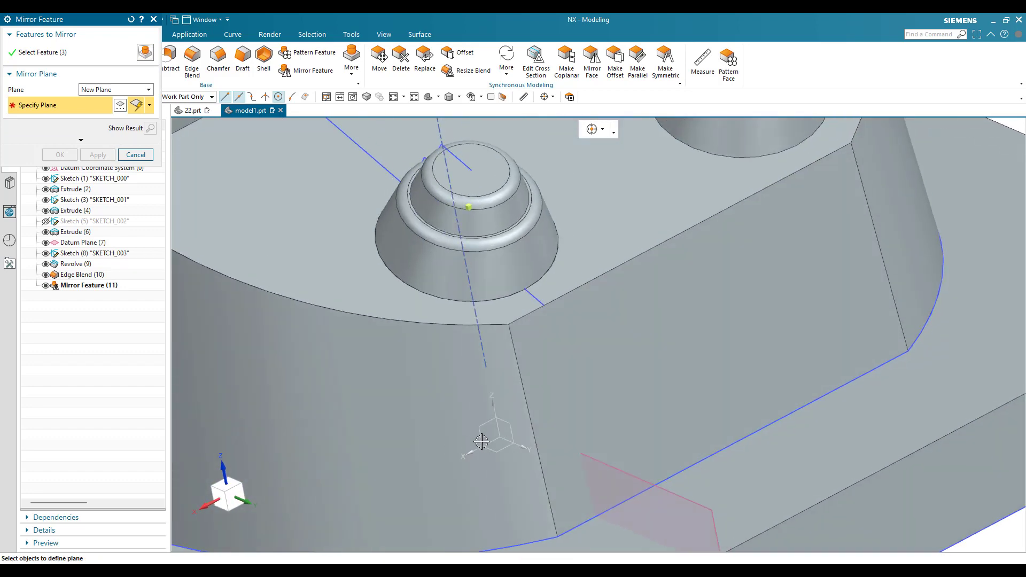
scroll(535, 387, "down", 4)
middle_click_drag(506, 394, 522, 366)
left_click(498, 387)
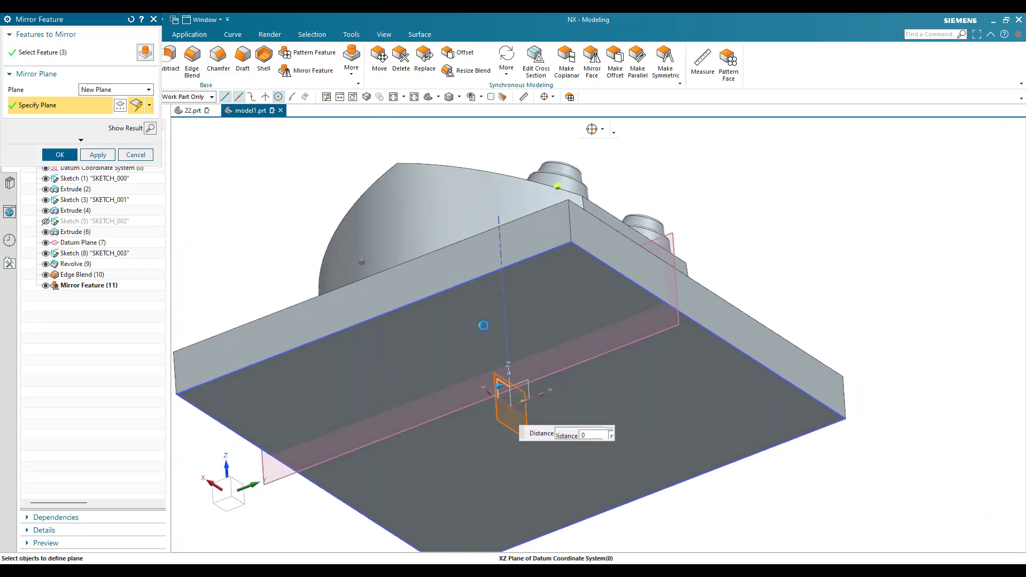
key("Home")
left_click(65, 155)
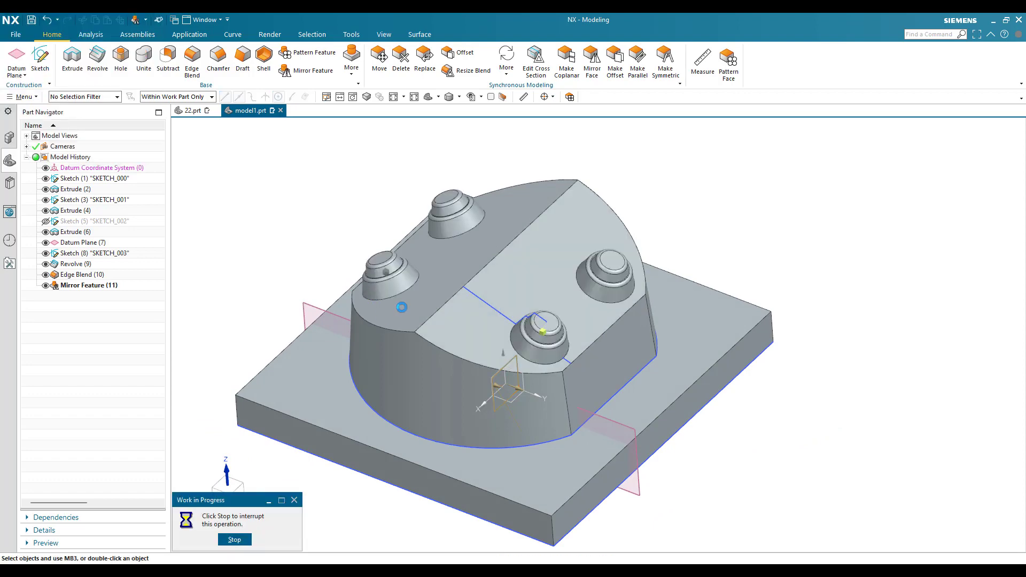
scroll(388, 285, "up", 3)
scroll(453, 277, "down", 3)
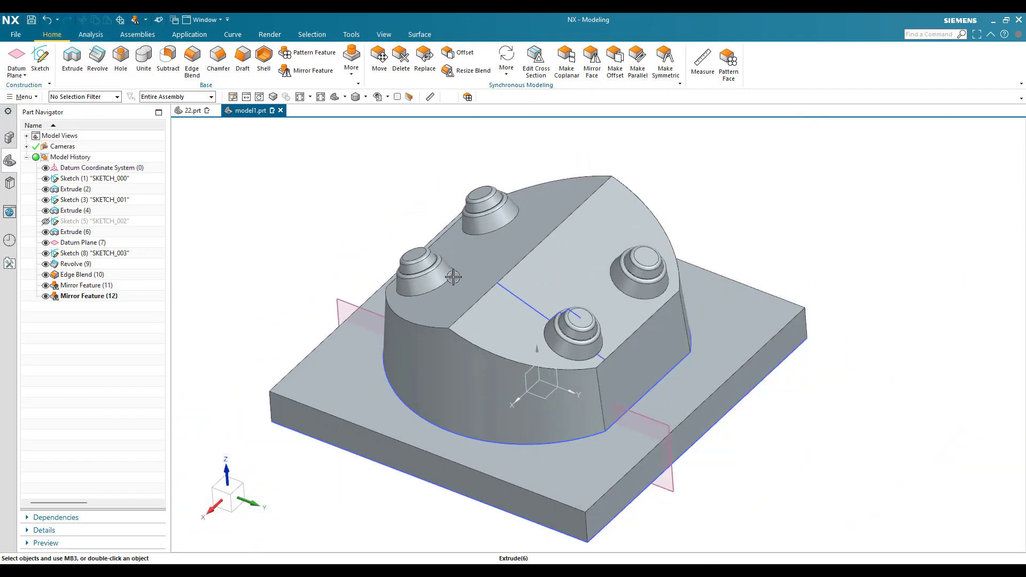
Check the radii in reference drawing 22 and start an edge blend on the gabled top's ridge edge with a 10 mm radius
key("alt+Tab")
scroll(465, 290, "down", 5)
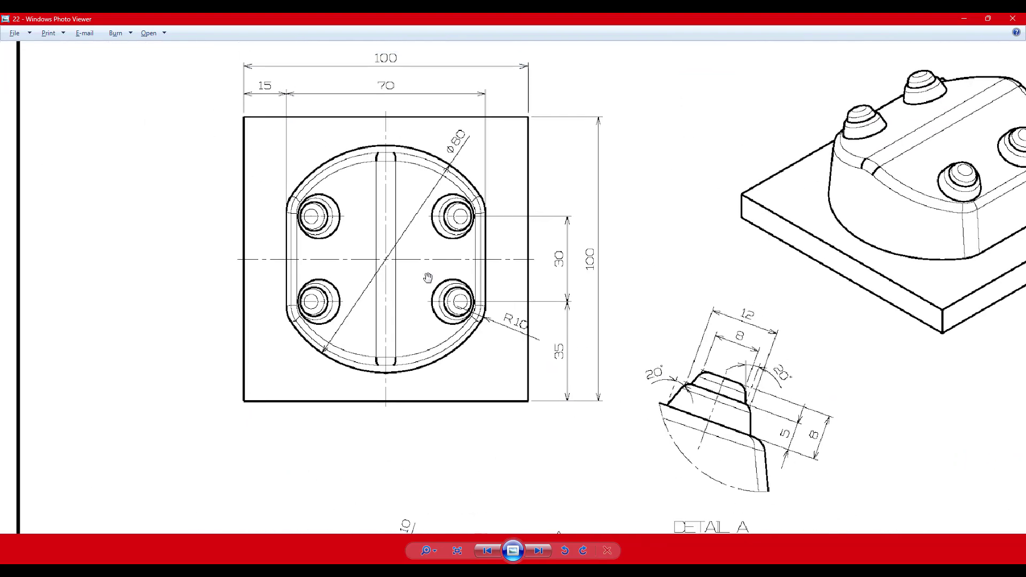
left_click_drag(429, 338, 403, 272)
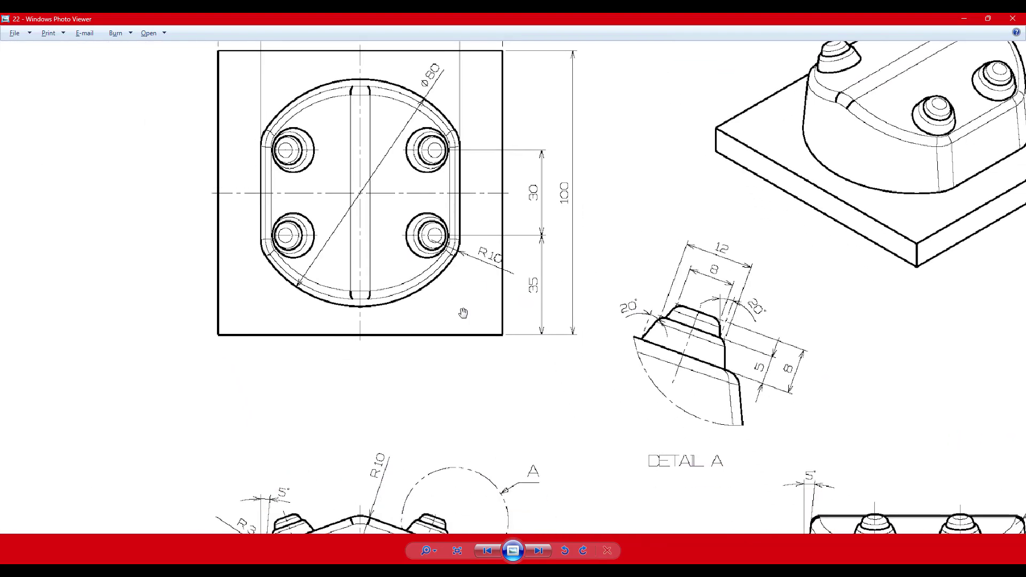
left_click_drag(448, 327, 415, 185)
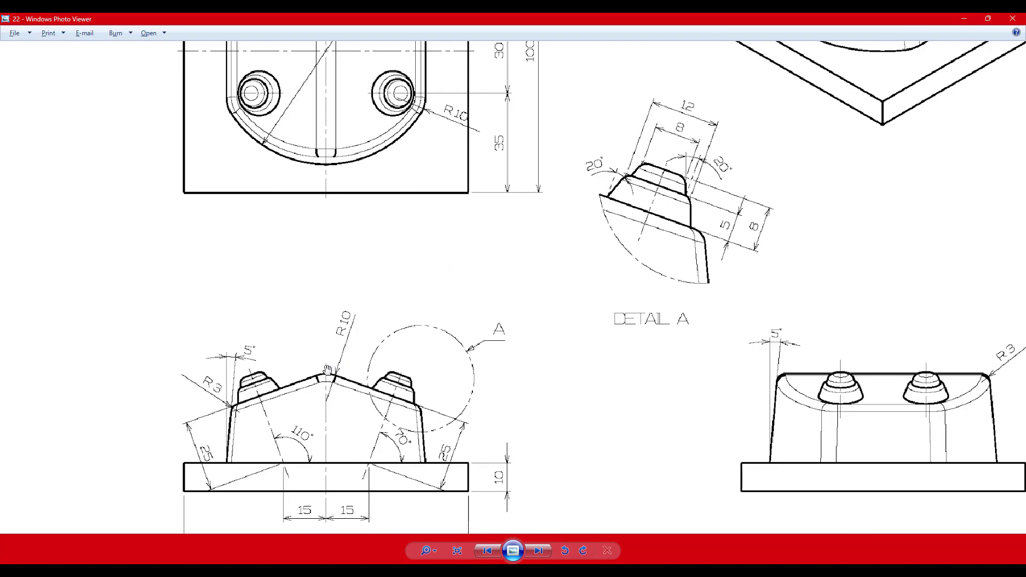
key("alt+Tab")
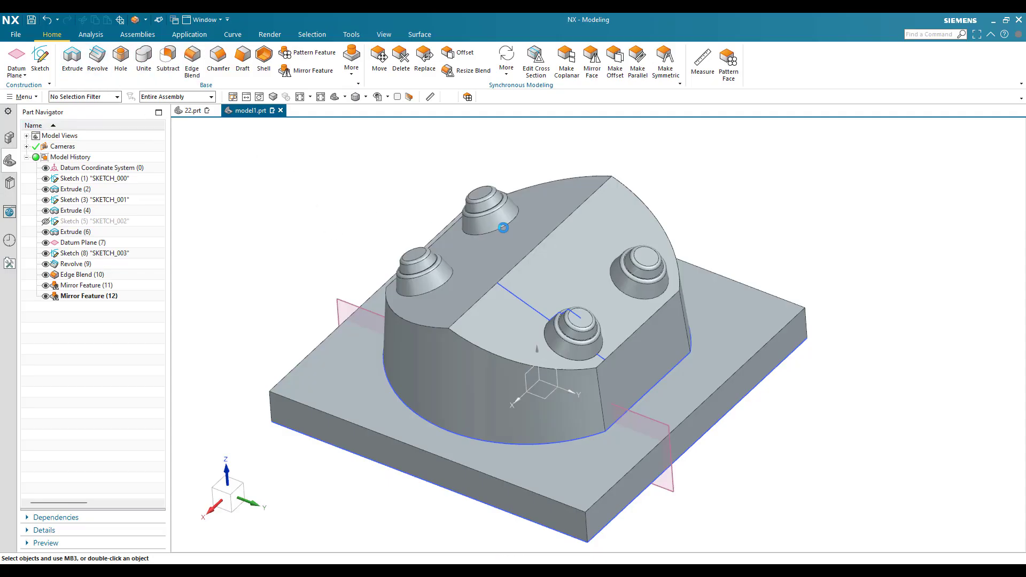
key("b")
left_click(523, 258)
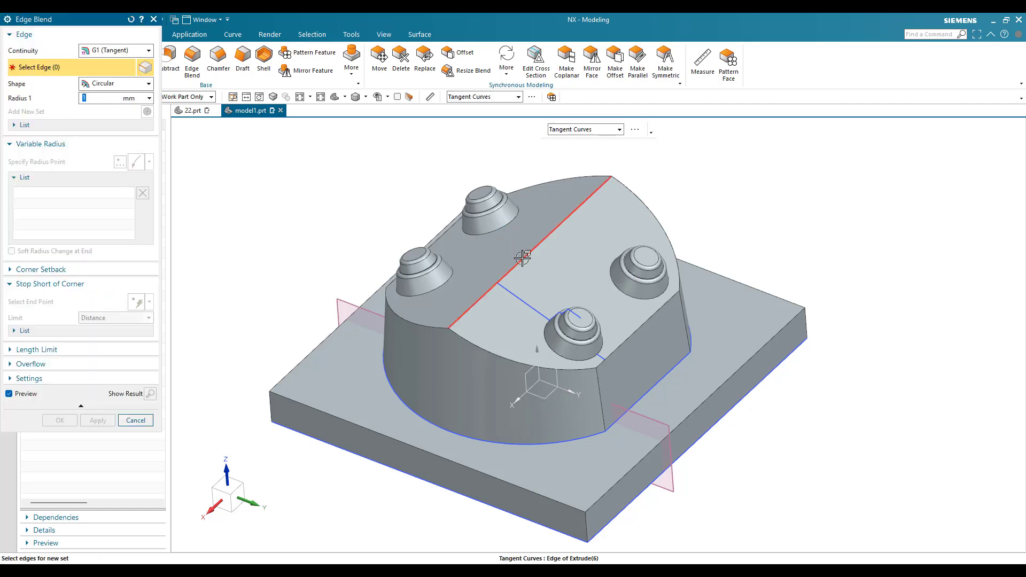
type("10")
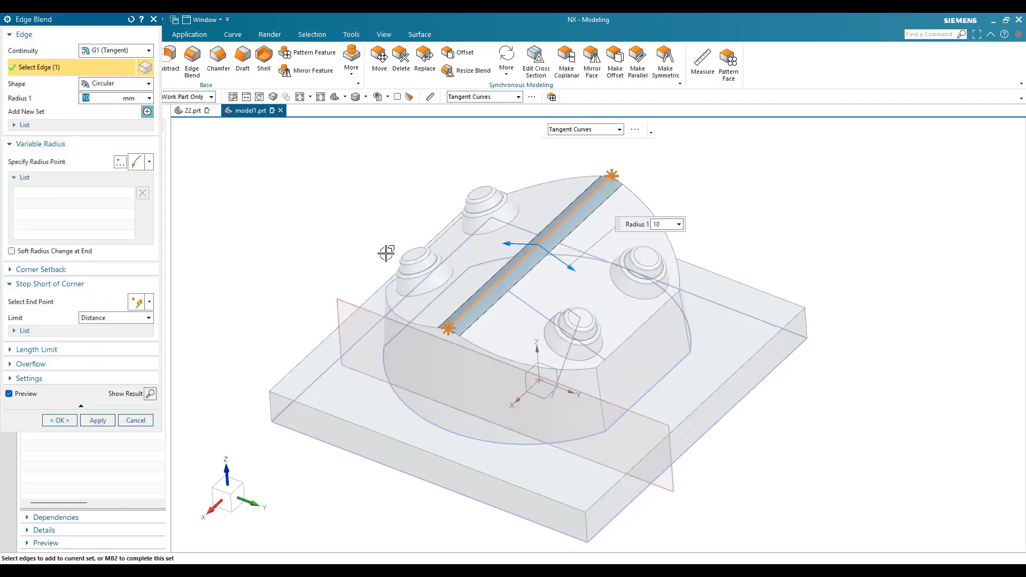
Add the raised body's four upright corner edges to the 10 mm blend and apply it
left_click(602, 396)
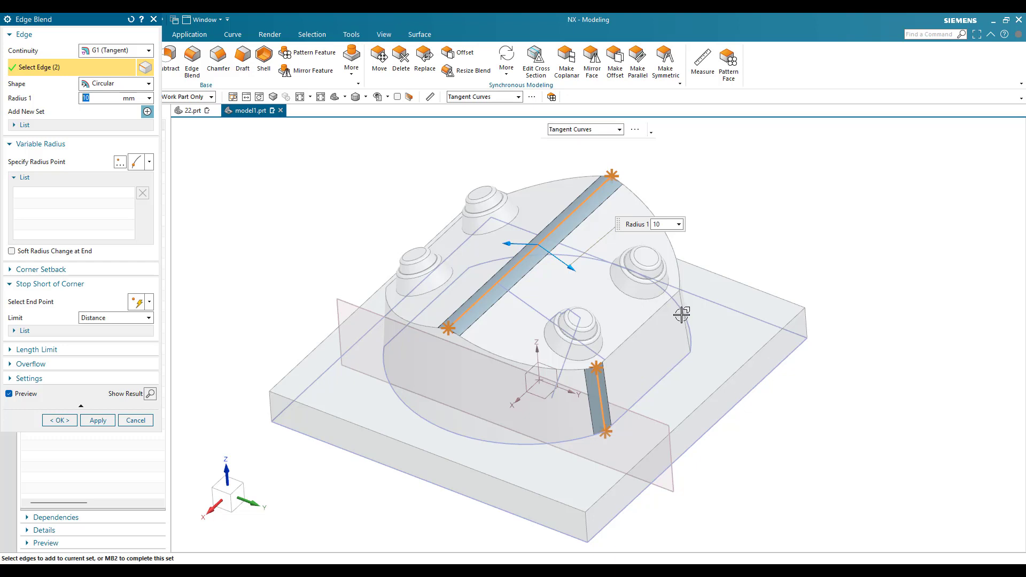
left_click(681, 304)
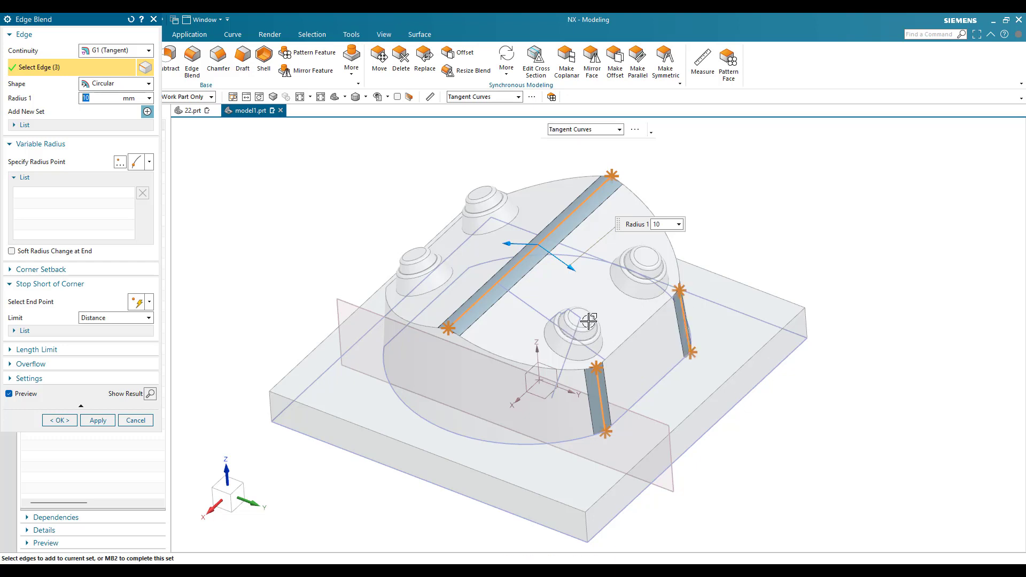
middle_click_drag(636, 347, 643, 343)
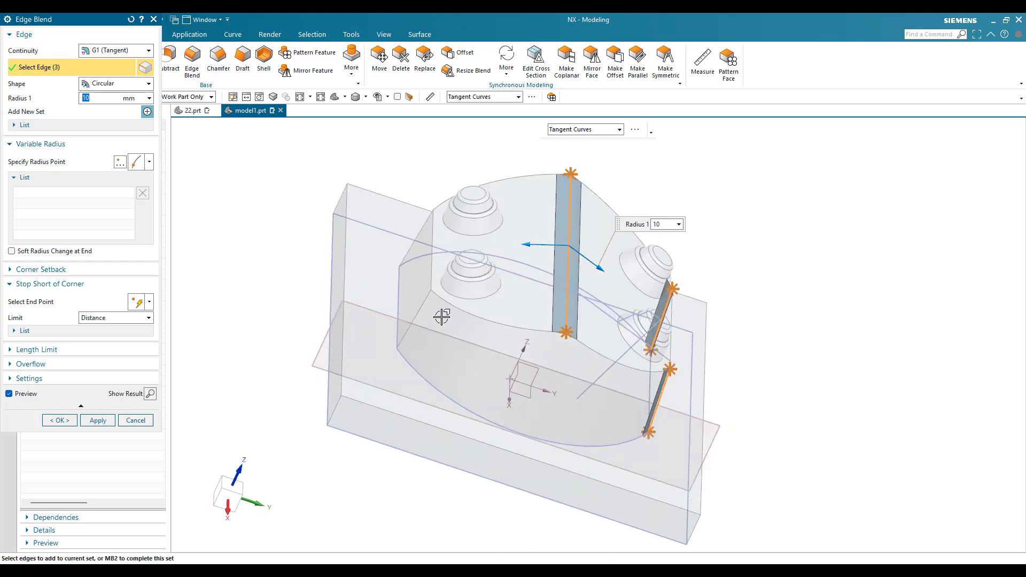
left_click(426, 300)
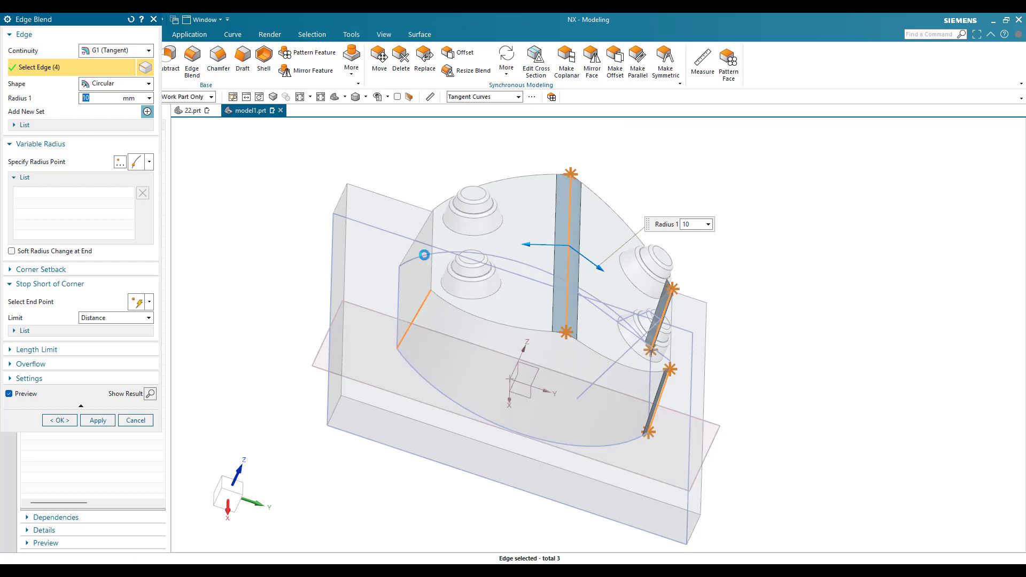
left_click(425, 227)
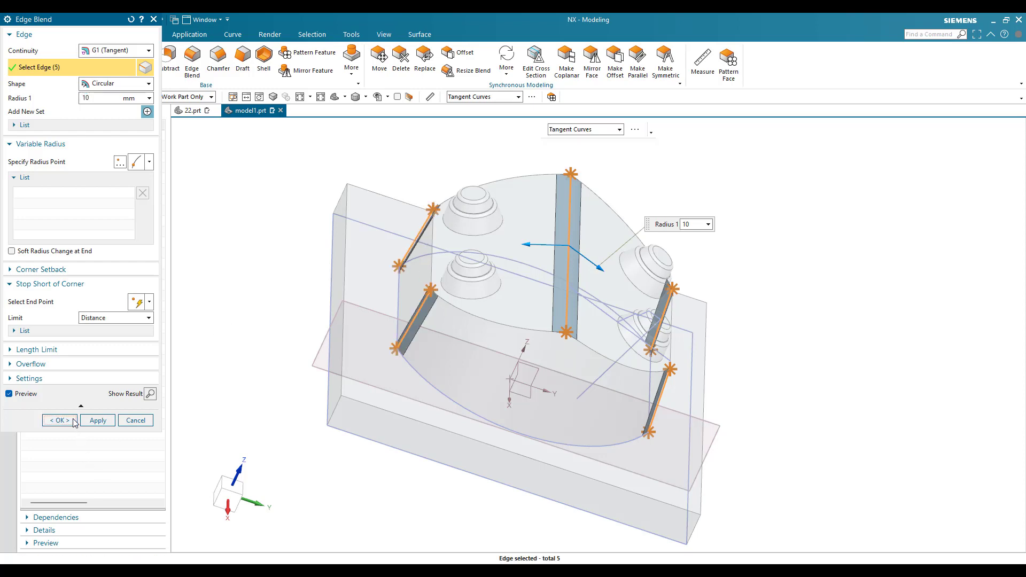
left_click(74, 421)
Look up the R3 callouts in the reference drawing and blend the raised body's entire top perimeter with a 3 mm radius
key("alt+Tab")
mouse_move(372, 401)
left_mouse_down()
mouse_move(368, 369)
mouse_move(401, 513)
left_mouse_up()
left_click_drag(377, 340, 361, 416)
mouse_move(574, 331)
left_mouse_down()
mouse_move(453, 294)
mouse_move(408, 222)
left_mouse_up()
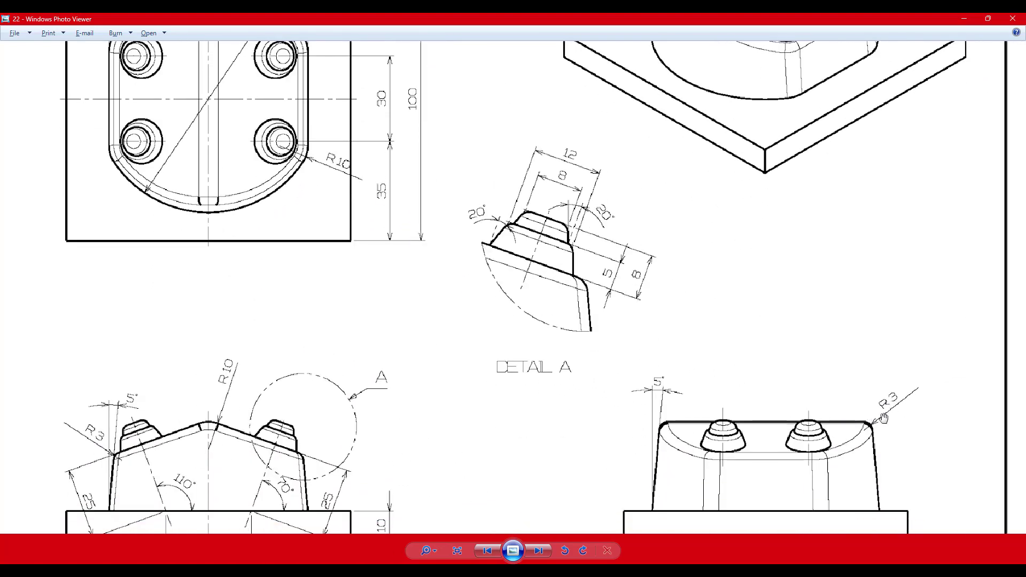
key("alt+Tab")
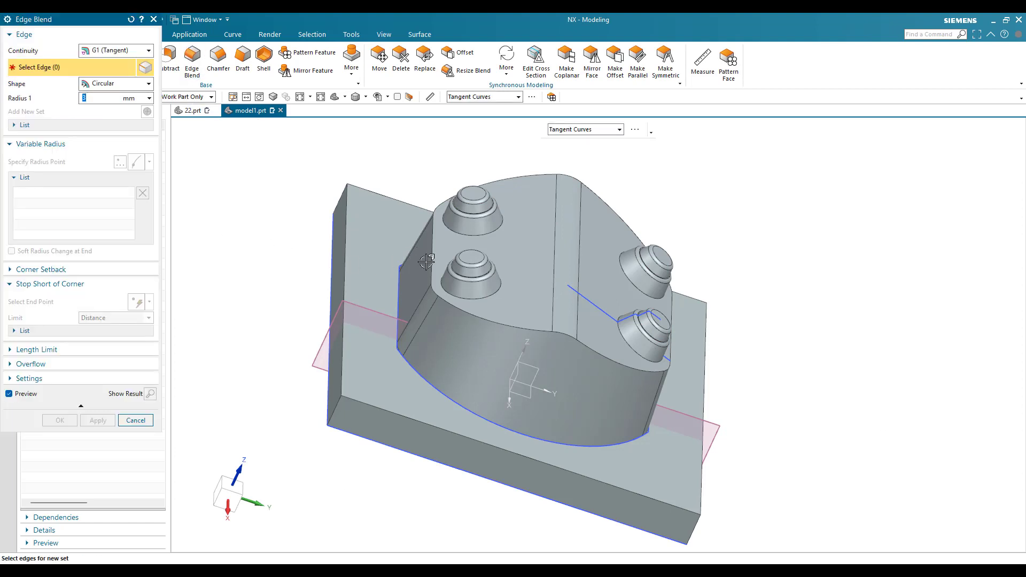
left_click(456, 304)
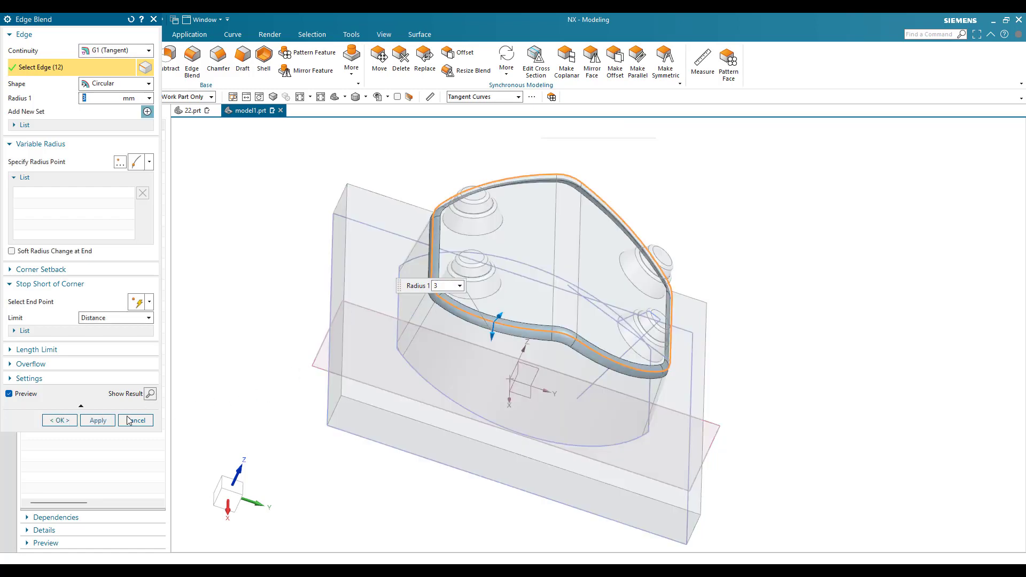
left_click(59, 420)
Compare the blended model with the whole of reference drawing 22 in Windows Photo Viewer, checking for any remaining details
mouse_move(272, 357)
middle_mouse_down()
mouse_move(240, 346)
mouse_move(259, 341)
mouse_move(240, 335)
mouse_move(236, 347)
mouse_move(247, 354)
mouse_move(252, 344)
middle_mouse_up()
key("alt+Tab")
scroll(439, 303, "down", 3)
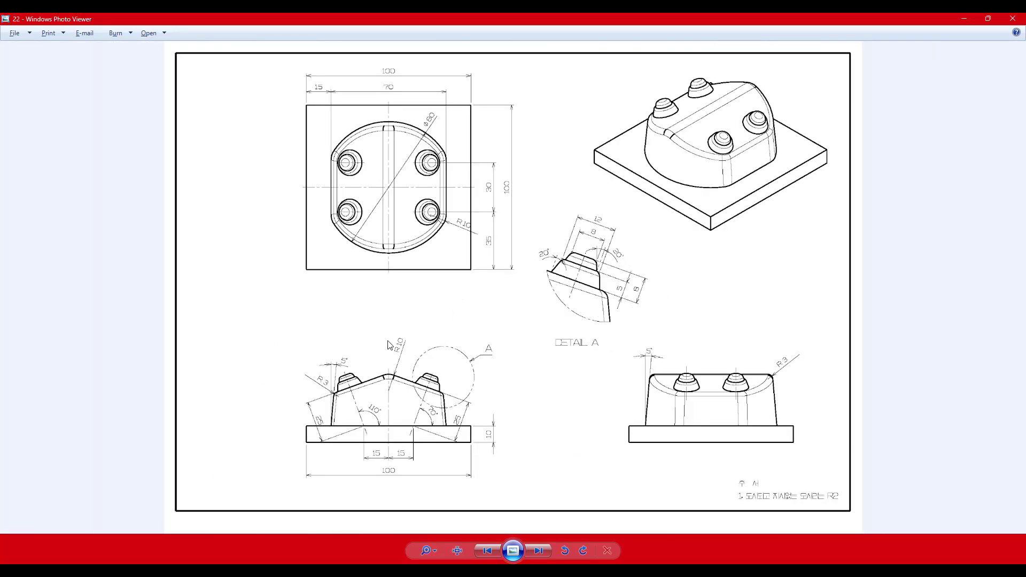
key("alt+Tab")
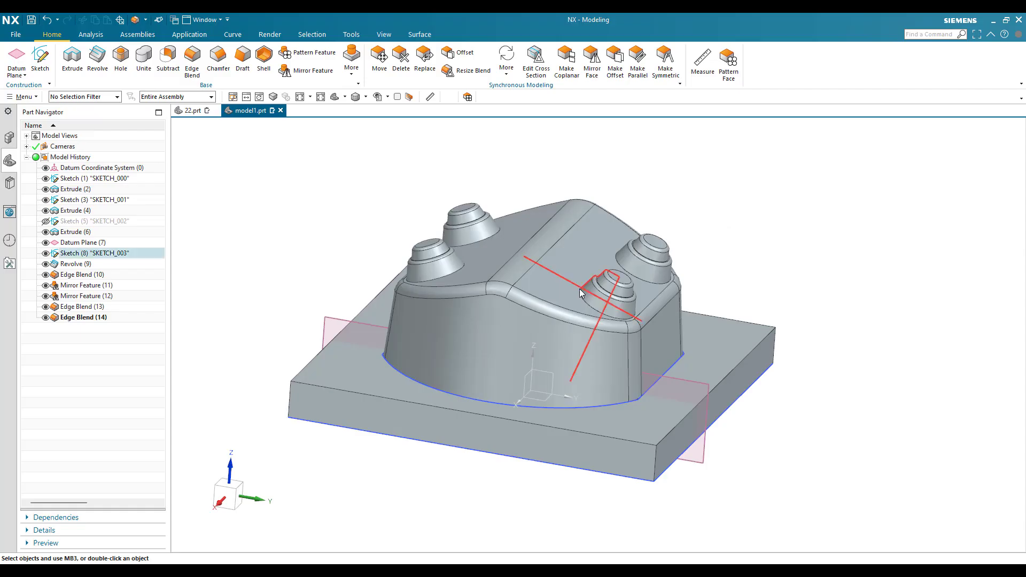
middle_click_drag(557, 342, 551, 363)
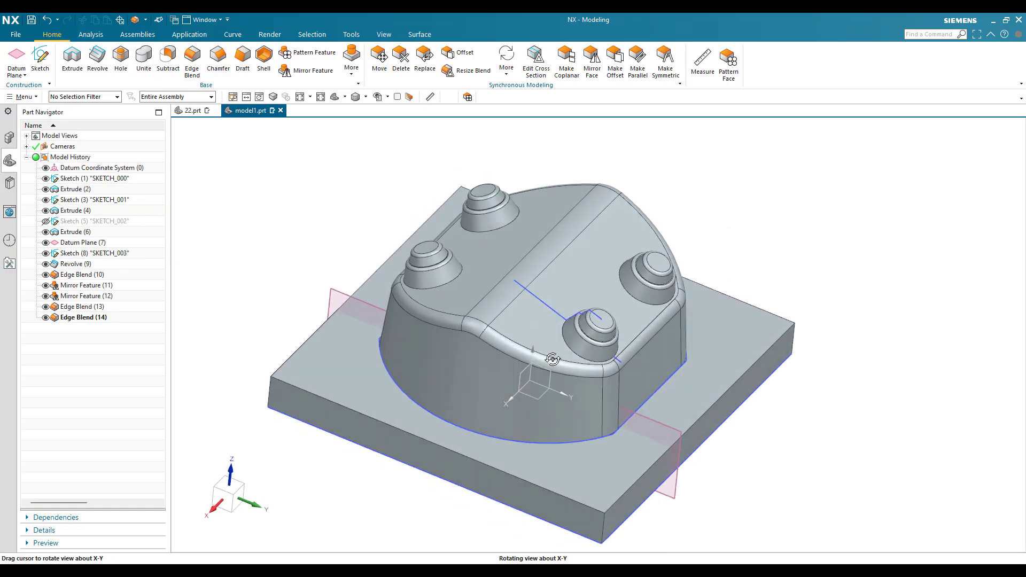
key("alt+Tab")
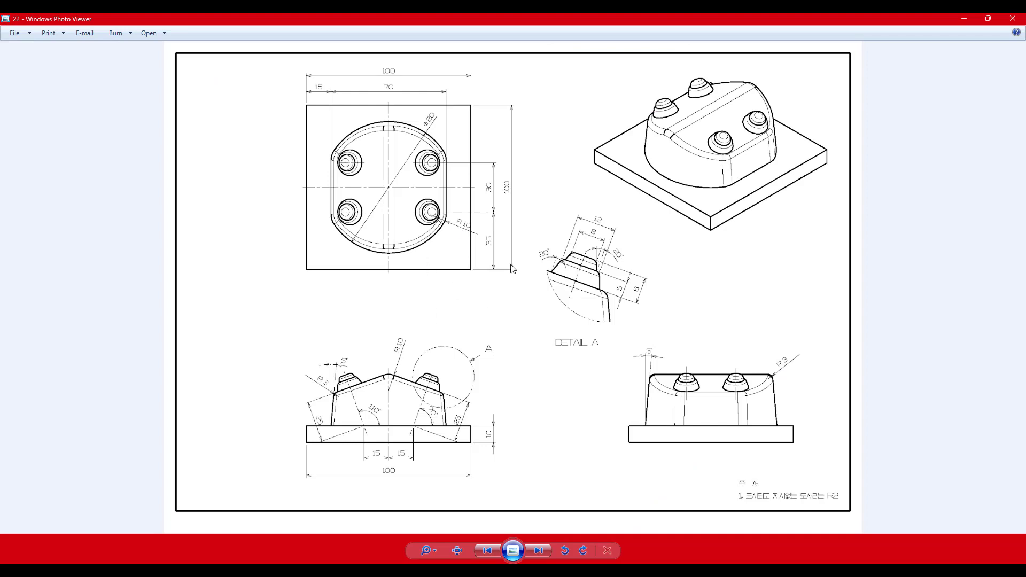
key("alt+Tab")
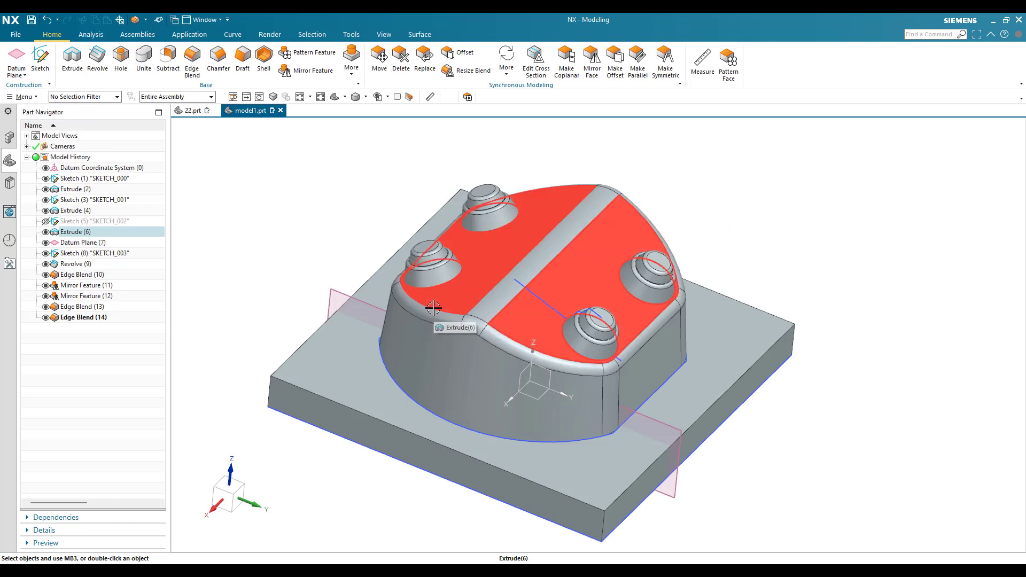